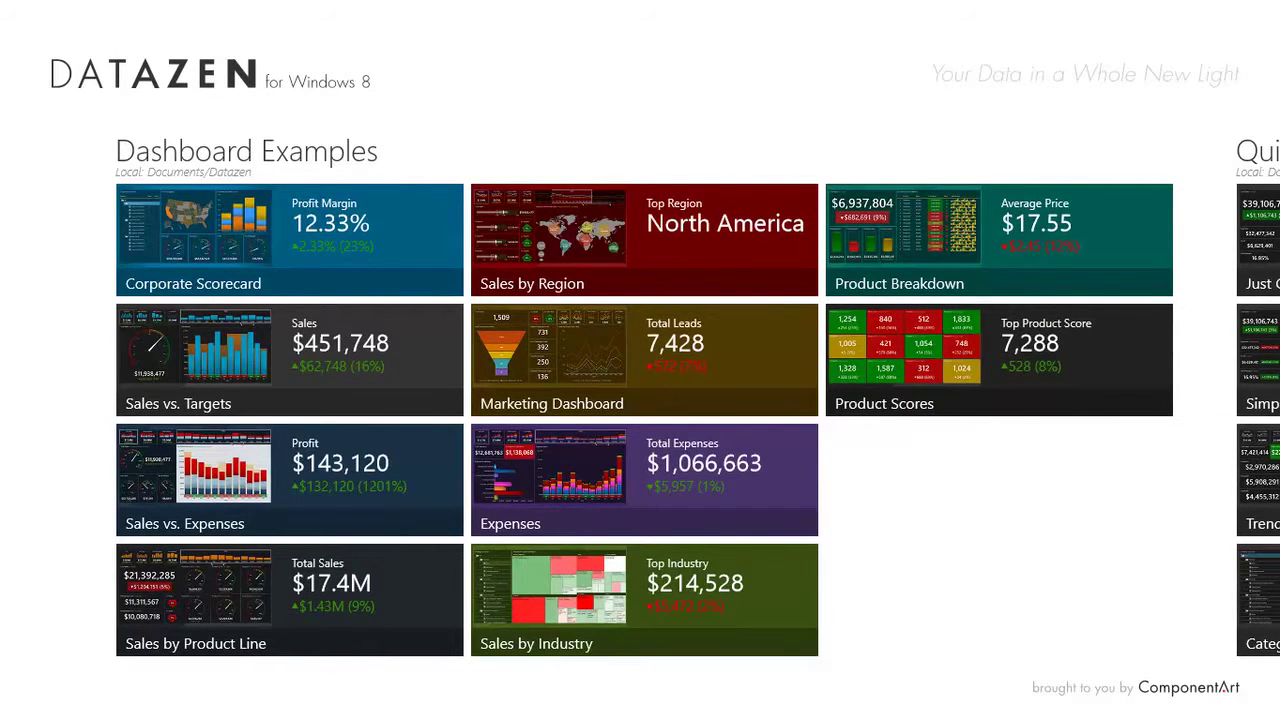
# Create a new dashboard starting from an empty dashboard layout
pyautogui.rightClick(1123, 593)
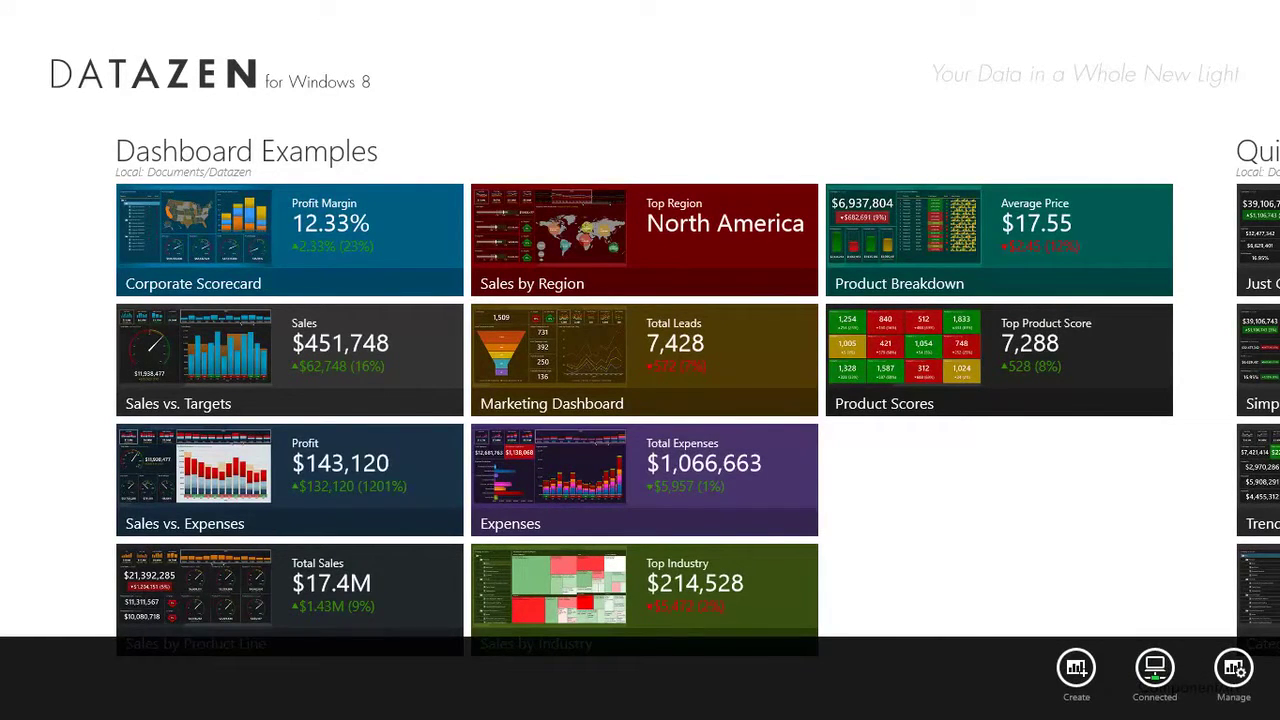
pyautogui.click(1076, 667)
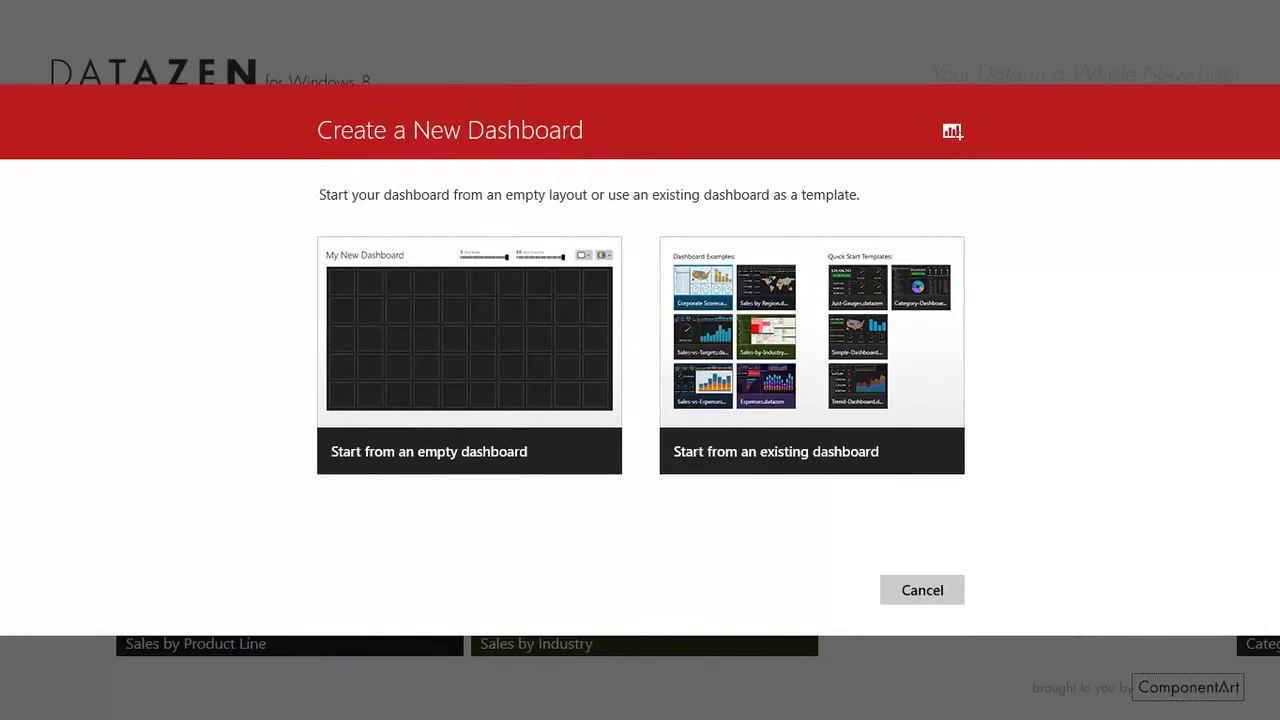
pyautogui.click(484, 515)
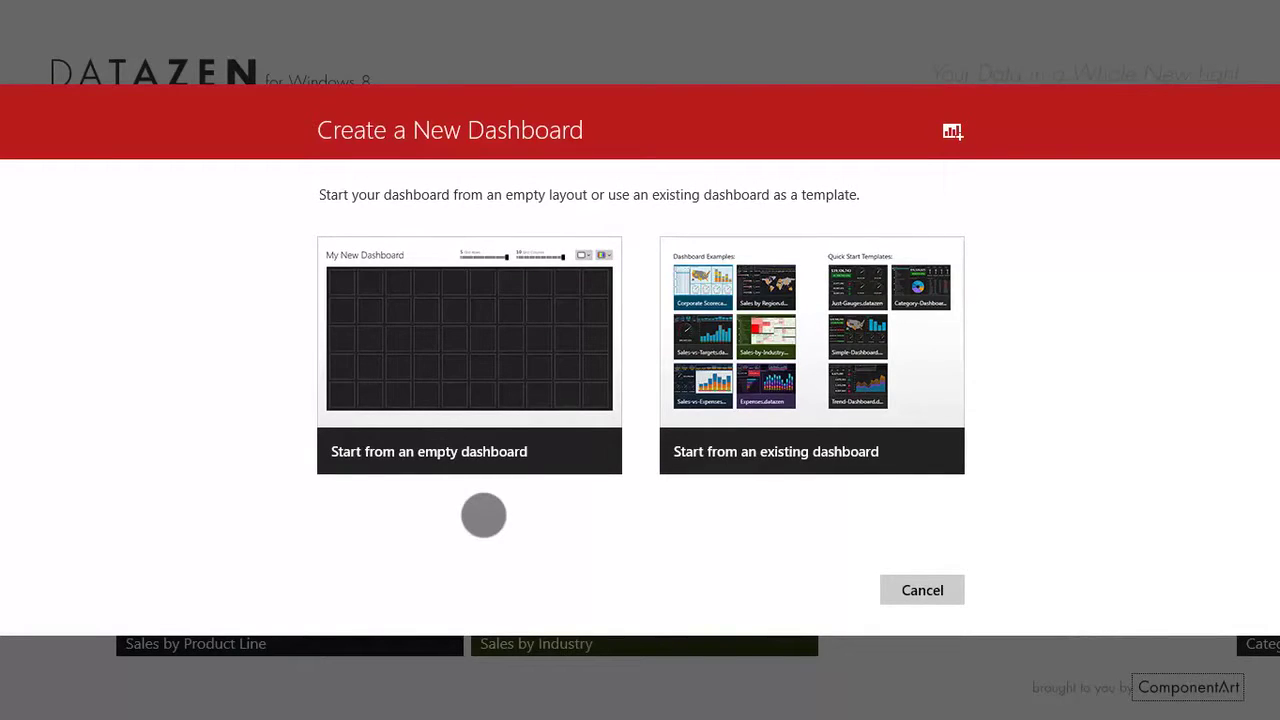
pyautogui.click(813, 512)
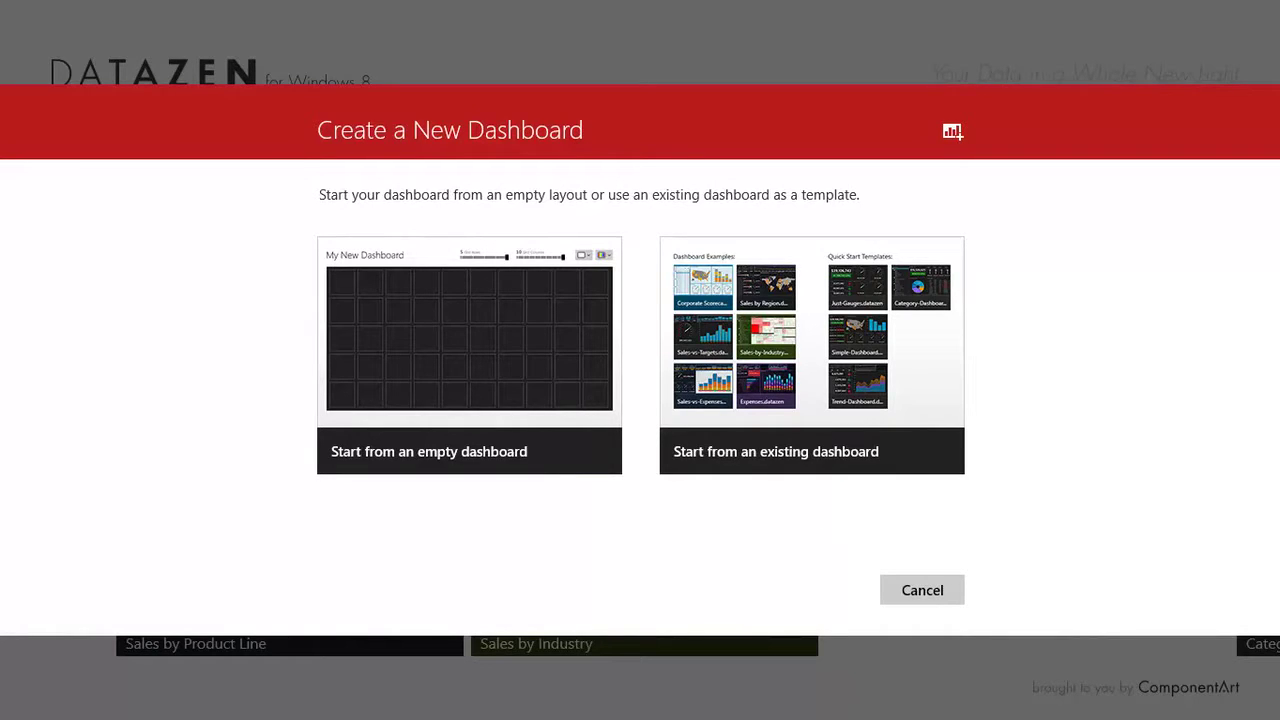
pyautogui.click(487, 336)
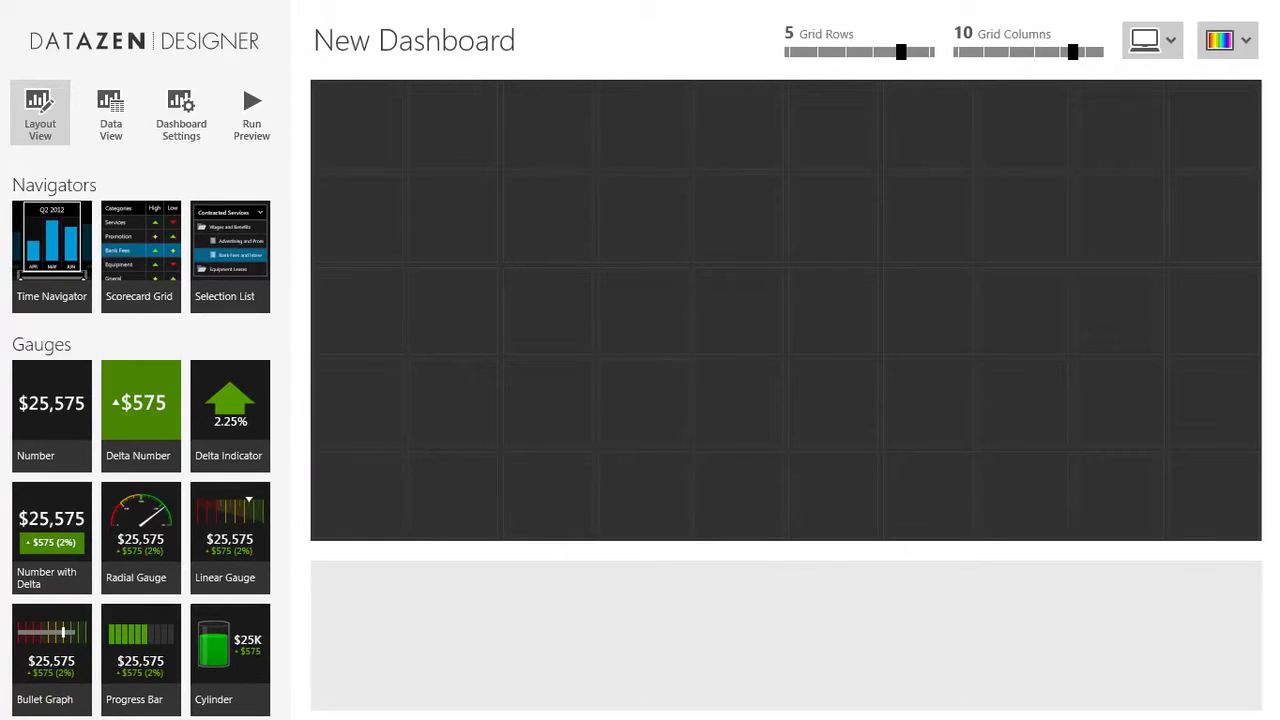
pyautogui.scroll(-10, 140, 440)
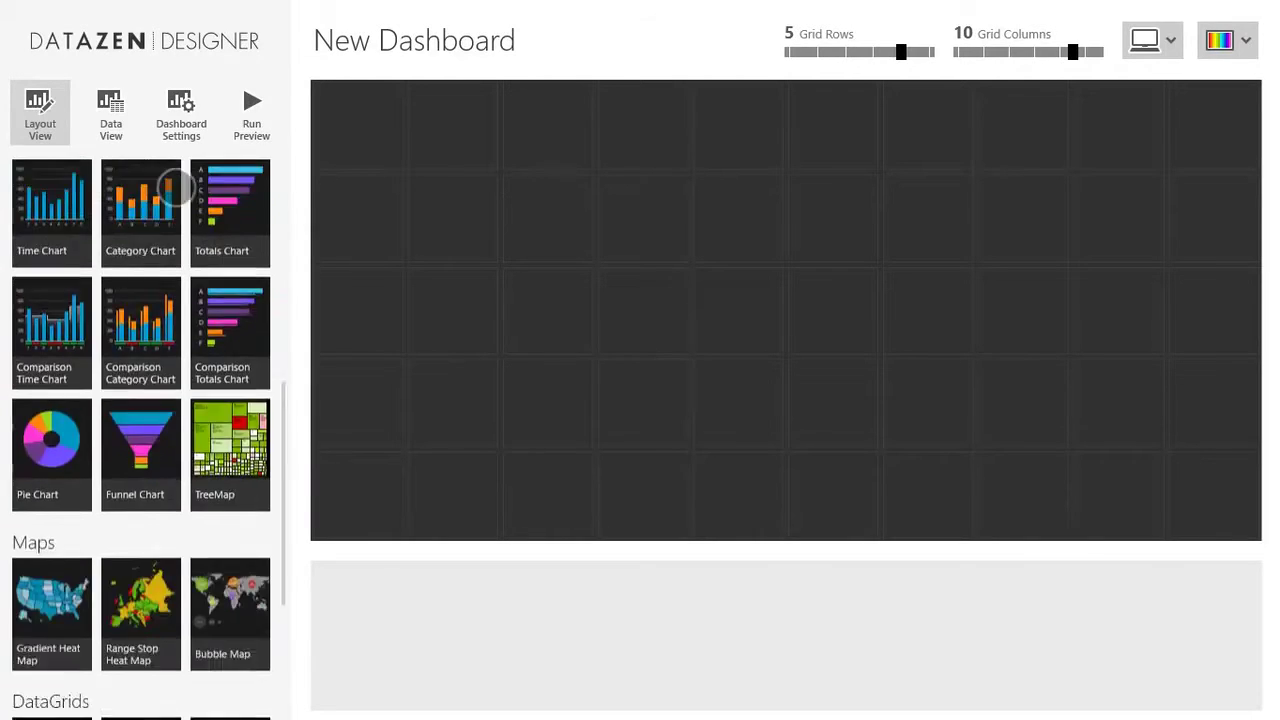
pyautogui.scroll(9, 140, 440)
pyautogui.scroll(1, 140, 440)
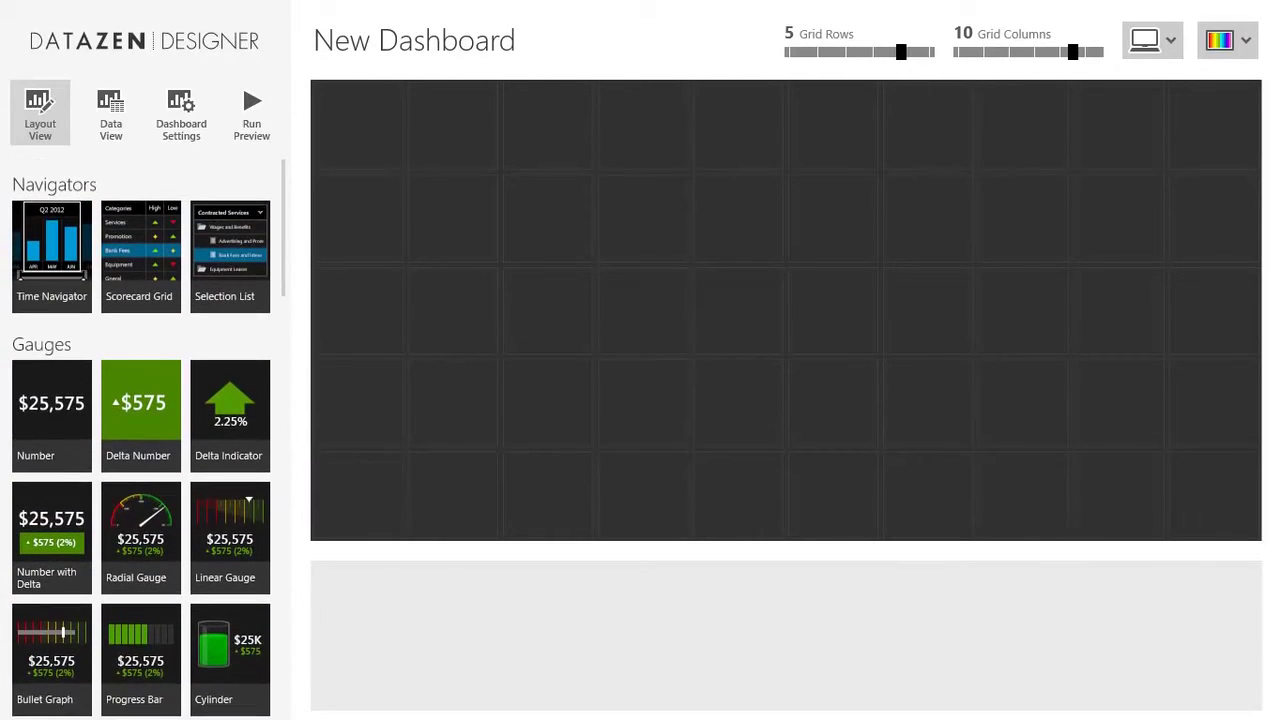
pyautogui.click(901, 49)
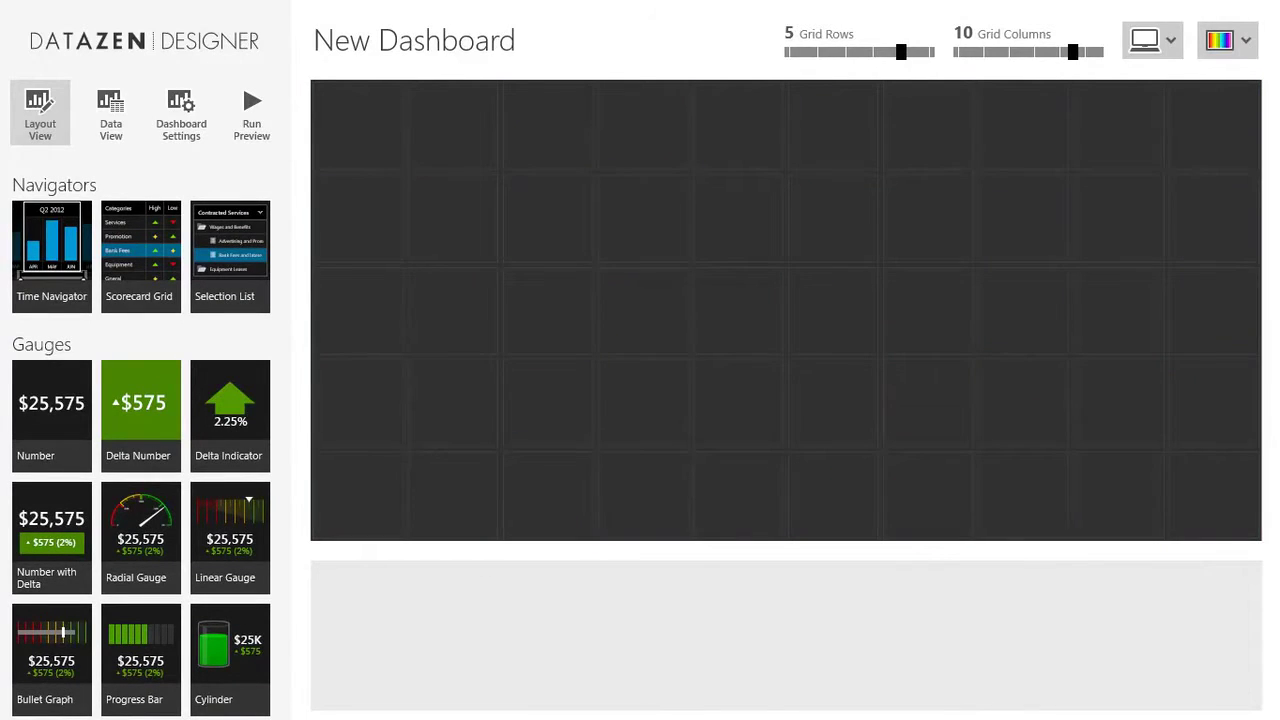
pyautogui.moveTo(901, 51)
pyautogui.mouseDown()
pyautogui.moveTo(837, 50)
pyautogui.moveTo(901, 51)
pyautogui.mouseUp()
pyautogui.moveTo(1073, 51)
pyautogui.mouseDown()
pyautogui.moveTo(1006, 51)
pyautogui.moveTo(1073, 51)
pyautogui.mouseUp()
# Add a Radial Gauge spanning three columns by three rows and move it to the grid's top row, starting at the second column
pyautogui.moveTo(140, 530); pyautogui.dragTo(860, 440)
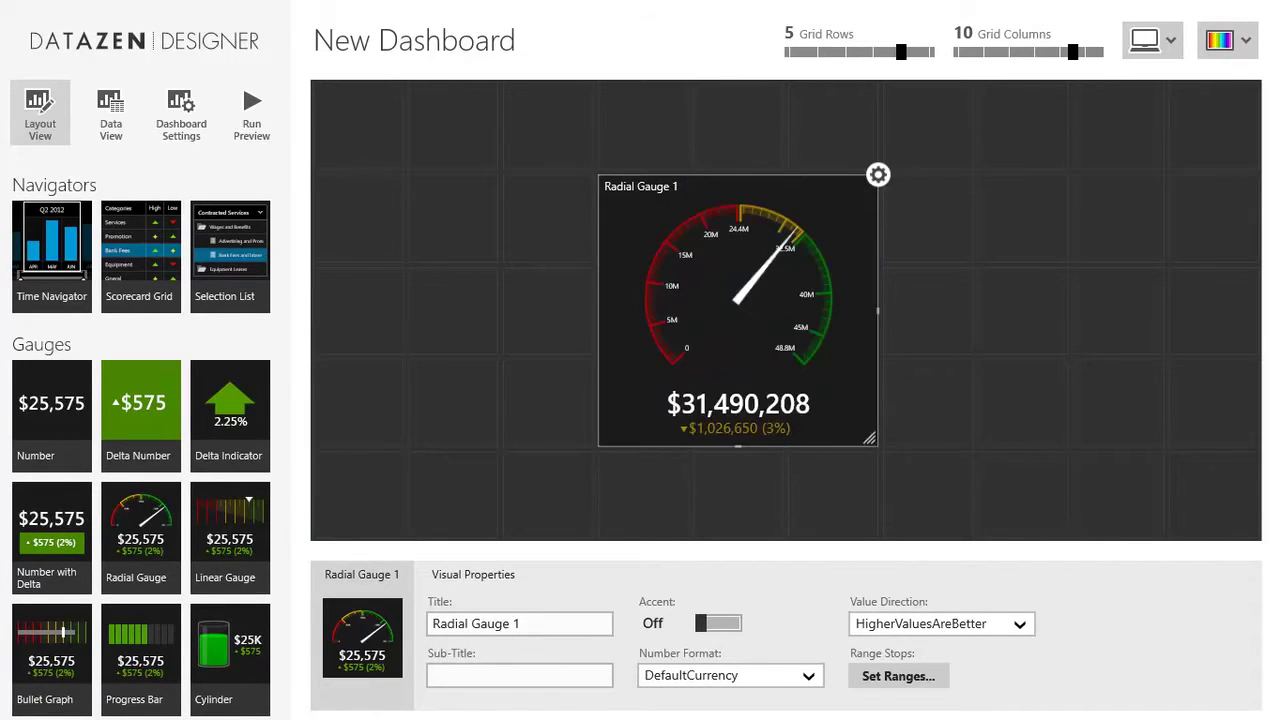
pyautogui.moveTo(697, 273); pyautogui.dragTo(602, 180)
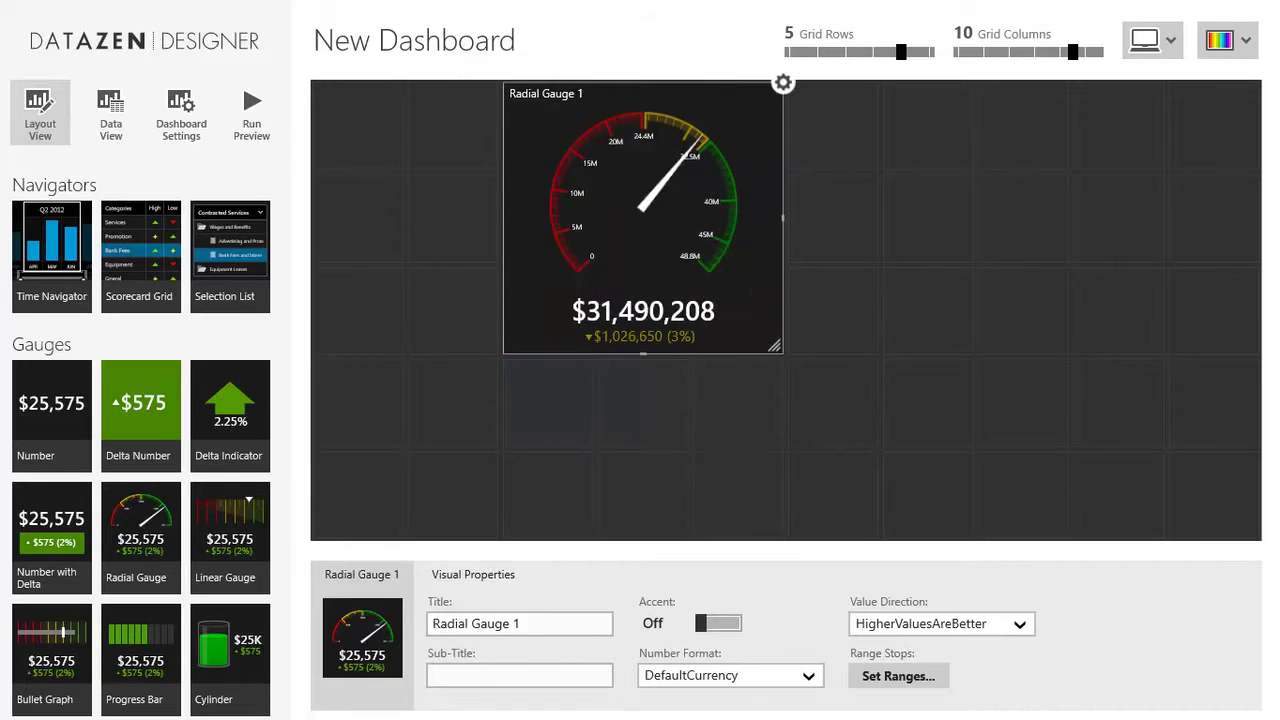
pyautogui.moveTo(645, 230); pyautogui.dragTo(550, 230)
# Preview the dashboard, return to the layout and move the radial gauge to columns four to six, rows two to four
pyautogui.click(252, 110)
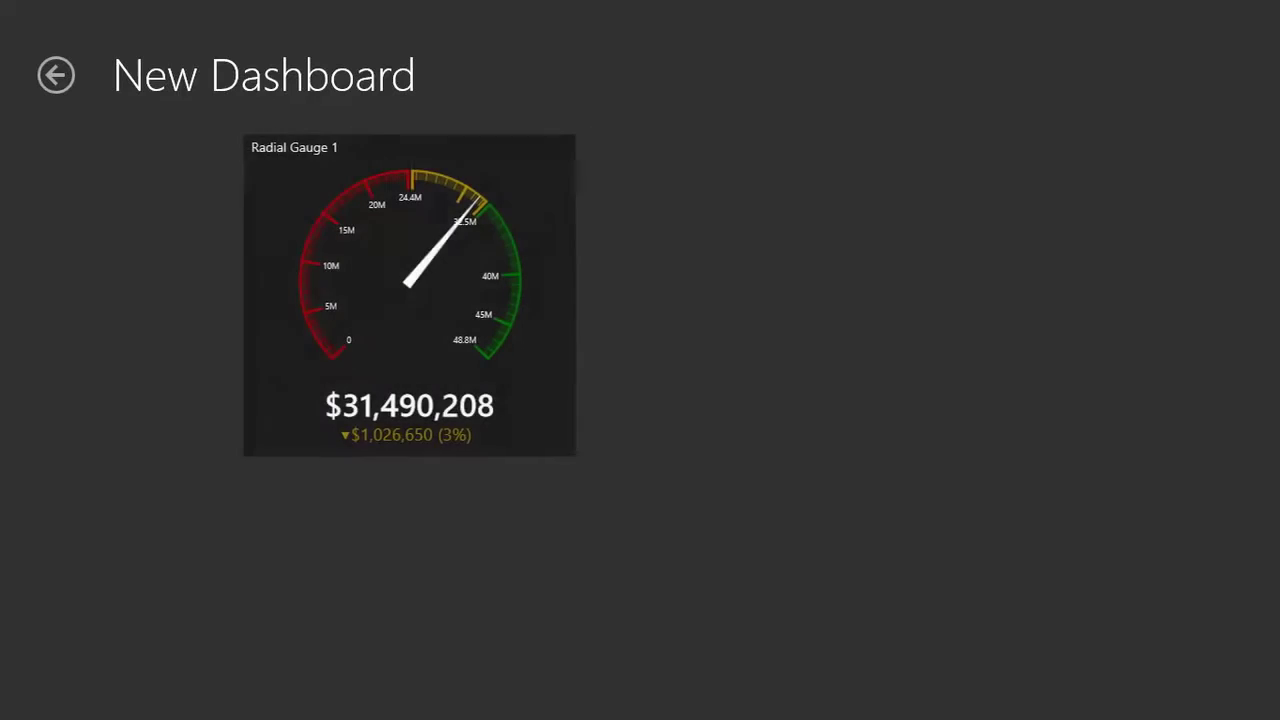
pyautogui.click(56, 75)
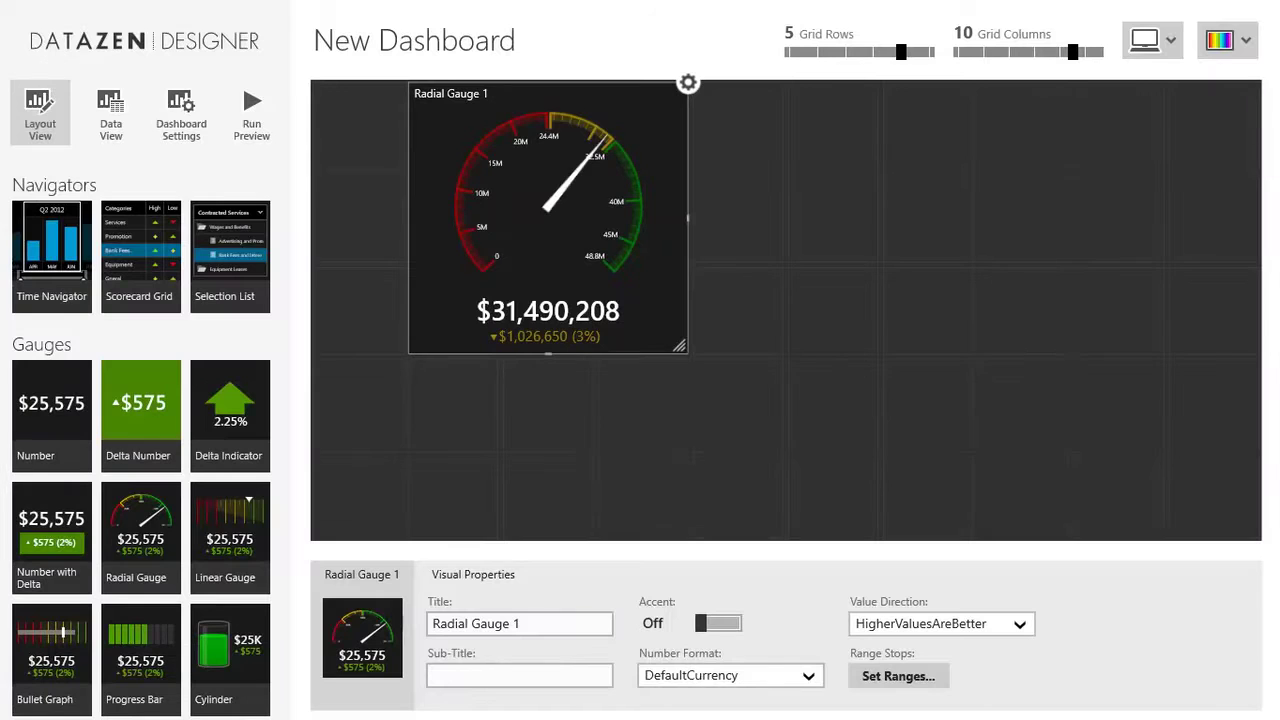
pyautogui.moveTo(548, 219); pyautogui.dragTo(699, 287)
# Add a Time Navigator across the full top row of the grid and set its visualization type to Line
pyautogui.moveTo(52, 250); pyautogui.dragTo(1240, 140)
pyautogui.click(1016, 621)
pyautogui.click(900, 626)
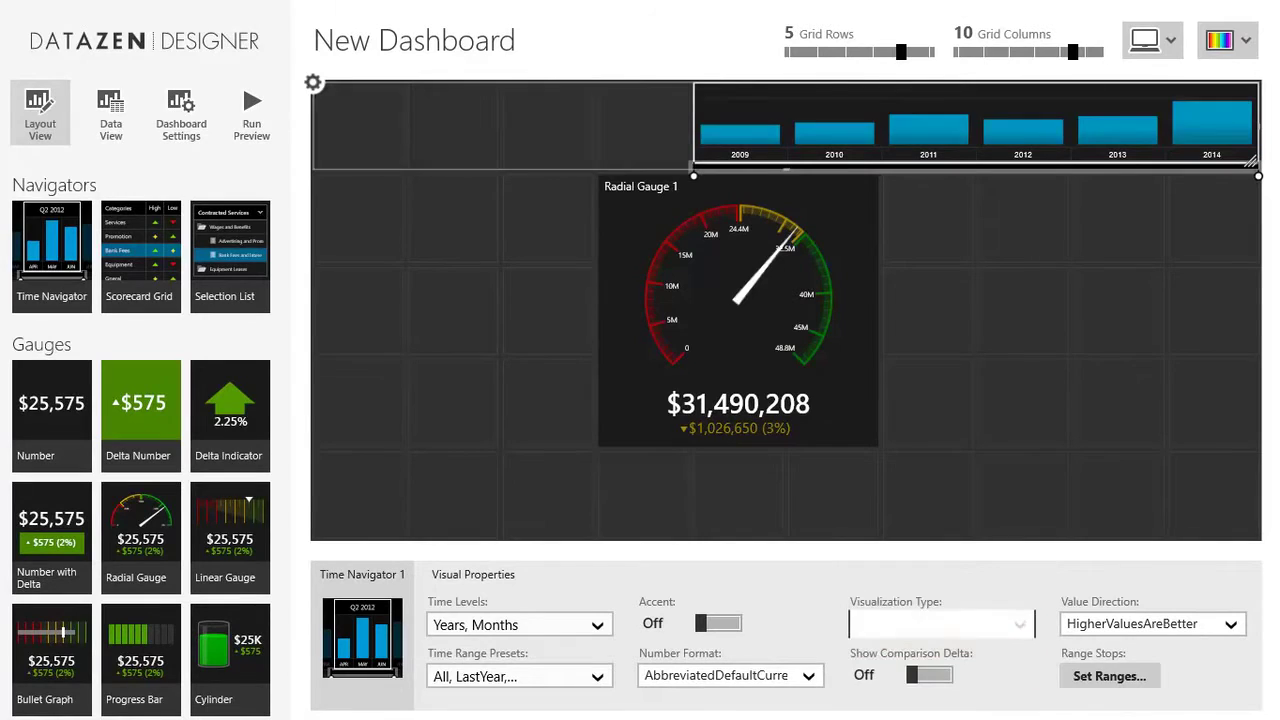
# Add Quarters to the time navigator's time levels and turn on its comparison delta
pyautogui.click(597, 625)
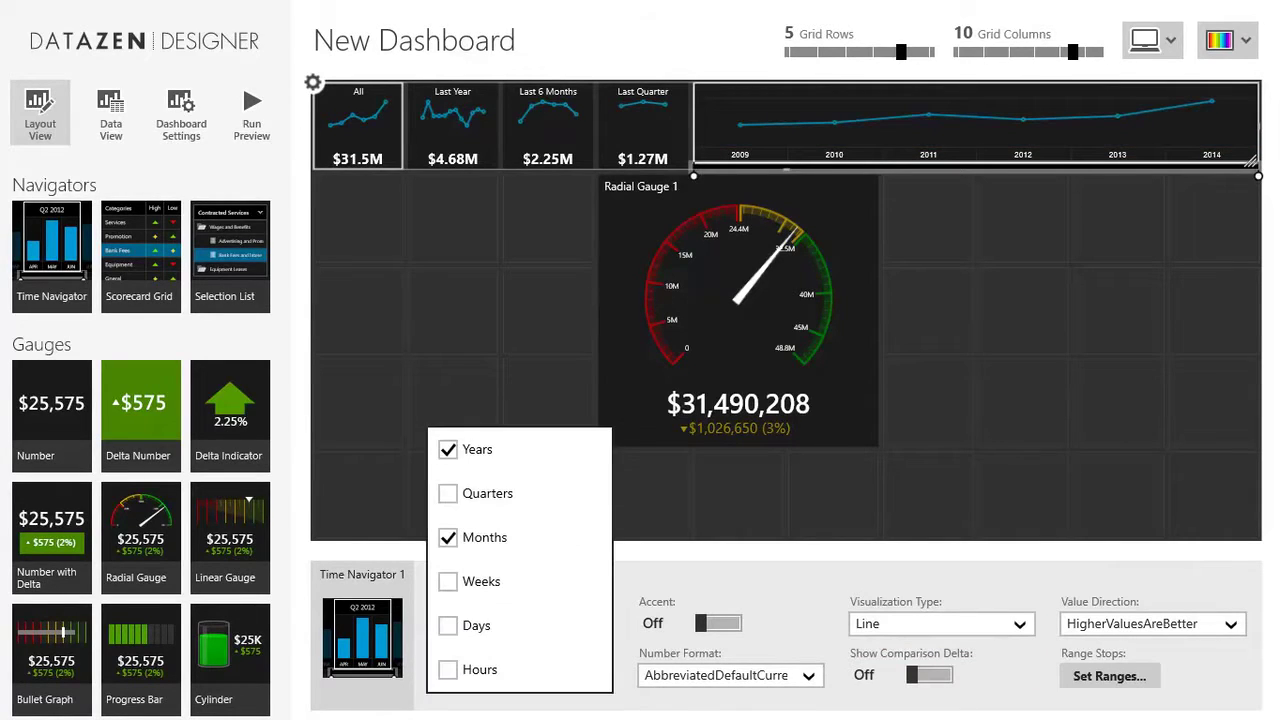
pyautogui.click(447, 493)
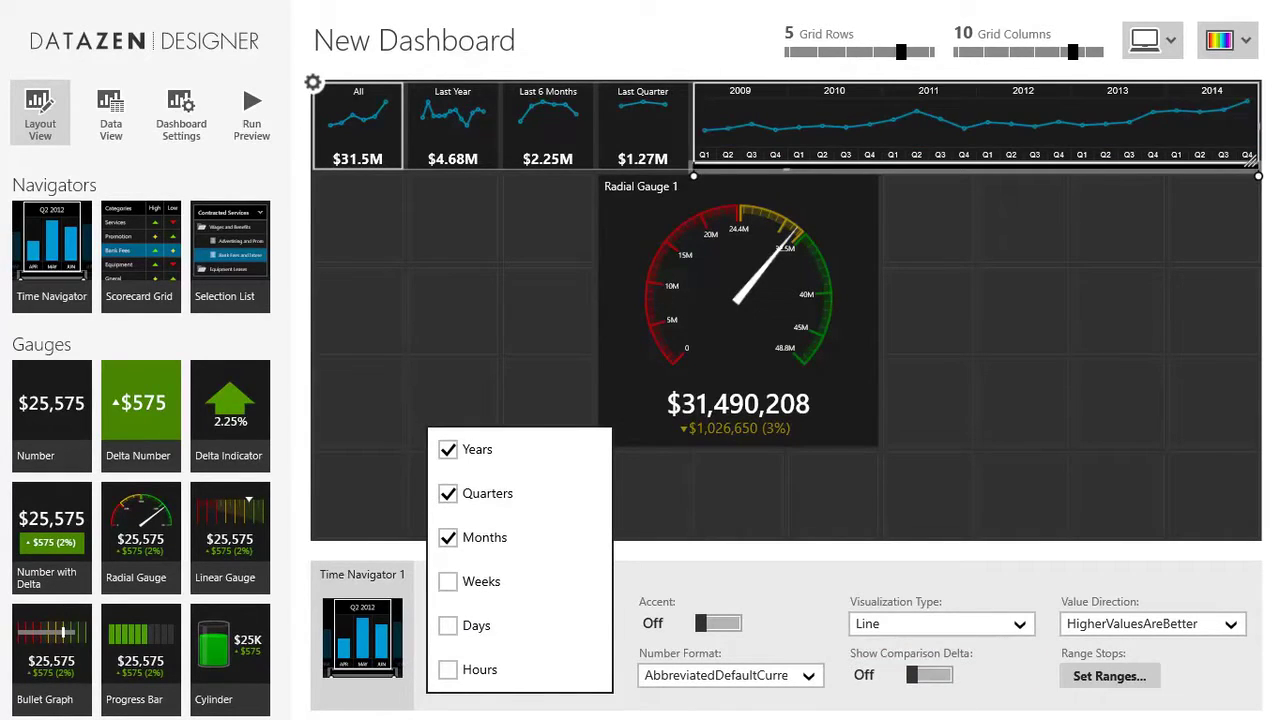
pyautogui.press('Escape')
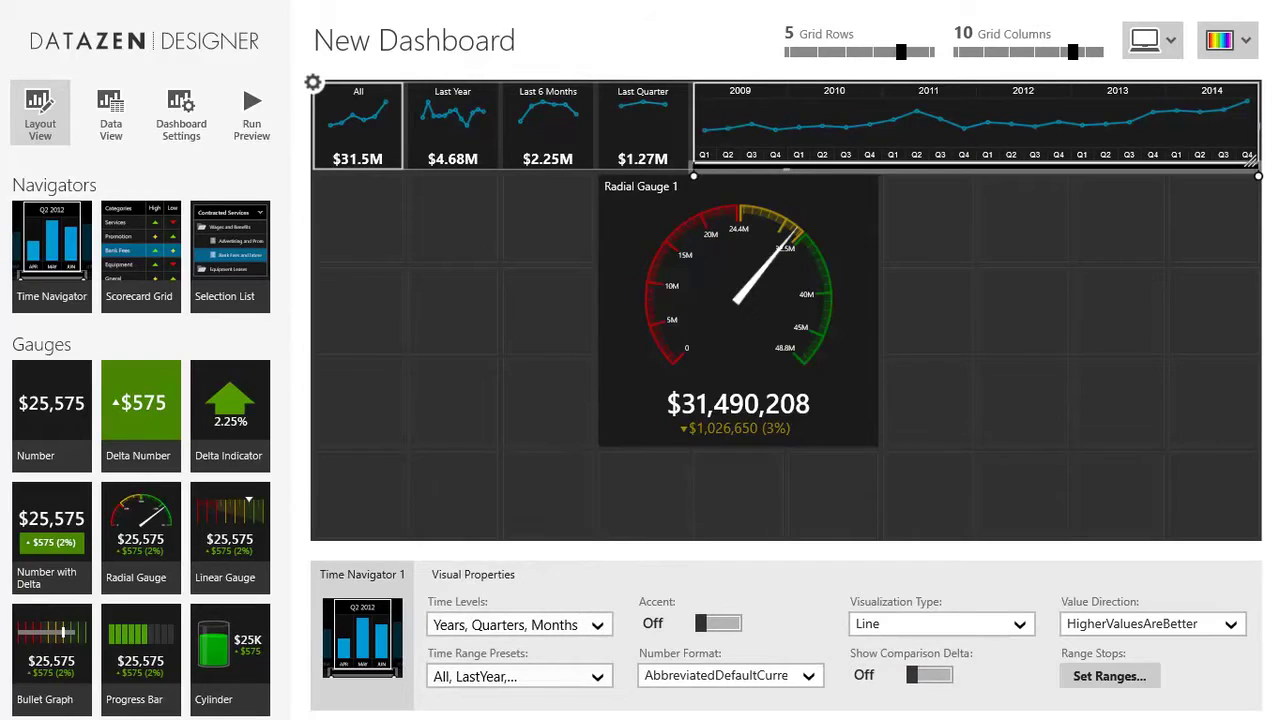
pyautogui.click(597, 677)
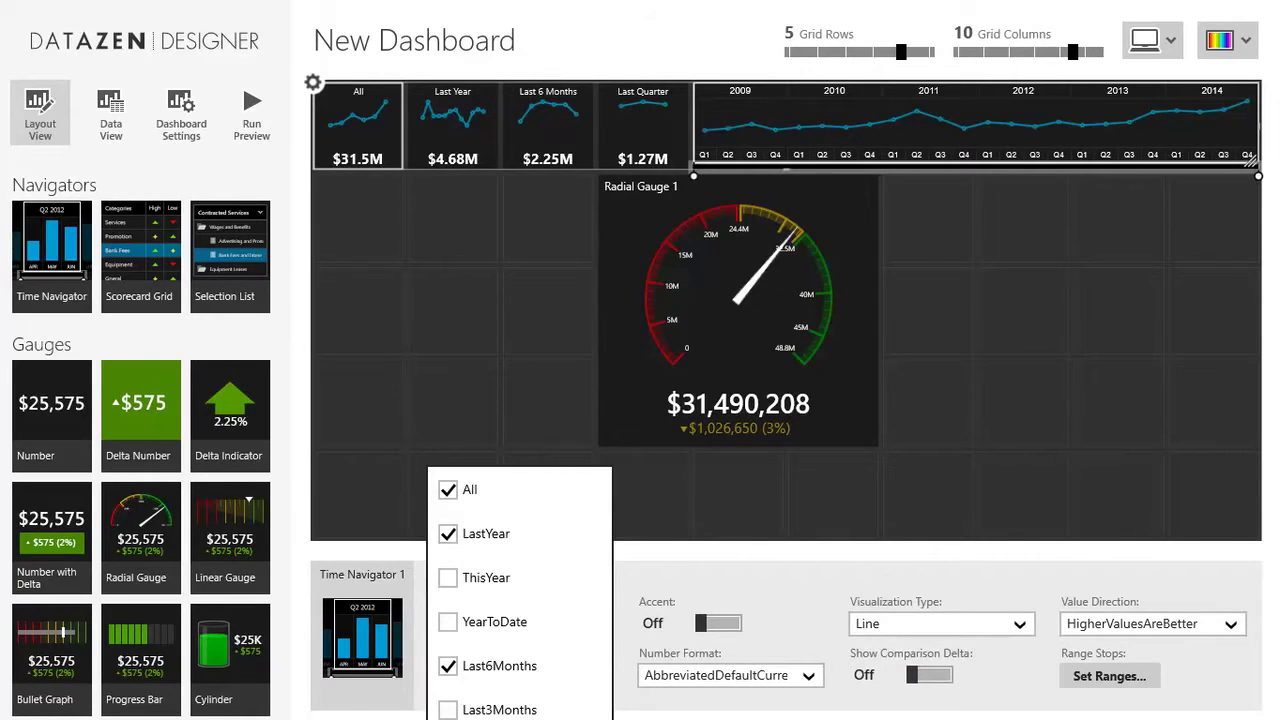
pyautogui.press('Escape')
pyautogui.click(930, 675)
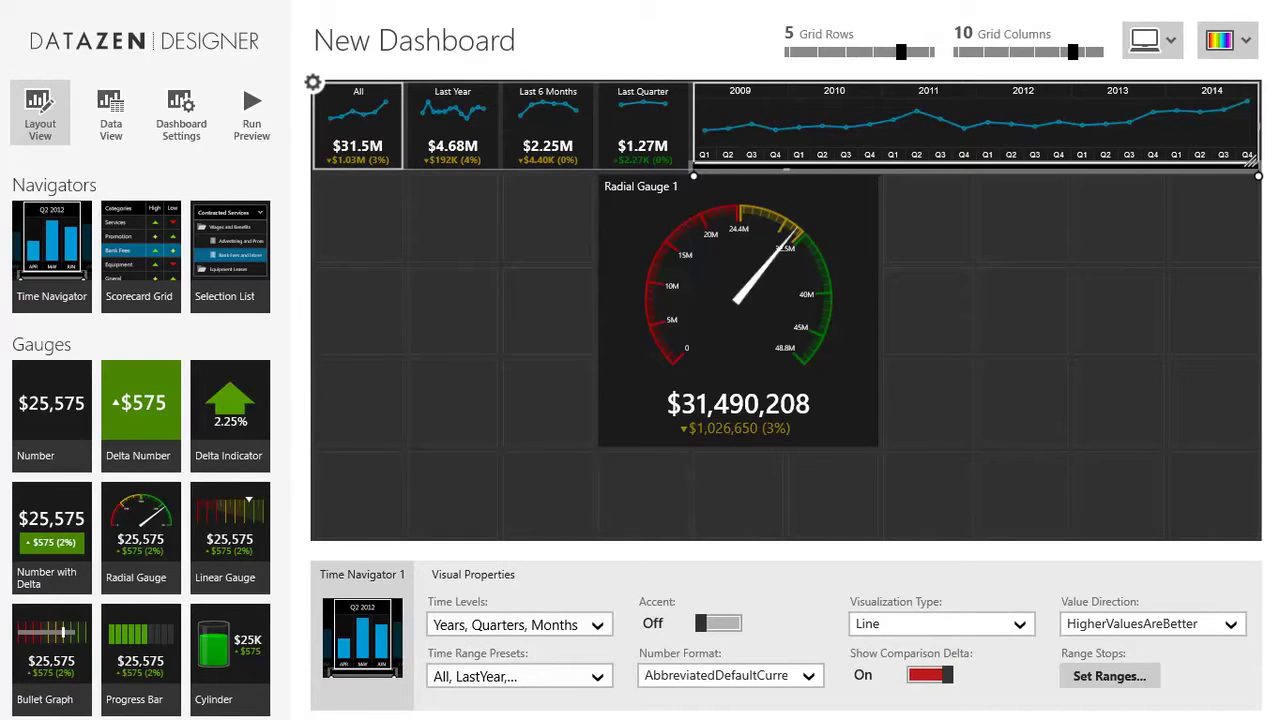
# Add a Scorecard Grid filling the first three columns below the time navigator, using the Tree data structure with icons shown
pyautogui.moveTo(139, 255); pyautogui.dragTo(575, 529)
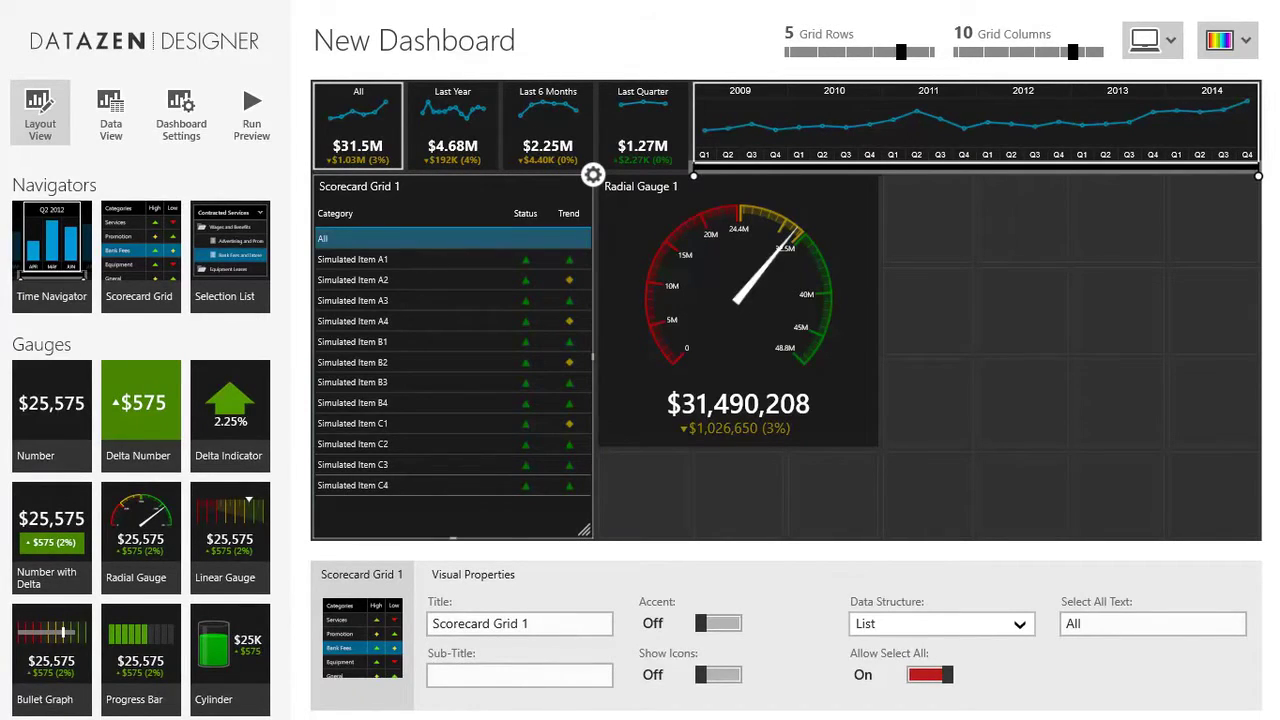
pyautogui.click(941, 624)
pyautogui.click(925, 662)
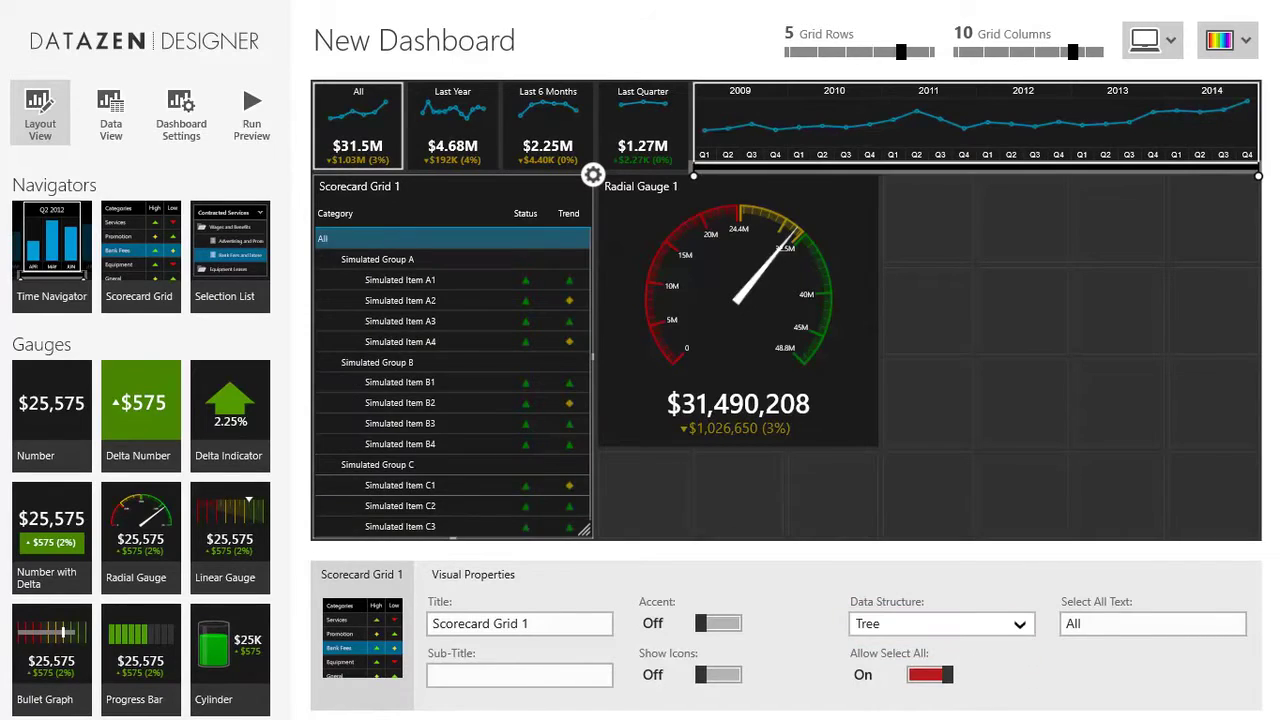
pyautogui.click(719, 675)
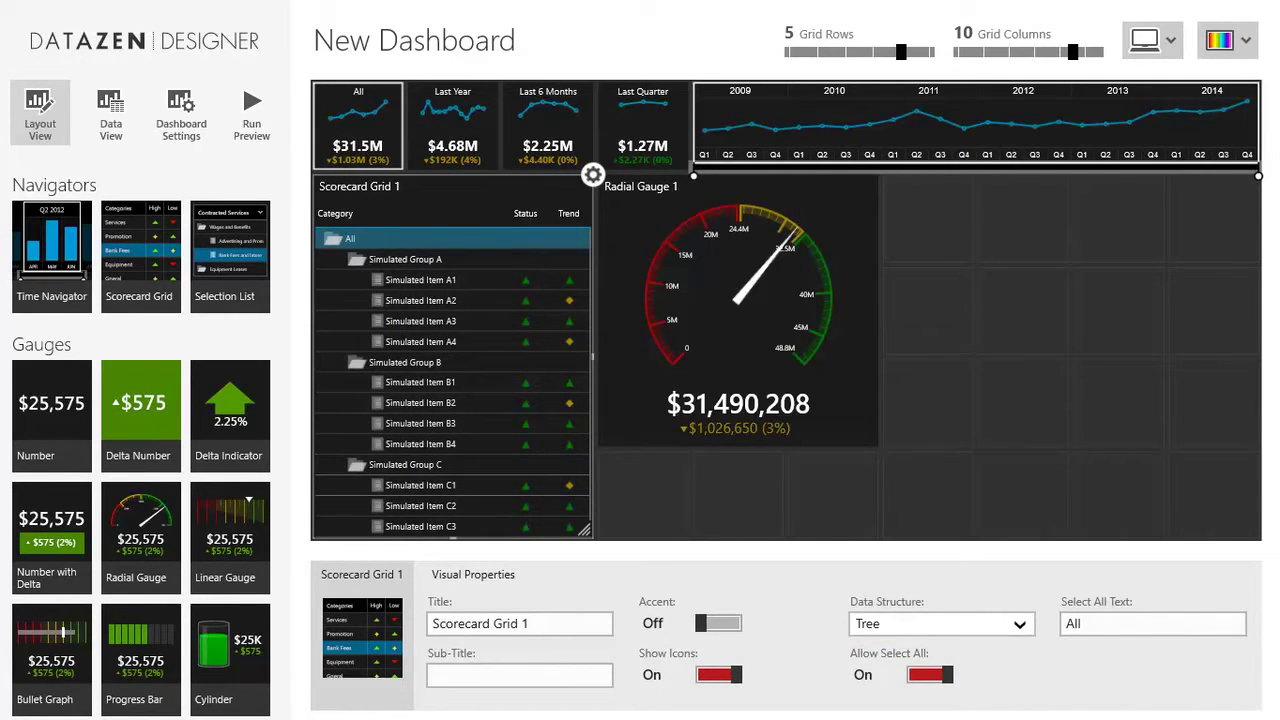
# Set the radial gauge's range stops to Neutral Start 55% and Neutral End 85%, and shrink the gauge to two rows tall
pyautogui.click(740, 320)
pyautogui.click(898, 676)
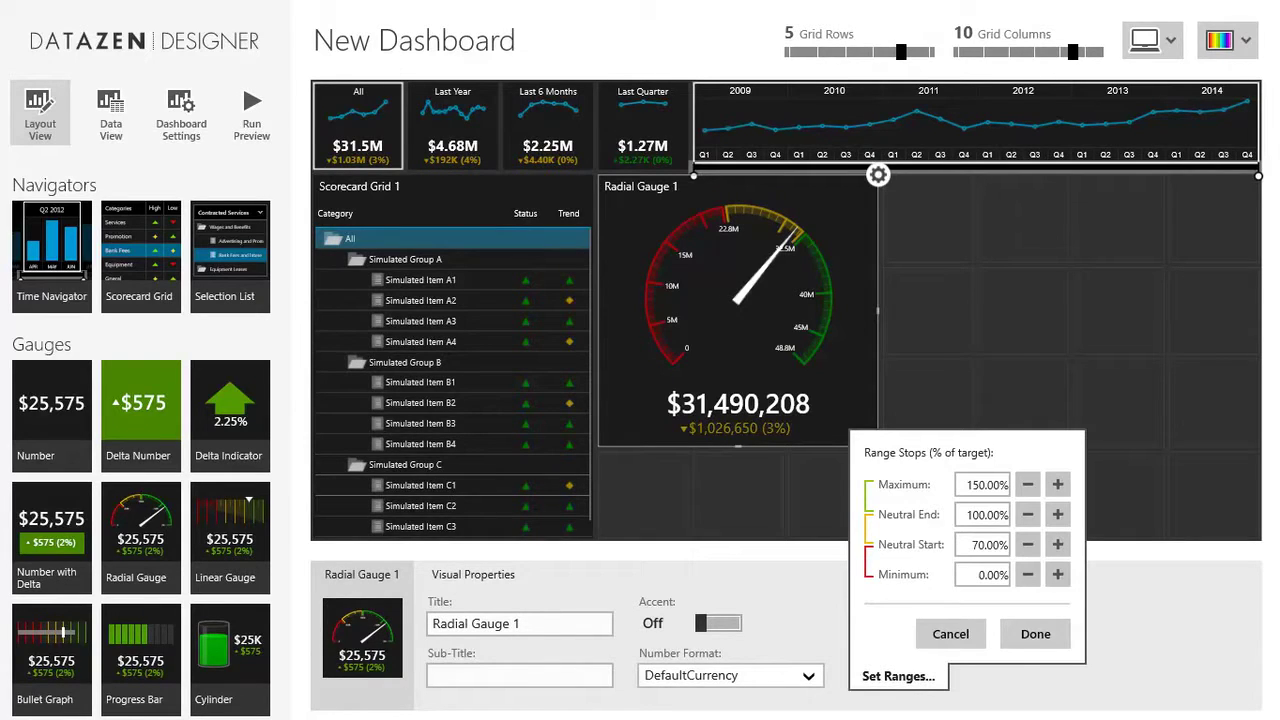
pyautogui.click(1027, 544)
pyautogui.click(1027, 544)
pyautogui.click(1027, 544)
pyautogui.click(1027, 514)
pyautogui.click(1027, 514)
pyautogui.click(1027, 514)
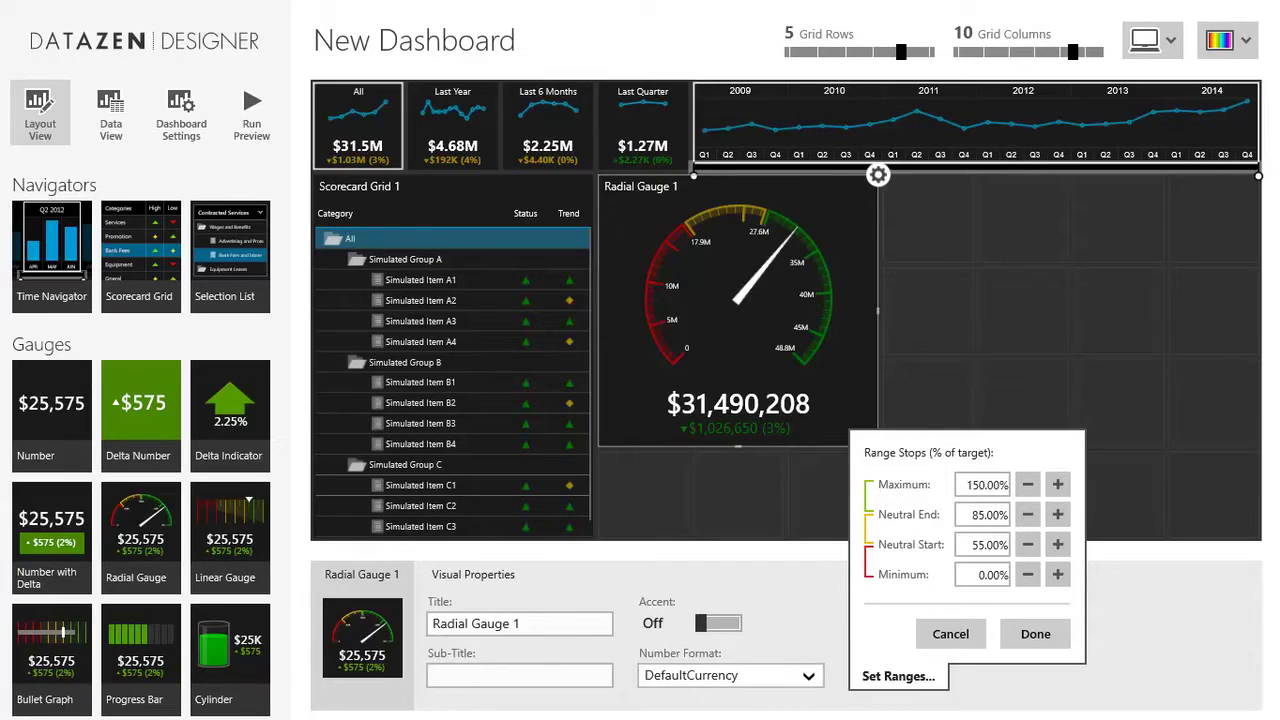
pyautogui.click(1035, 633)
pyautogui.moveTo(877, 445); pyautogui.dragTo(870, 347)
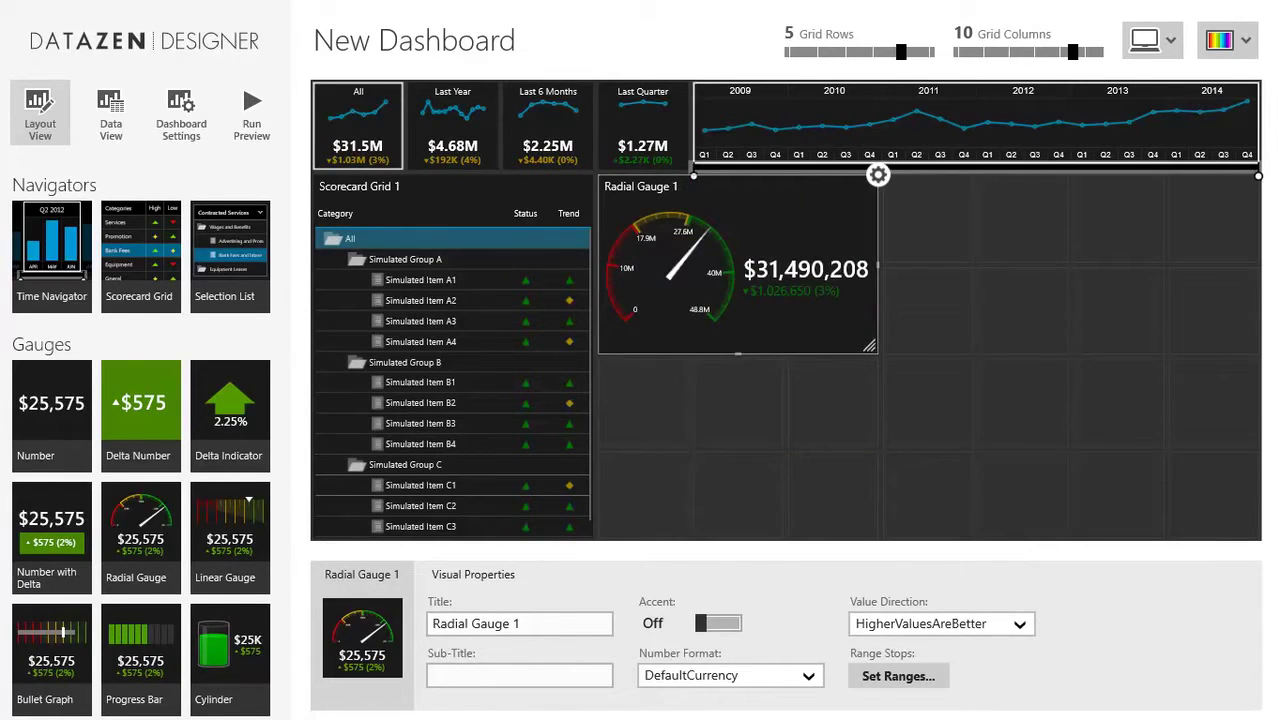
# Add two Bullet Graphs beneath the radial gauge, each three columns wide and one row tall
pyautogui.moveTo(52, 655); pyautogui.dragTo(640, 400)
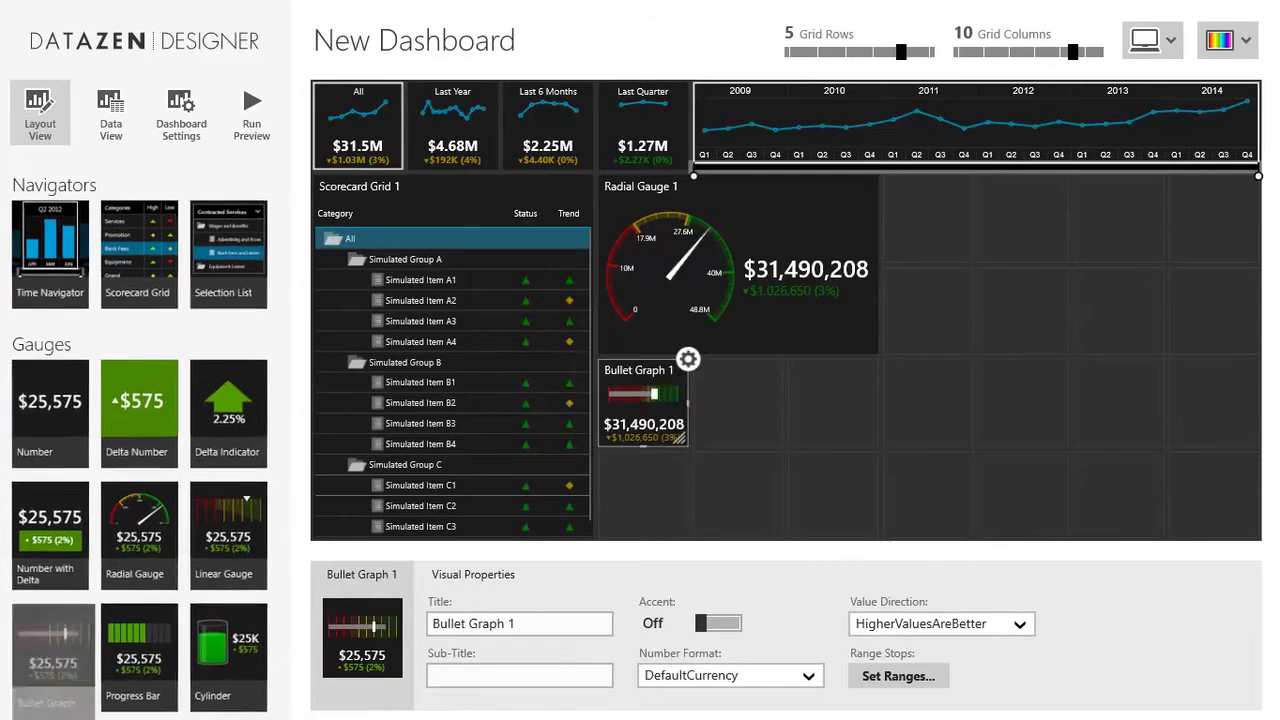
pyautogui.moveTo(683, 440); pyautogui.dragTo(872, 442)
pyautogui.moveTo(52, 655); pyautogui.dragTo(610, 490)
pyautogui.moveTo(683, 535); pyautogui.dragTo(870, 530)
# Add a Comparison Time Chart filling the remaining four columns and four rows beside the gauges
pyautogui.scroll(-6, 141, 440)
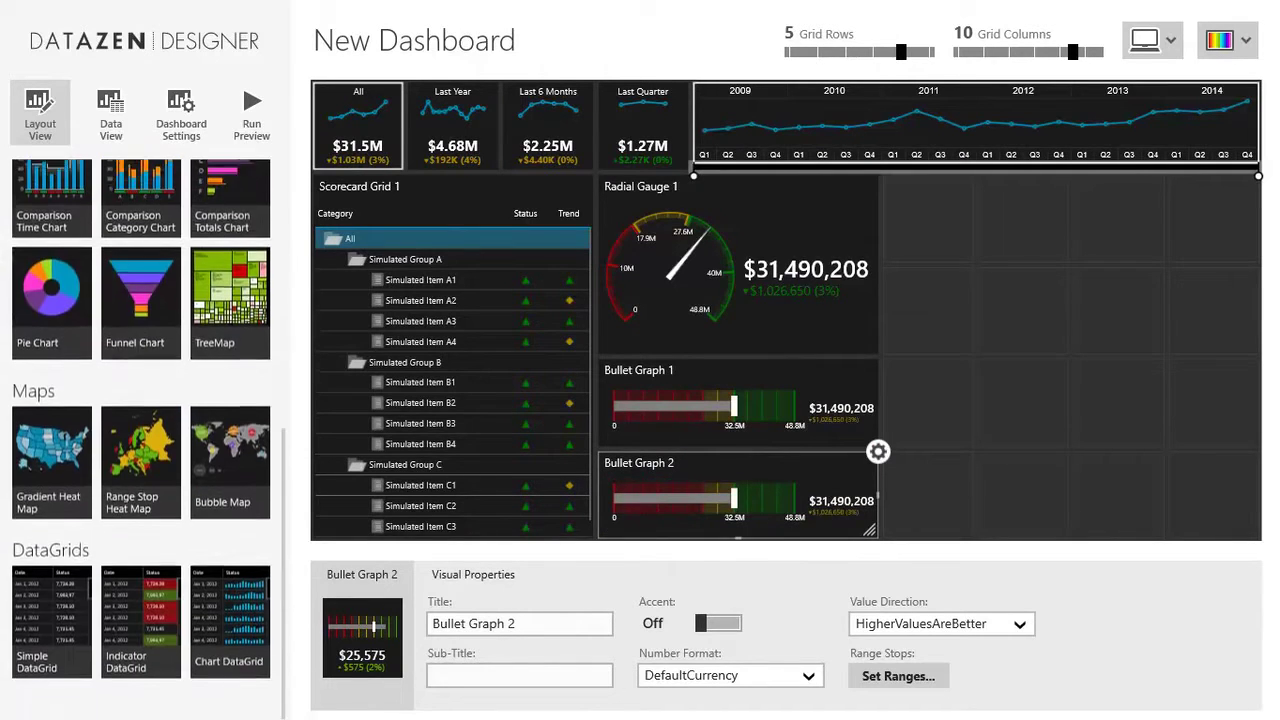
pyautogui.moveTo(52, 215); pyautogui.dragTo(926, 218)
pyautogui.moveTo(968, 257); pyautogui.dragTo(1250, 530)
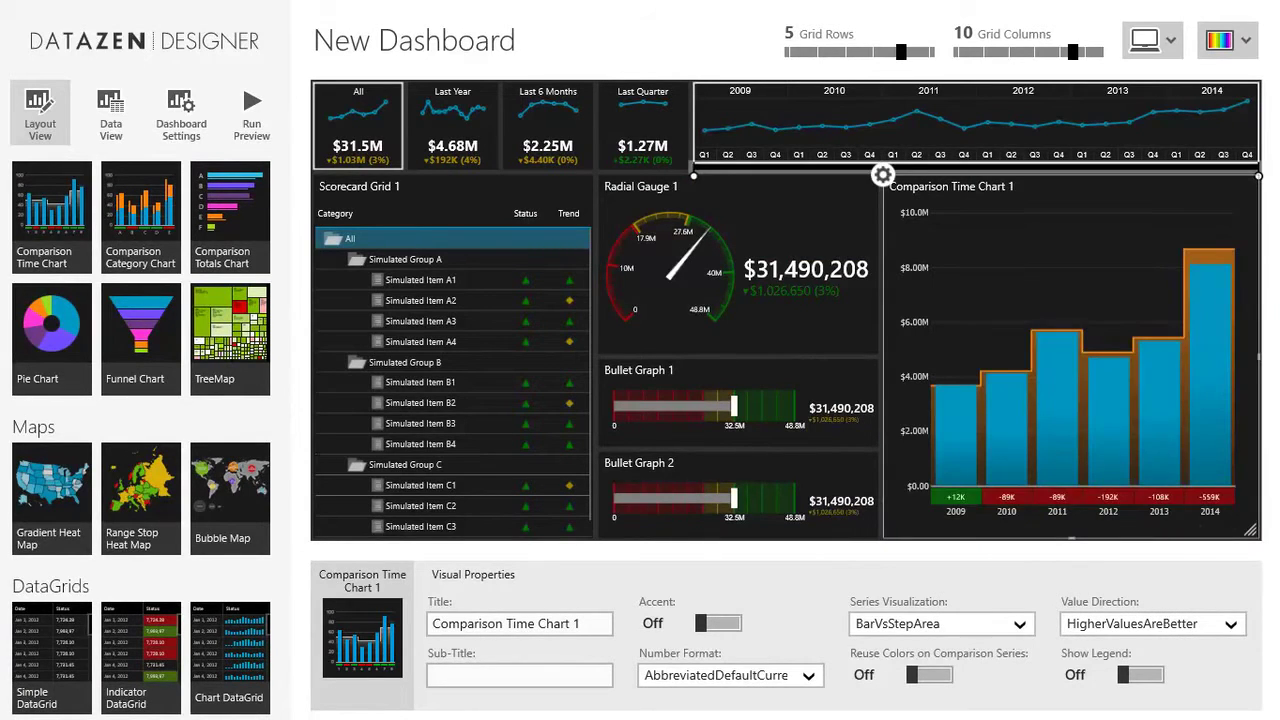
# Set the grid to 12 columns and widen the comparison time chart and time navigator to the grid's outer edge
pyautogui.moveTo(1073, 51); pyautogui.dragTo(1098, 51)
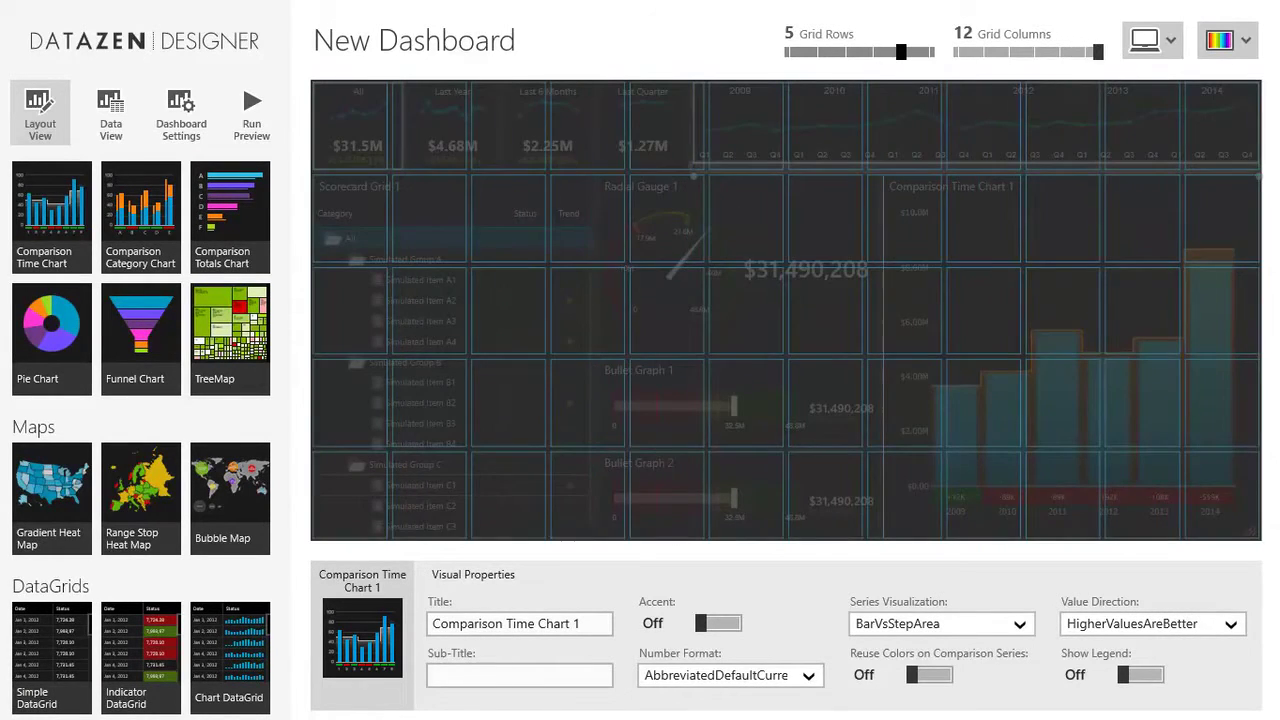
pyautogui.moveTo(1100, 357); pyautogui.dragTo(1231, 357)
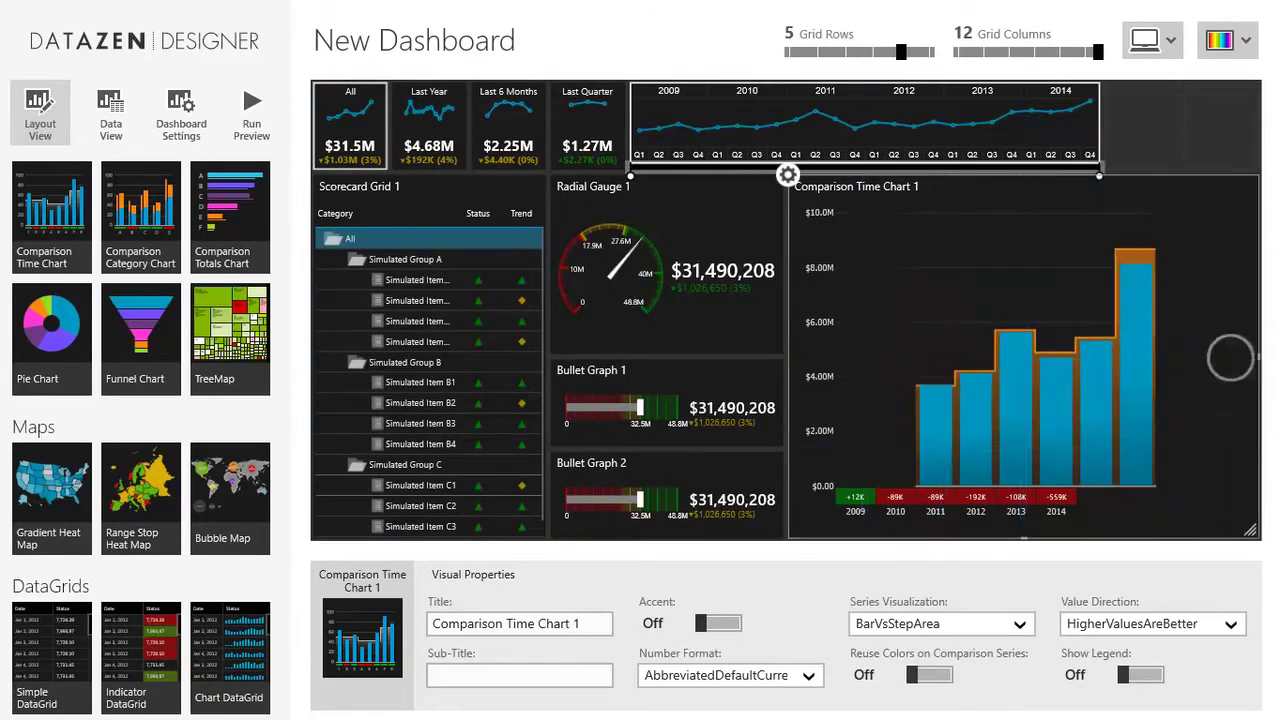
pyautogui.click(1092, 160)
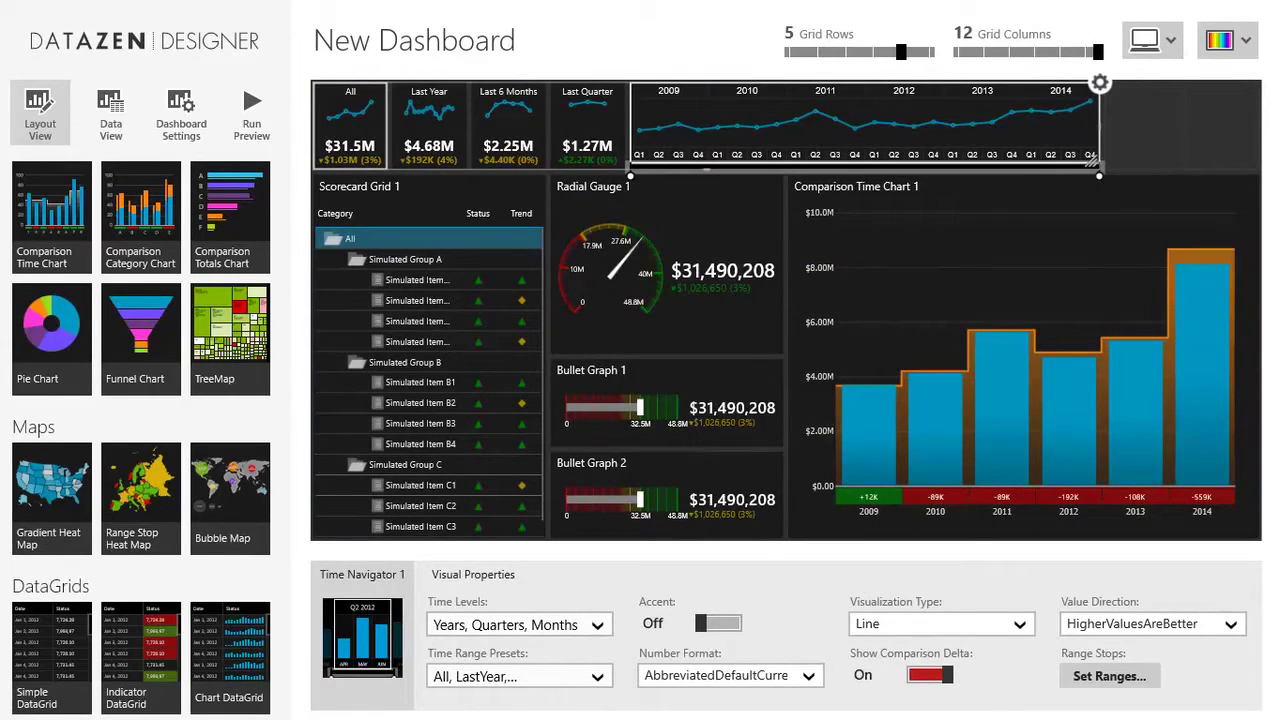
pyautogui.moveTo(1092, 162); pyautogui.dragTo(1252, 164)
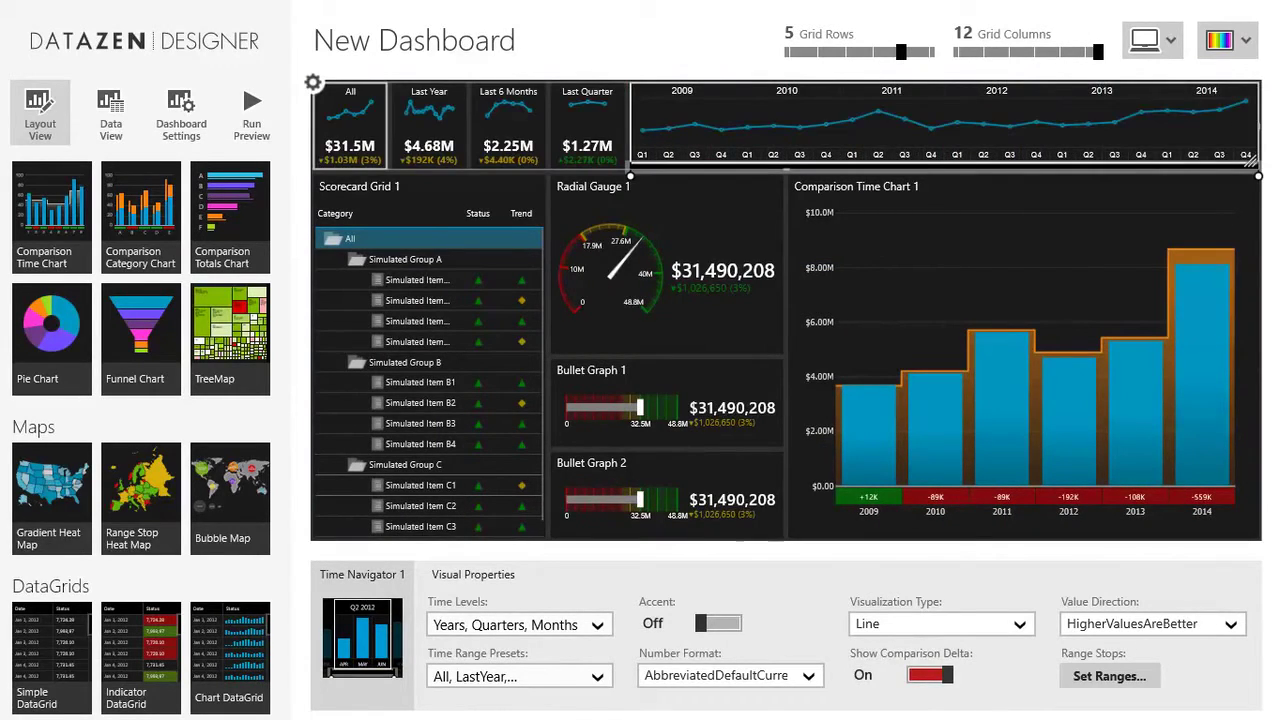
# Try the Olive, Gold and Red color palettes, and apply the Blue palette with the Spotlight background
pyautogui.click(1228, 40)
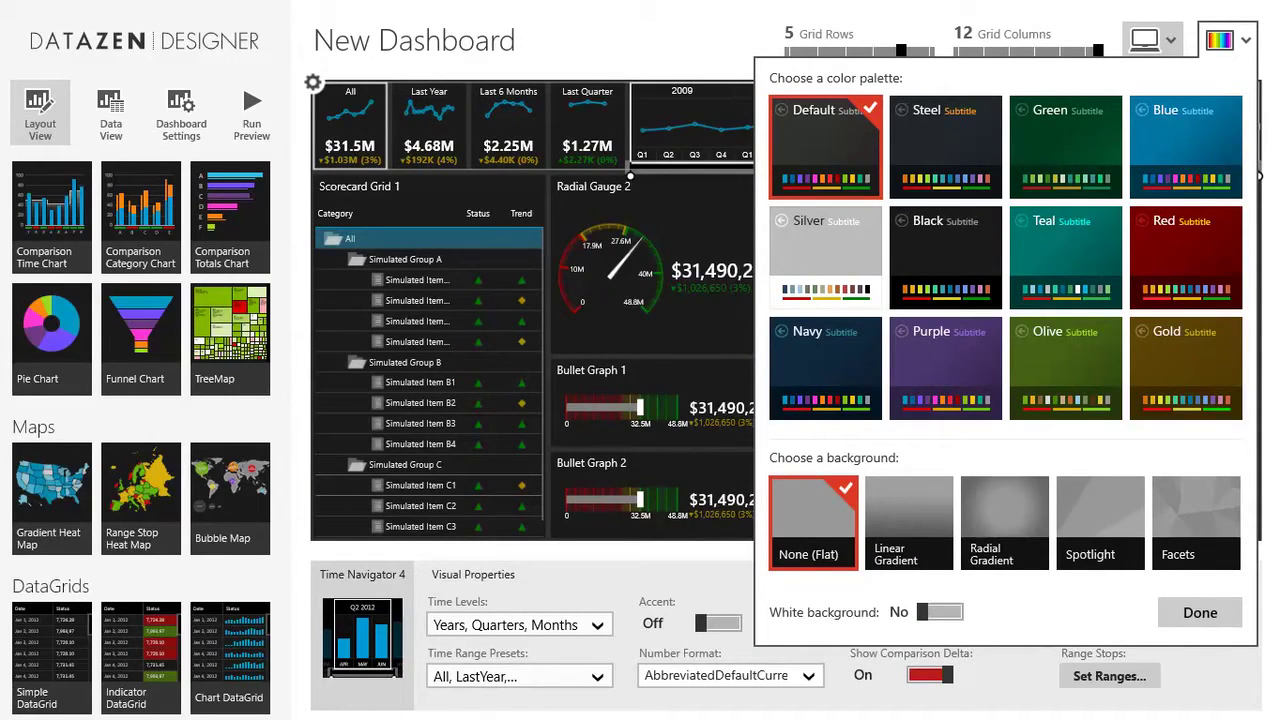
pyautogui.click(1065, 355)
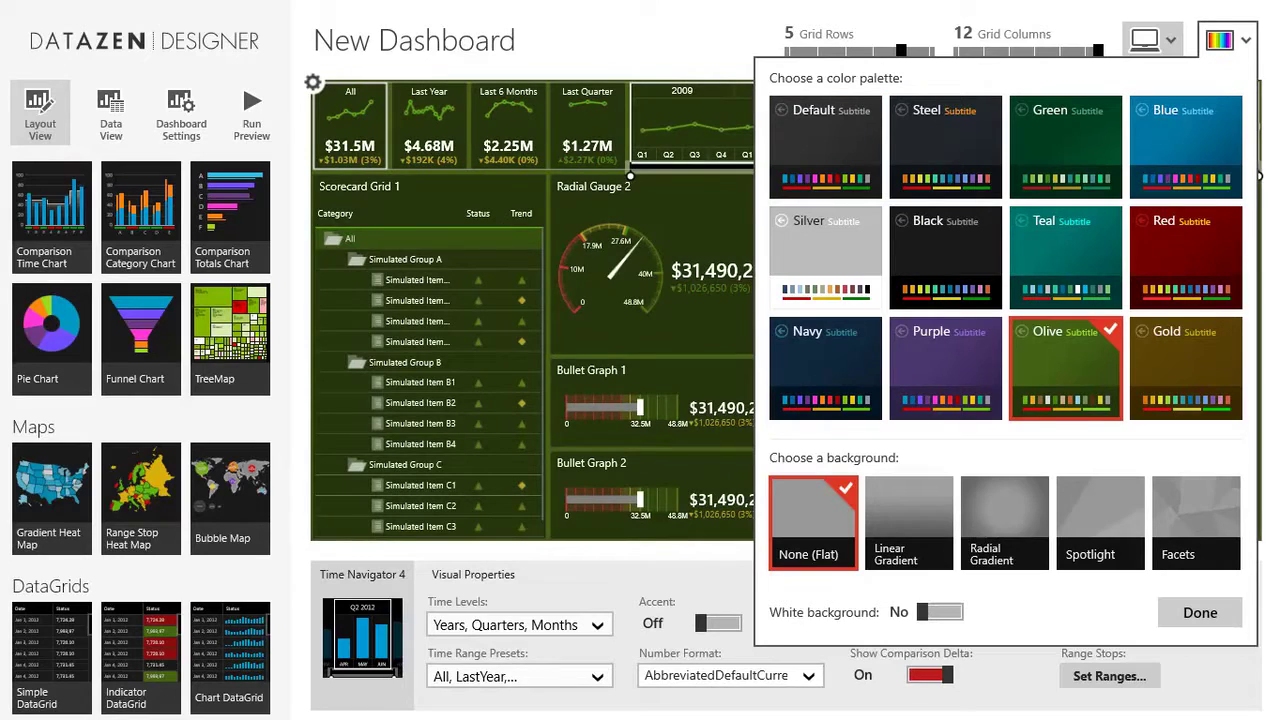
pyautogui.click(1190, 358)
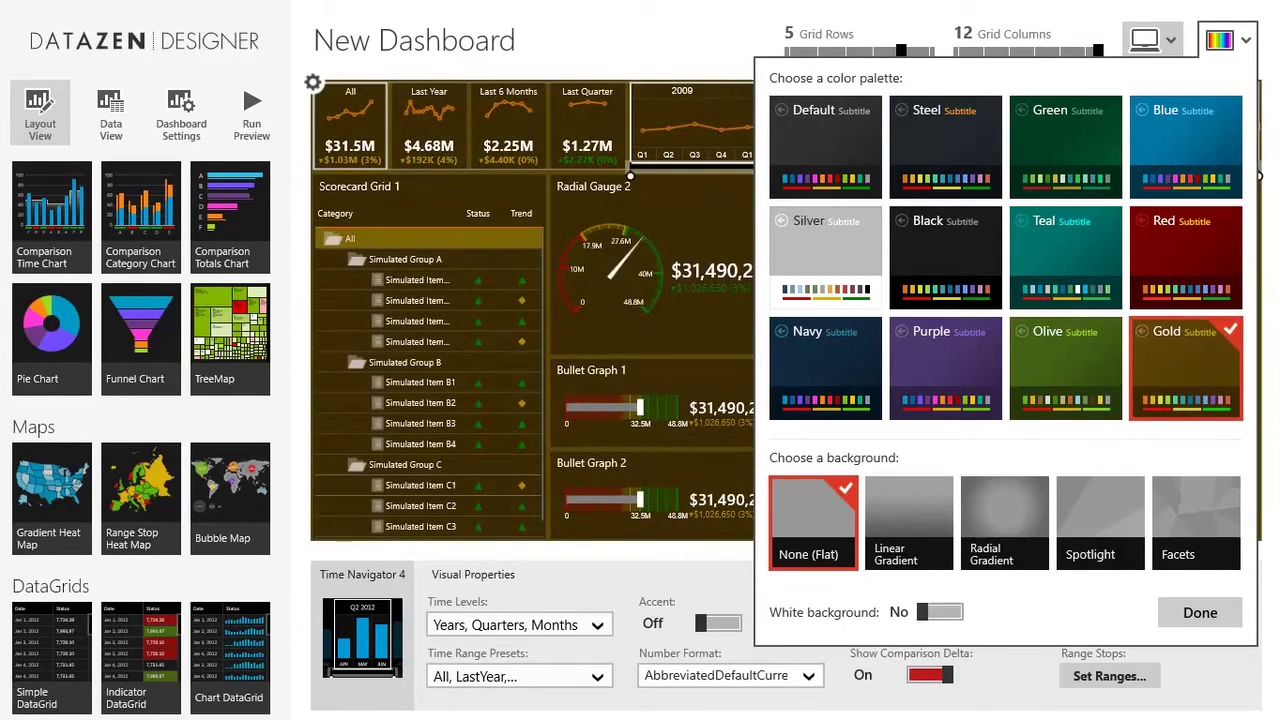
pyautogui.click(1185, 255)
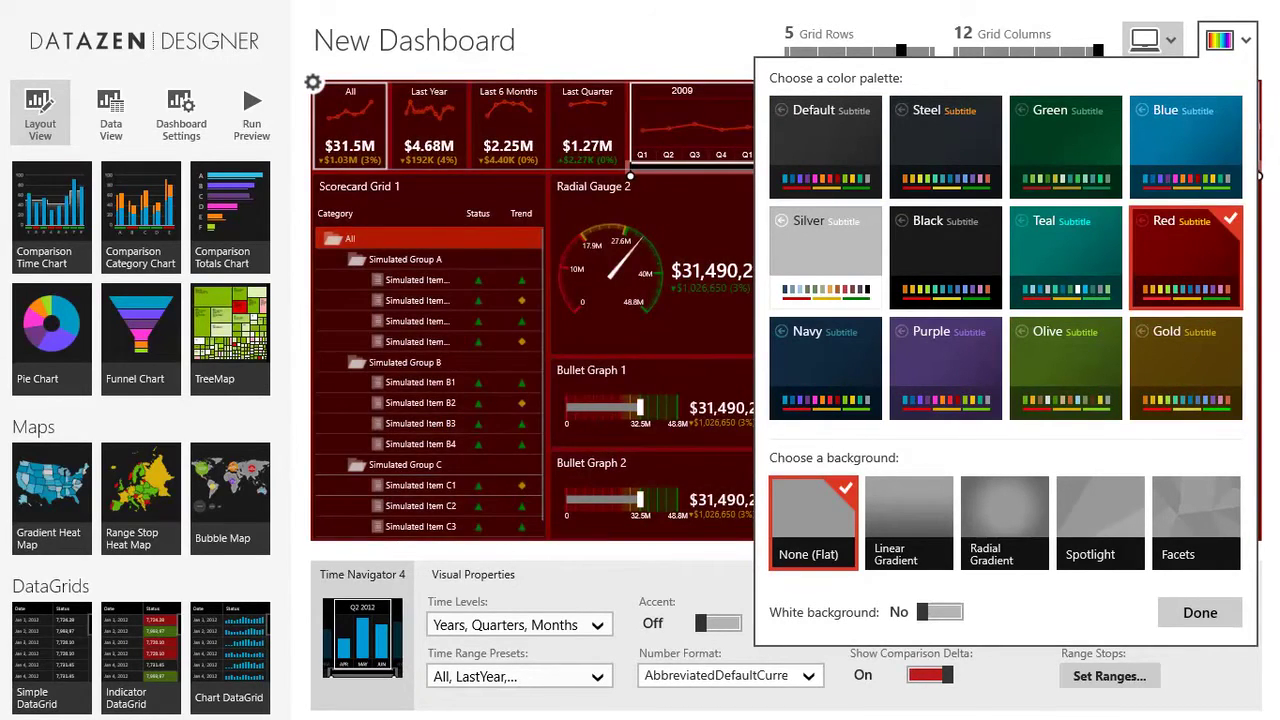
pyautogui.click(1186, 147)
pyautogui.click(1101, 522)
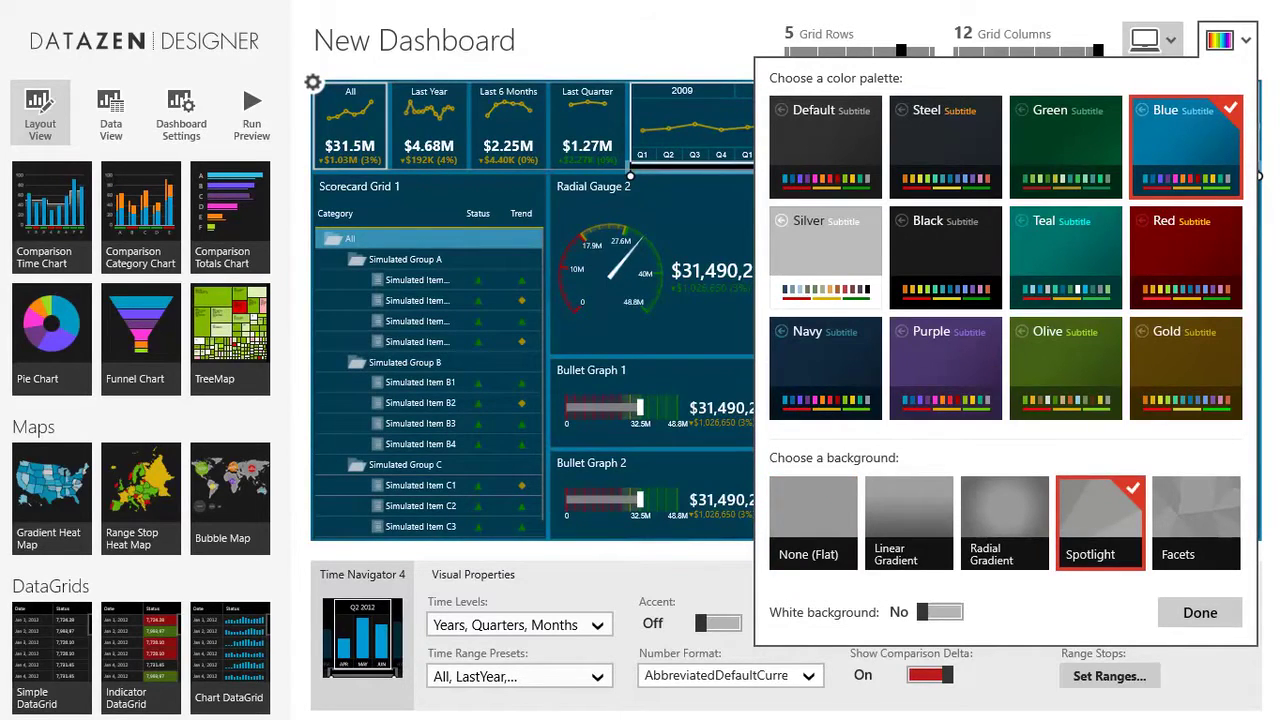
pyautogui.click(1200, 612)
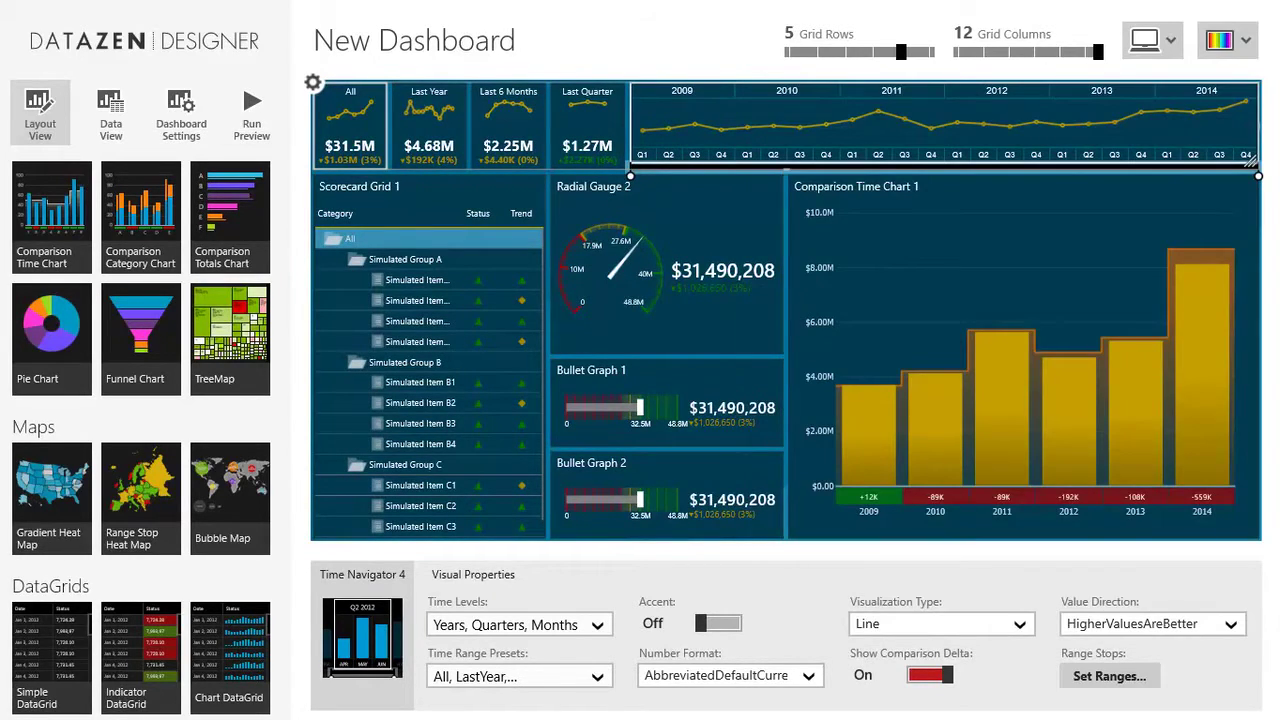
# Run the dashboard preview, try different time ranges on the time navigator, and return to the designer
pyautogui.click(252, 112)
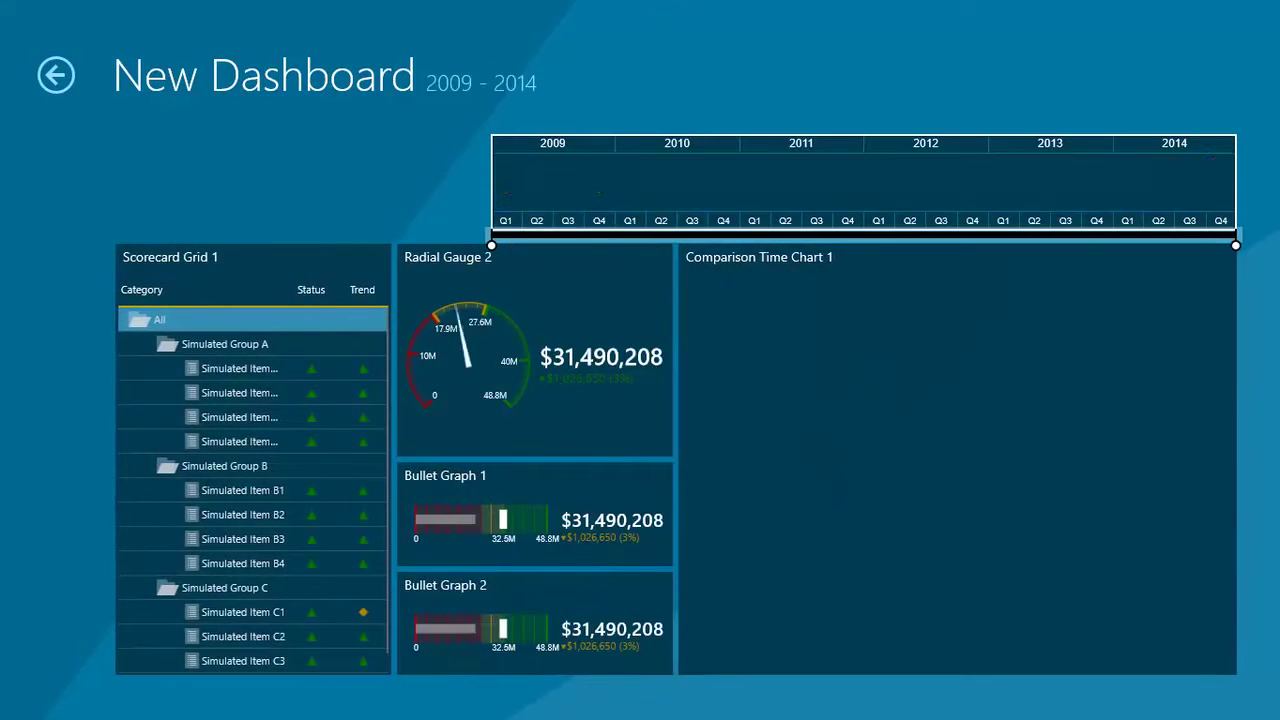
pyautogui.moveTo(614, 190); pyautogui.dragTo(985, 190)
pyautogui.moveTo(515, 243); pyautogui.dragTo(942, 246)
pyautogui.moveTo(758, 200); pyautogui.dragTo(1115, 190)
pyautogui.click(56, 75)
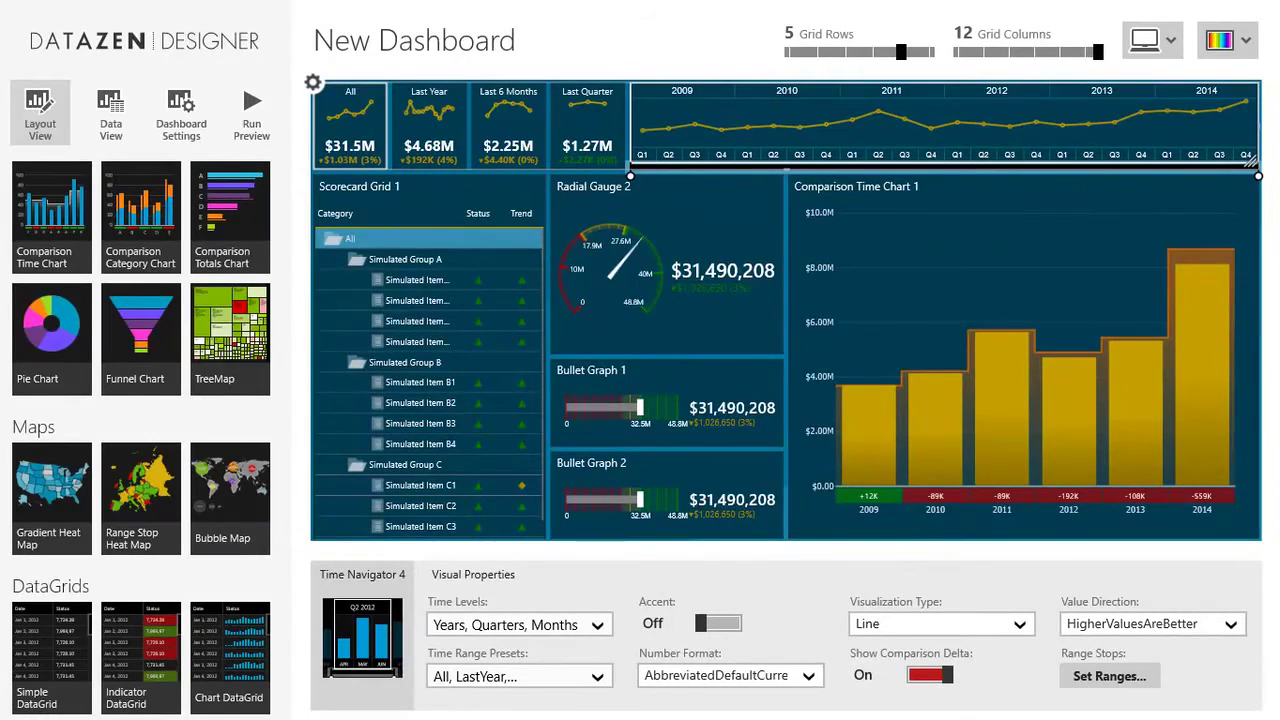
# Rename the dashboard to "My 1-Minute Dashboard"
pyautogui.click(414, 41)
pyautogui.write('My 1-M')
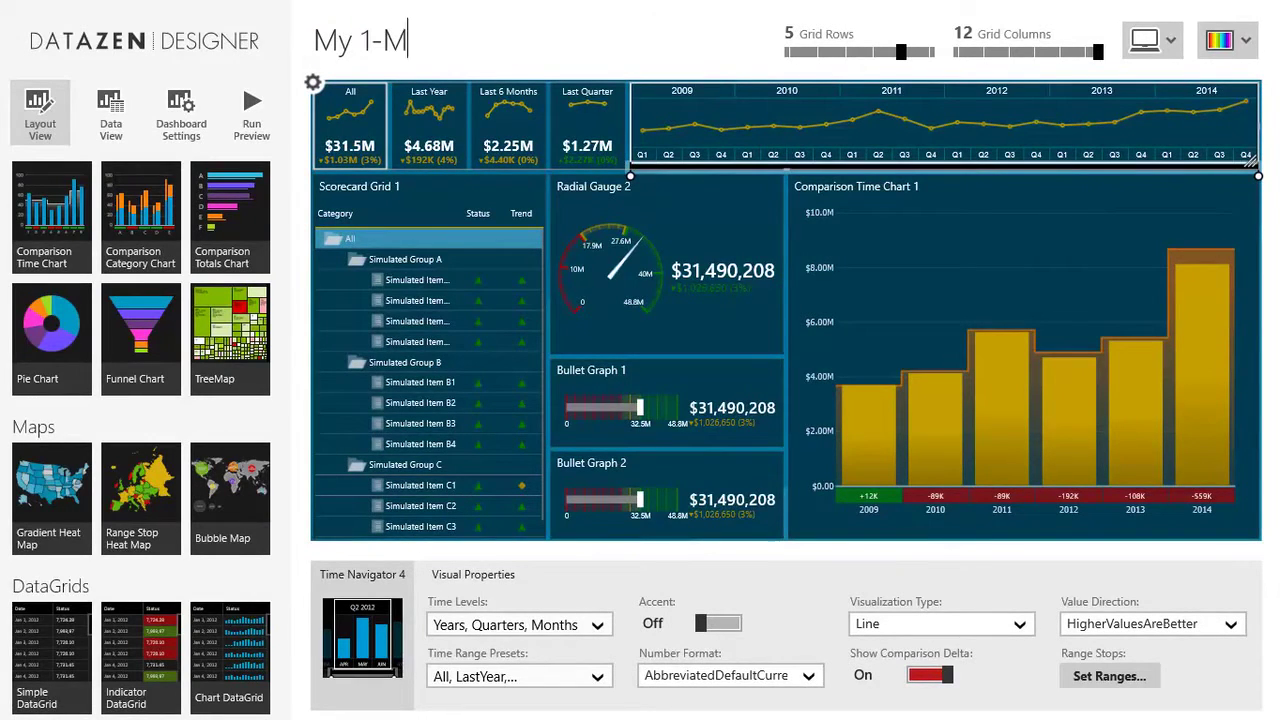
pyautogui.write('inute Dashboard')
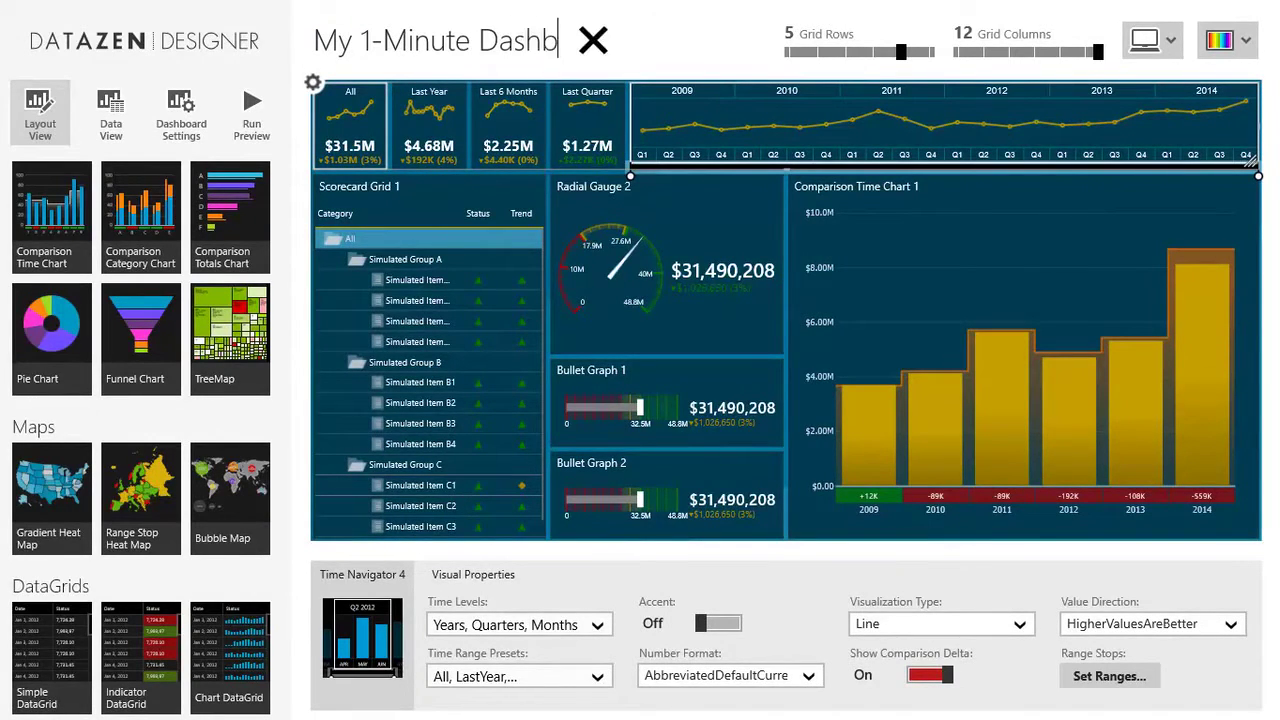
pyautogui.press('Return')
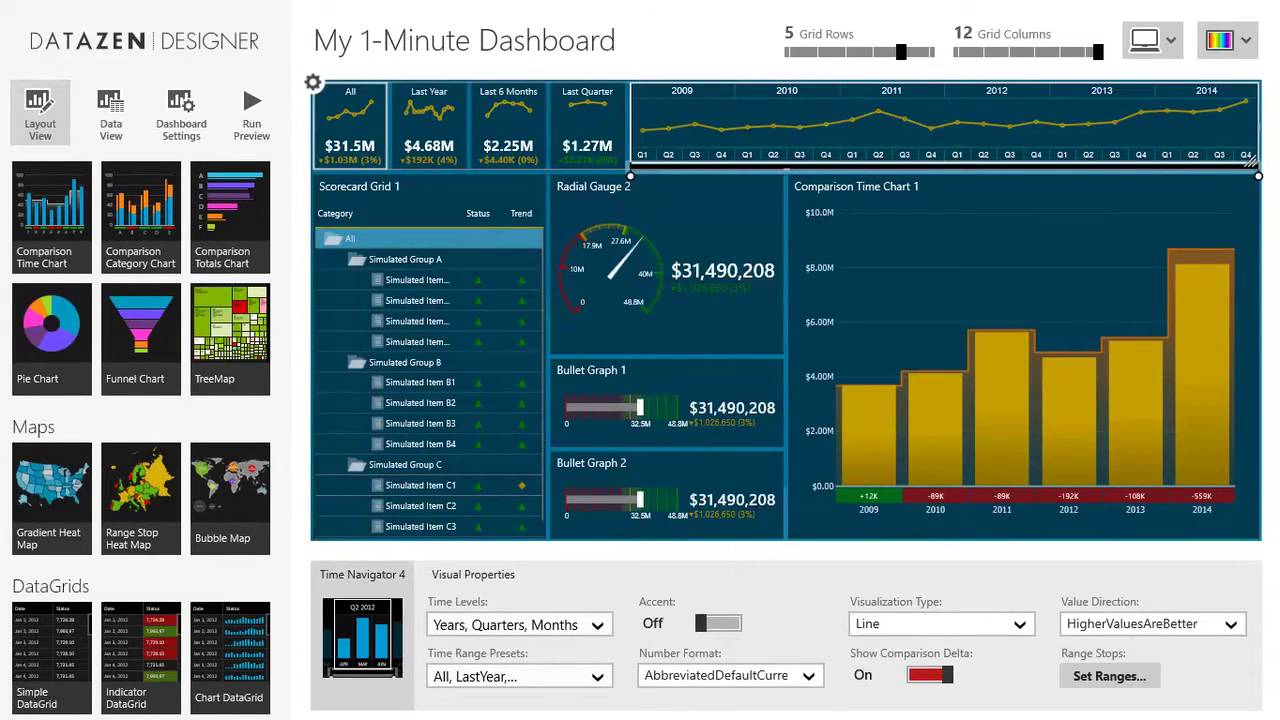
# Save the dashboard locally as My-1-Minute-Dashboard.datazen
pyautogui.press('super+z')
pyautogui.click(1156, 664)
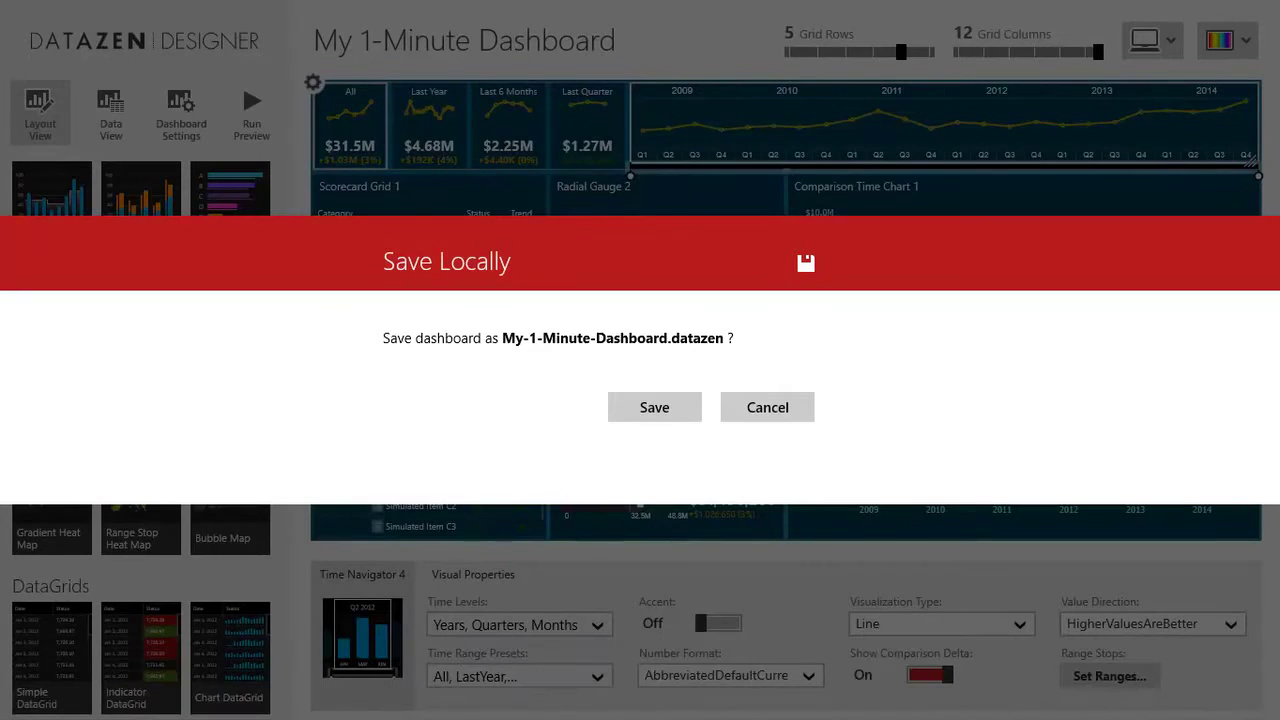
pyautogui.click(660, 406)
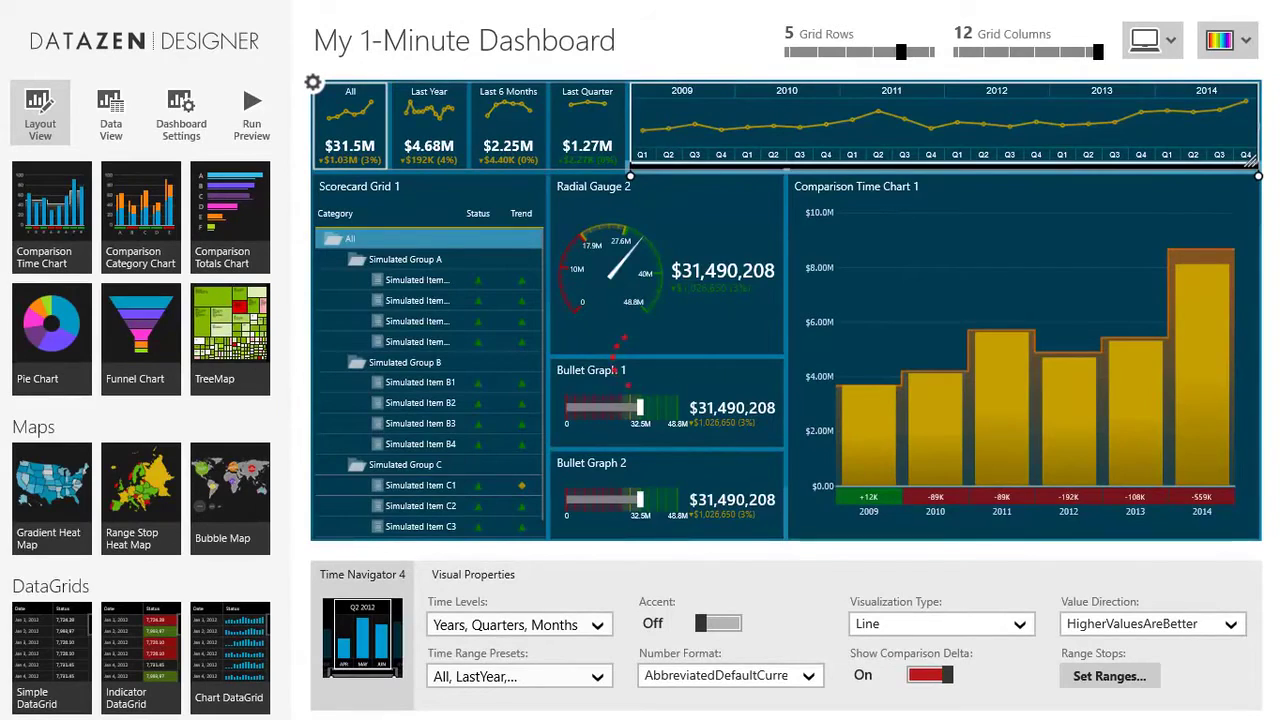
# Go back to the home screen, view the saved My 1-Minute Dashboard, and open it for editing
pyautogui.press('super+z')
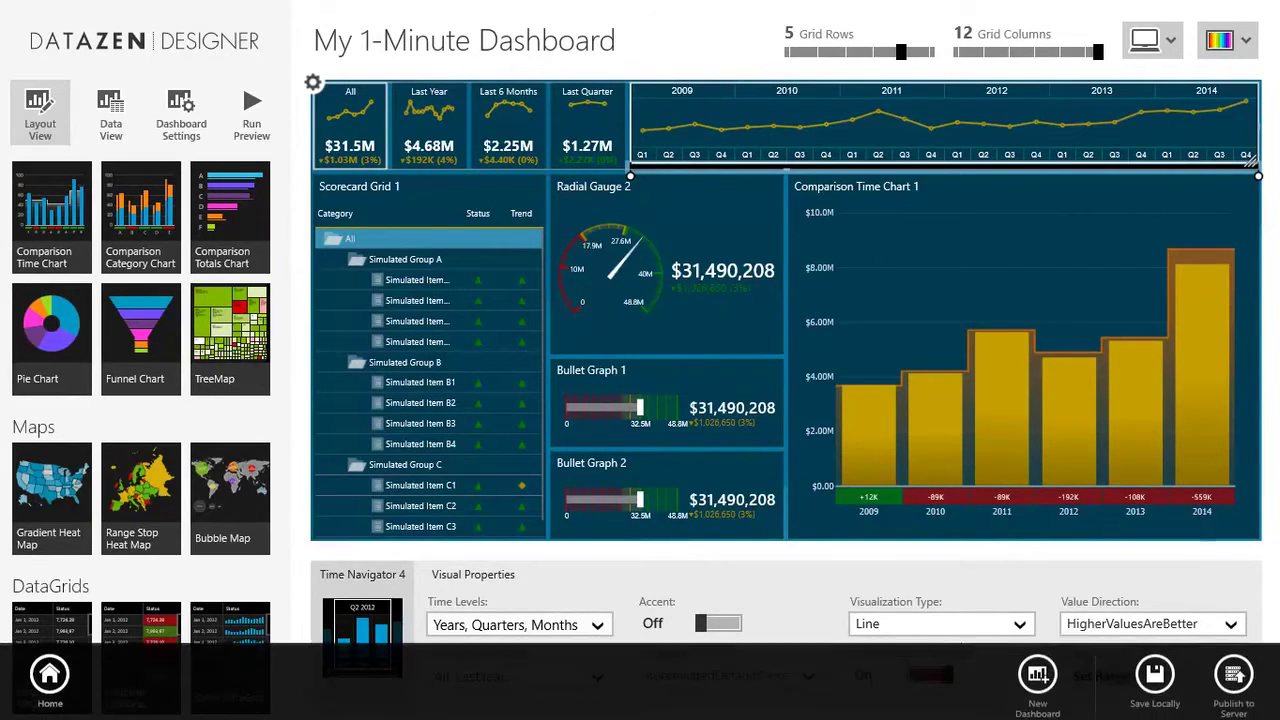
pyautogui.click(49, 667)
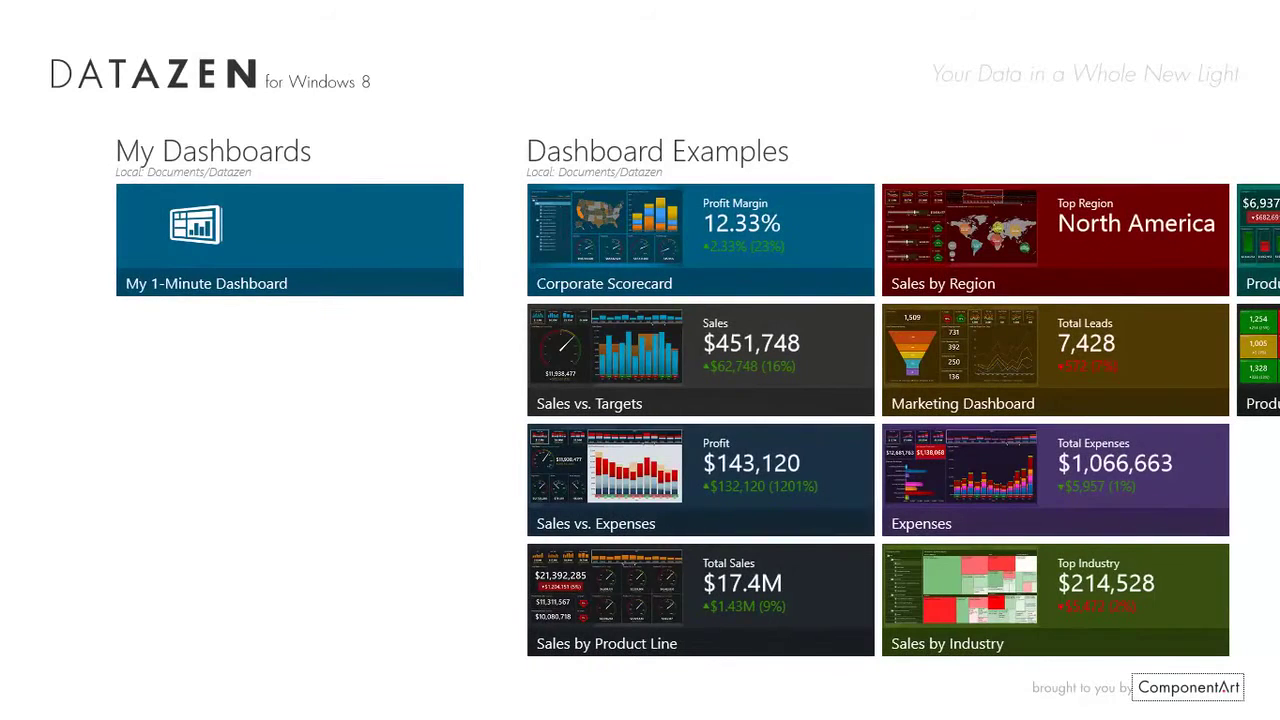
pyautogui.click(290, 240)
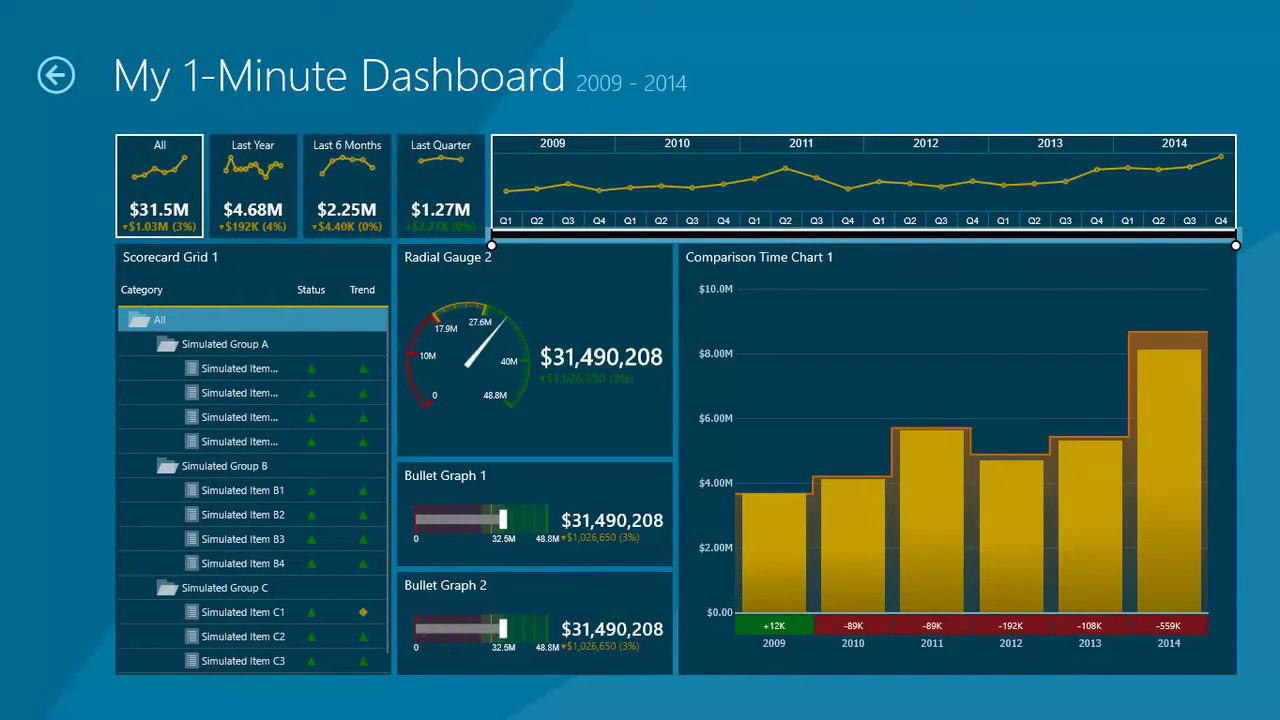
pyautogui.press('super+z')
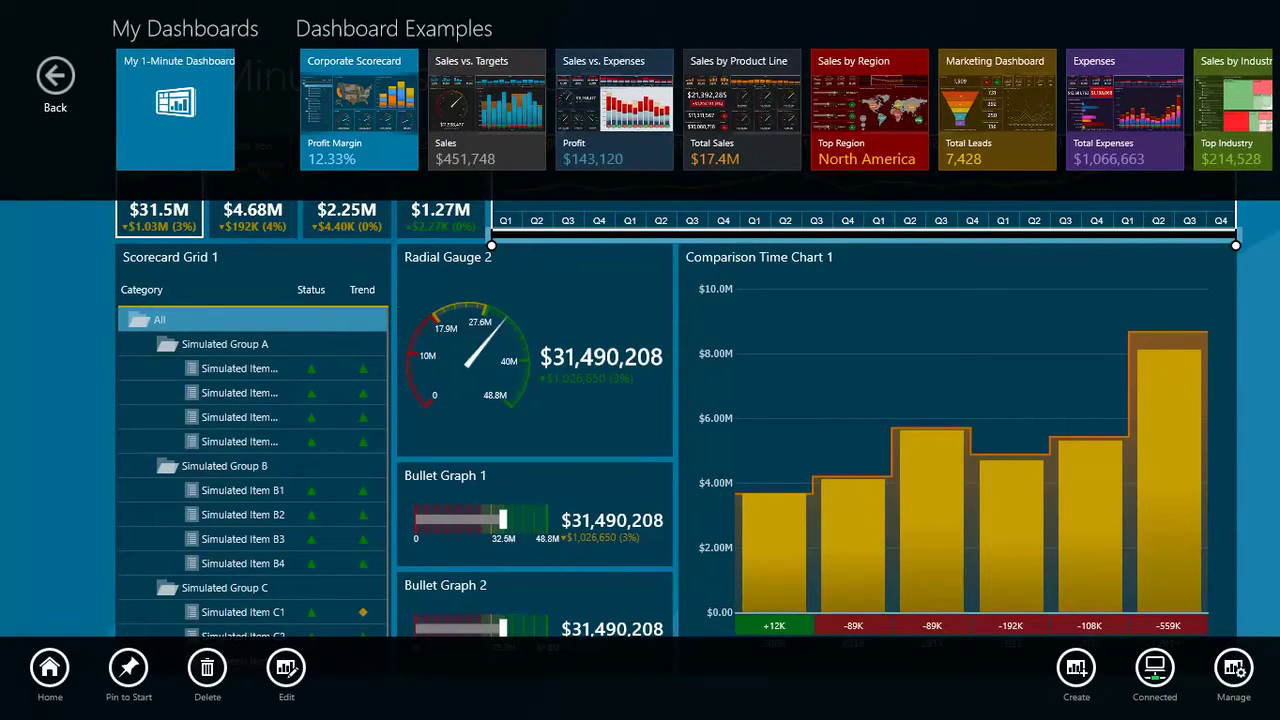
pyautogui.click(287, 668)
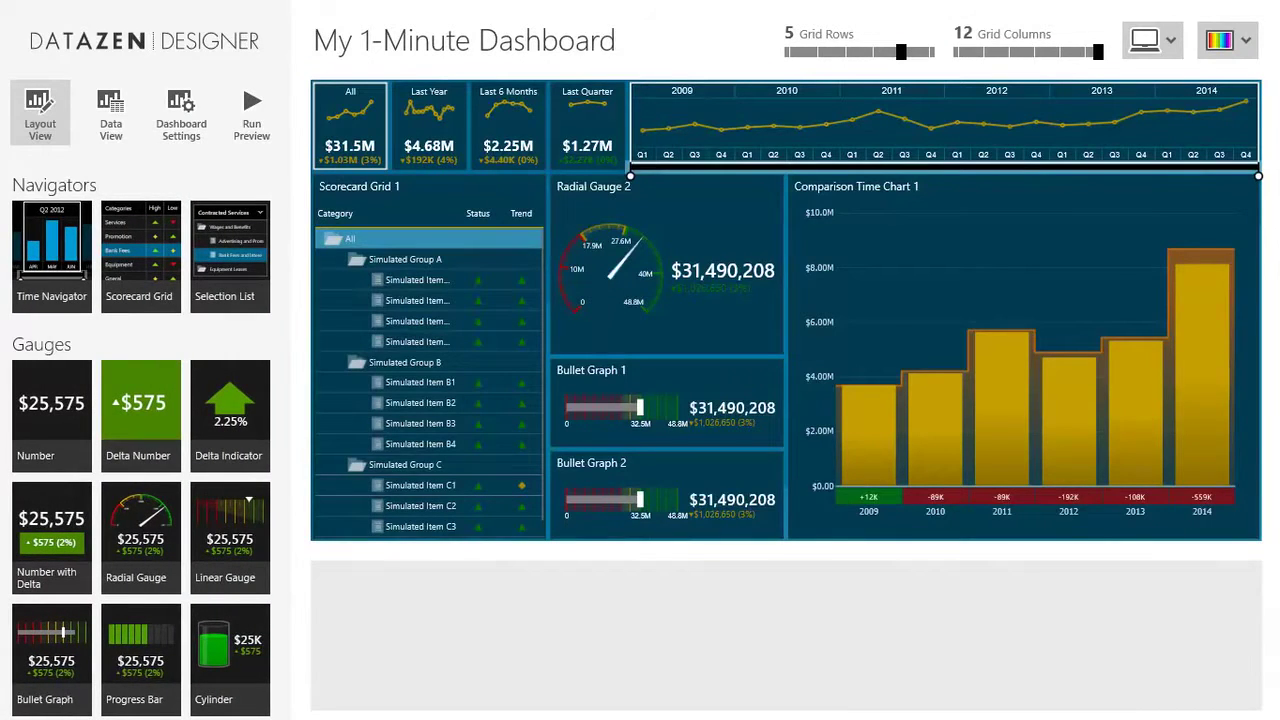
# Switch to the Phone layout and arrange the time navigator, scorecard grid, radial gauge and both bullet graphs in the first four grid rows
pyautogui.click(1152, 40)
pyautogui.click(1010, 132)
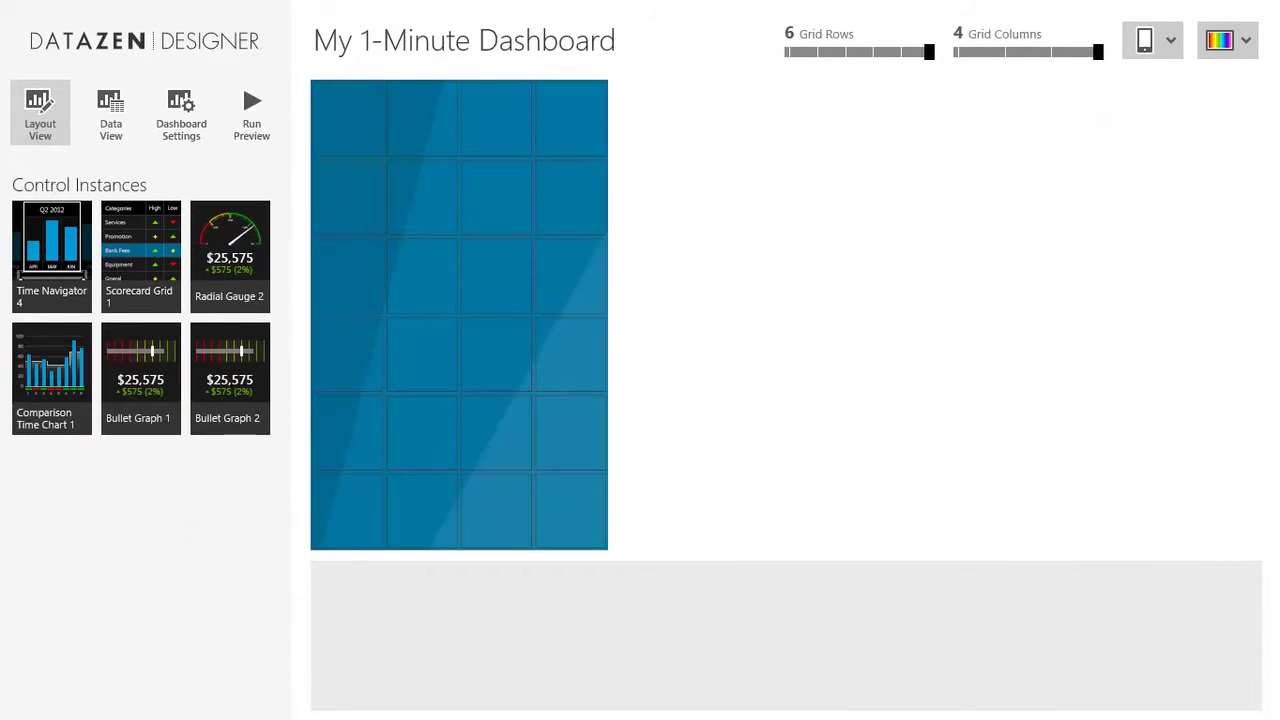
pyautogui.moveTo(51, 250); pyautogui.dragTo(446, 378)
pyautogui.moveTo(145, 254); pyautogui.dragTo(490, 280)
pyautogui.moveTo(529, 237); pyautogui.dragTo(583, 280)
pyautogui.moveTo(230, 255); pyautogui.dragTo(599, 386)
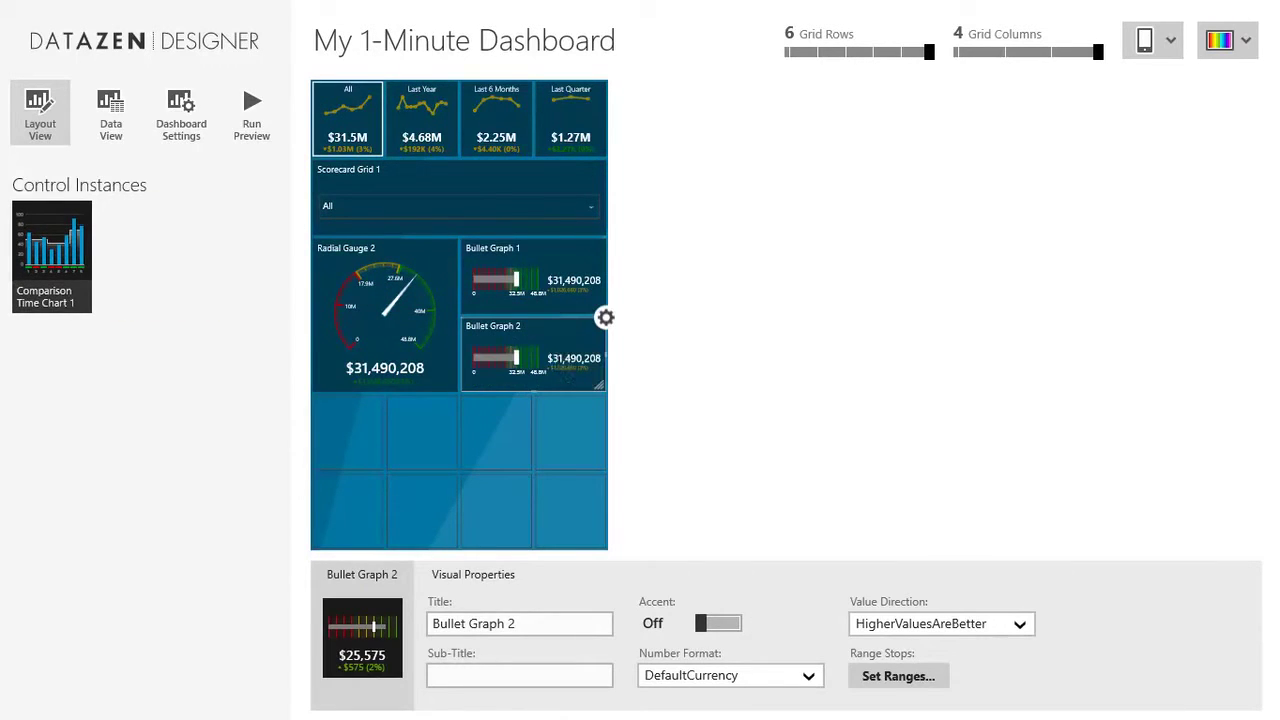
# Place the comparison time chart in the phone layout's last two rows, spanning all four columns
pyautogui.moveTo(52, 256); pyautogui.dragTo(334, 344)
pyautogui.moveTo(344, 421); pyautogui.dragTo(346, 430)
pyautogui.moveTo(383, 468); pyautogui.dragTo(600, 545)
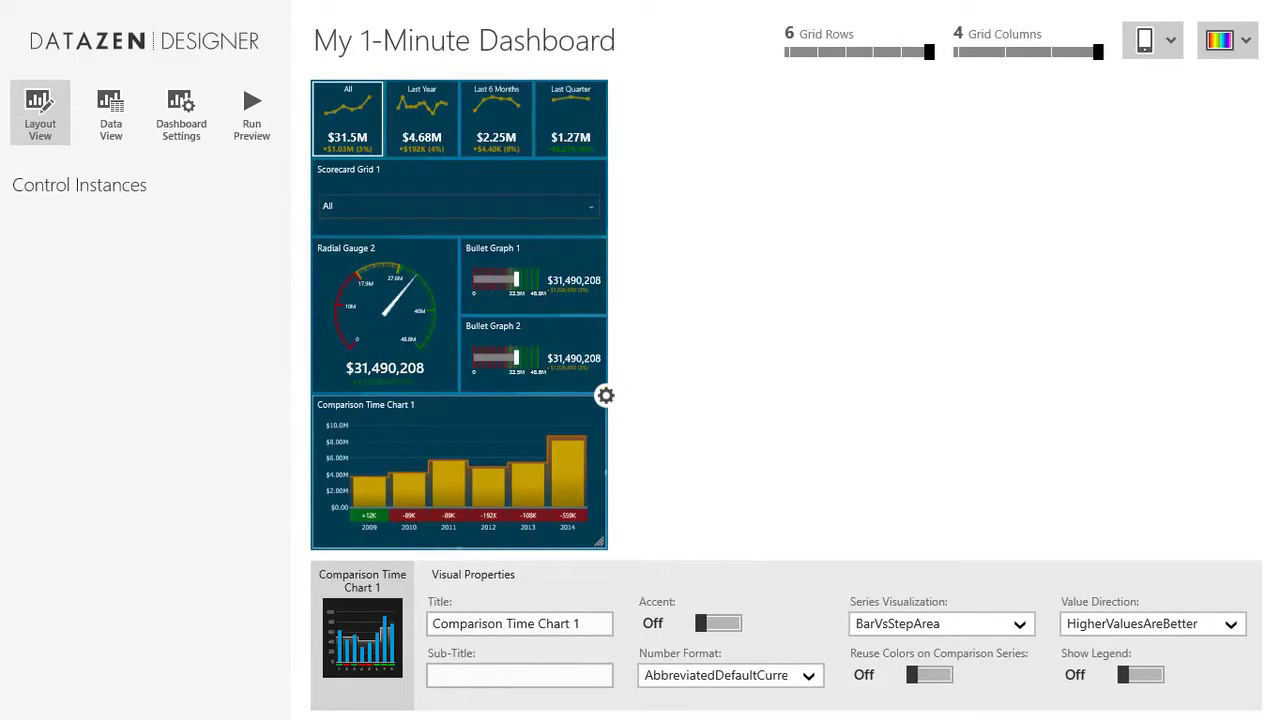
# Preview the phone dashboard filtered to Last Year and Simulated Item A2, and return to the designer
pyautogui.click(252, 112)
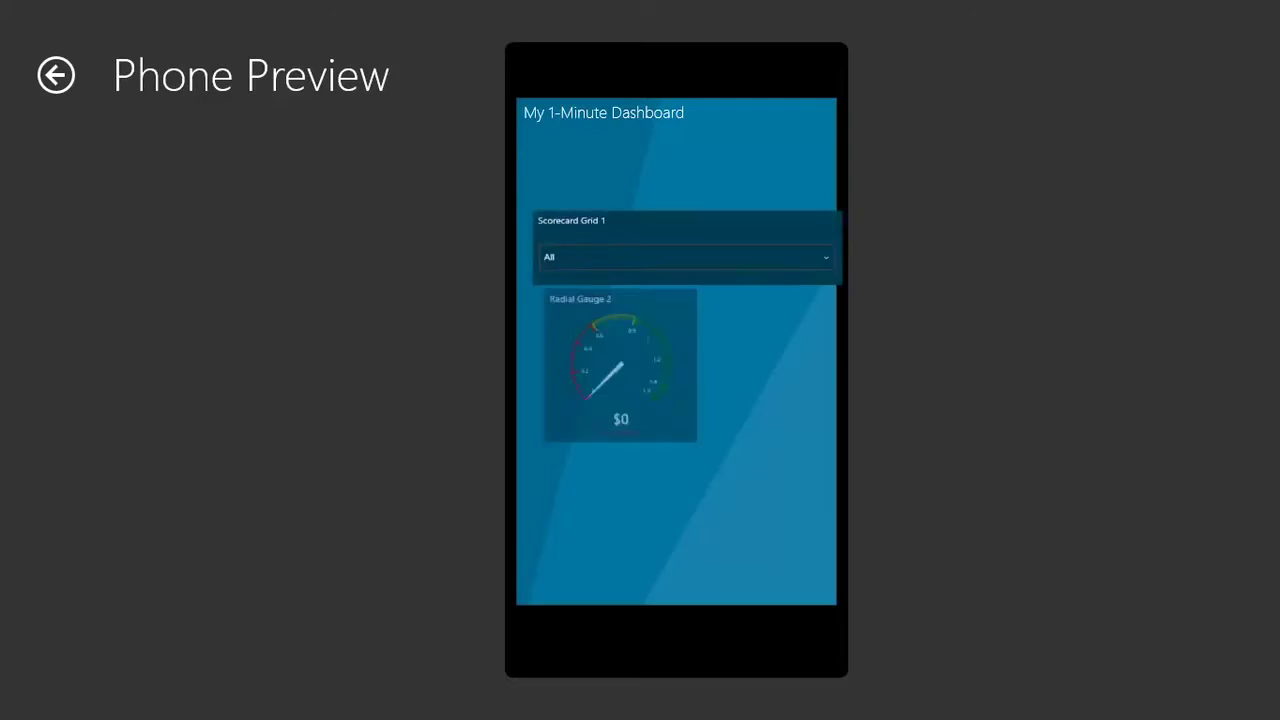
pyautogui.click(637, 170)
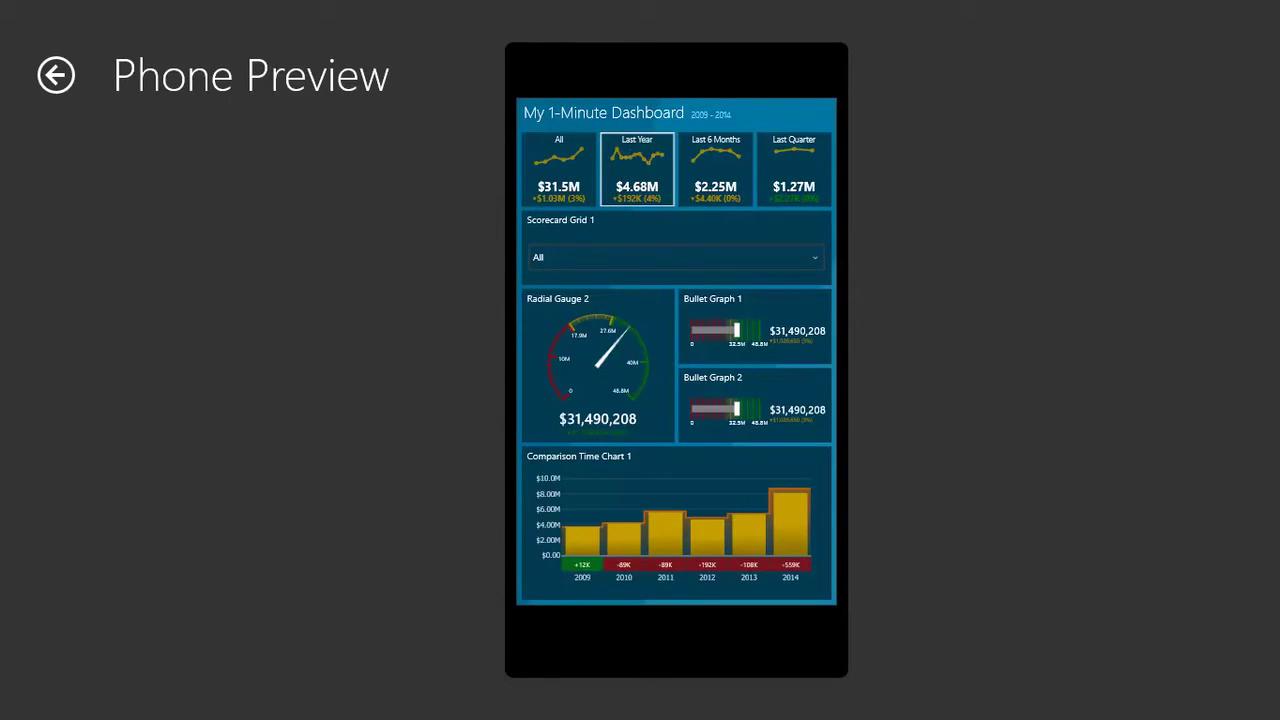
pyautogui.click(676, 258)
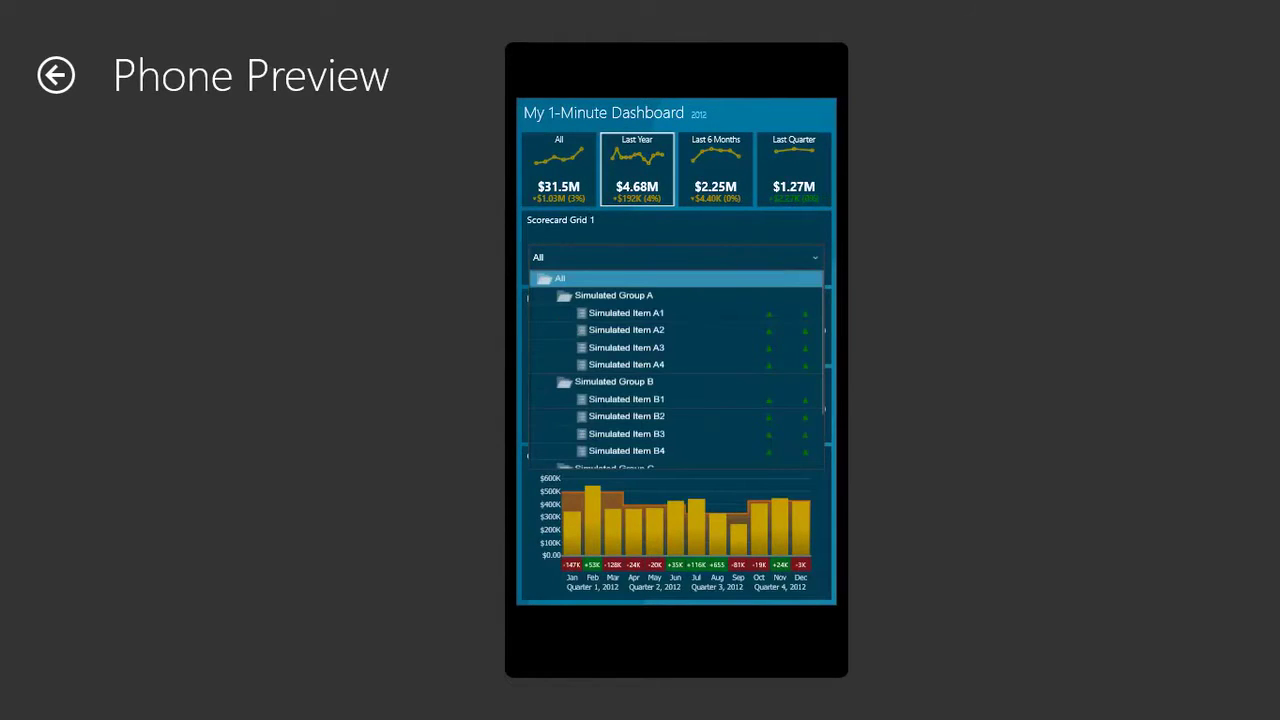
pyautogui.click(626, 330)
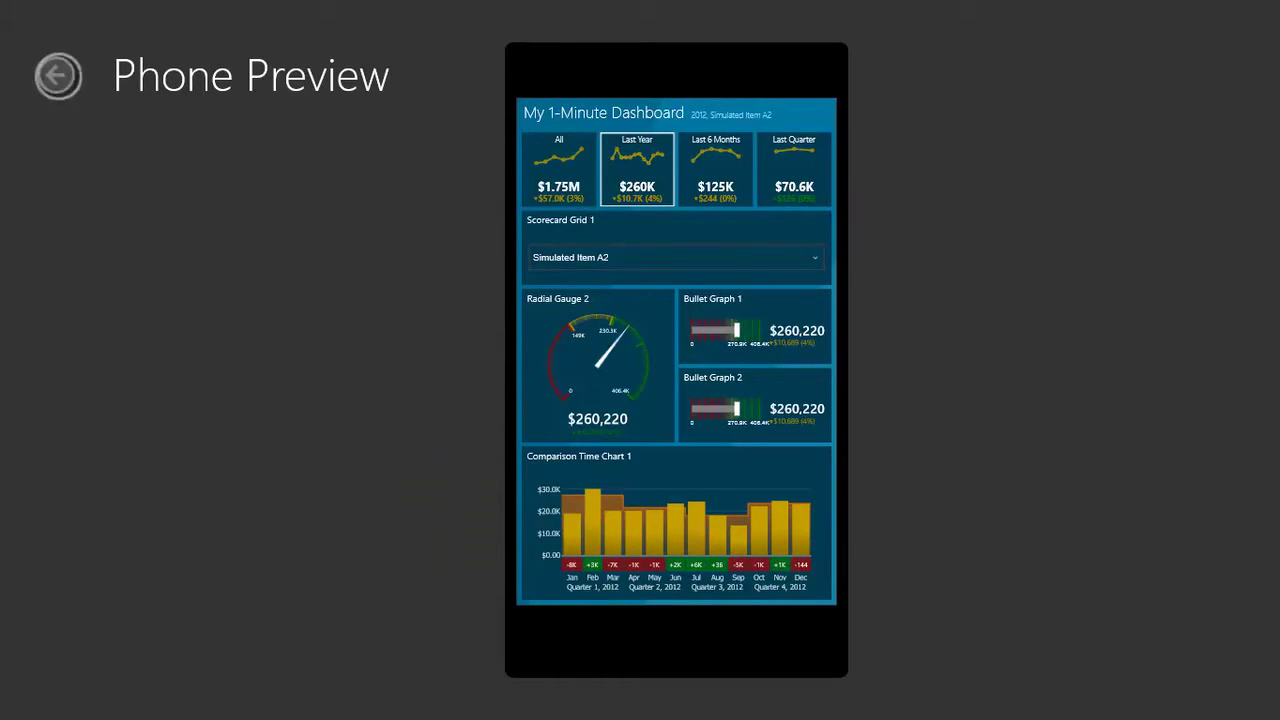
pyautogui.click(56, 75)
# Return to the Master layout and examine the SimulatedTable and SimulatedFilterTable data and the radial gauge's data properties
pyautogui.click(1153, 41)
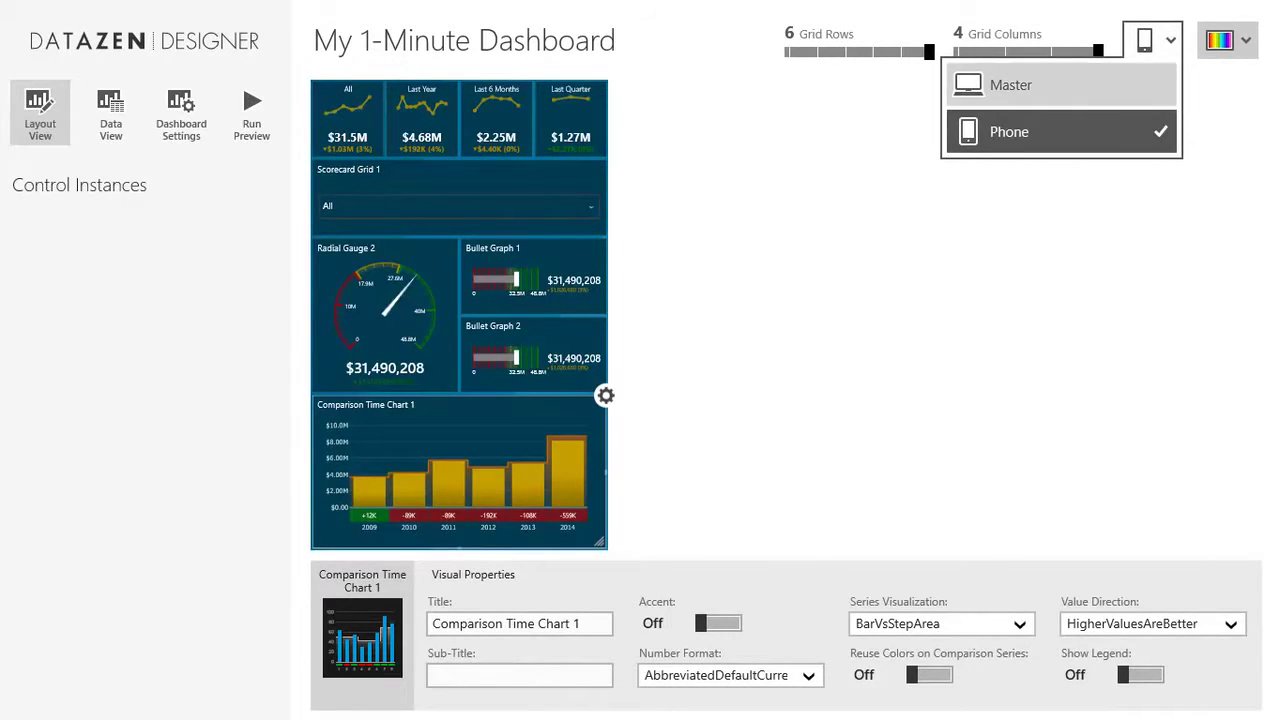
pyautogui.click(1010, 85)
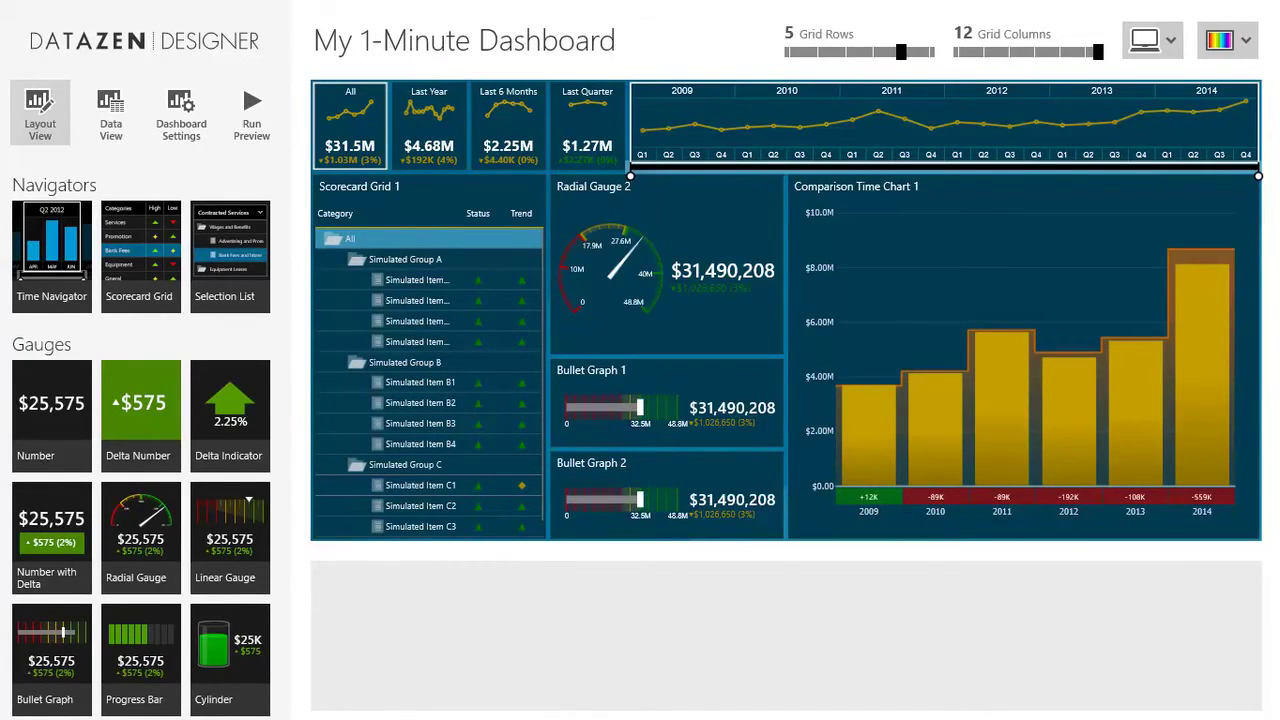
pyautogui.click(110, 112)
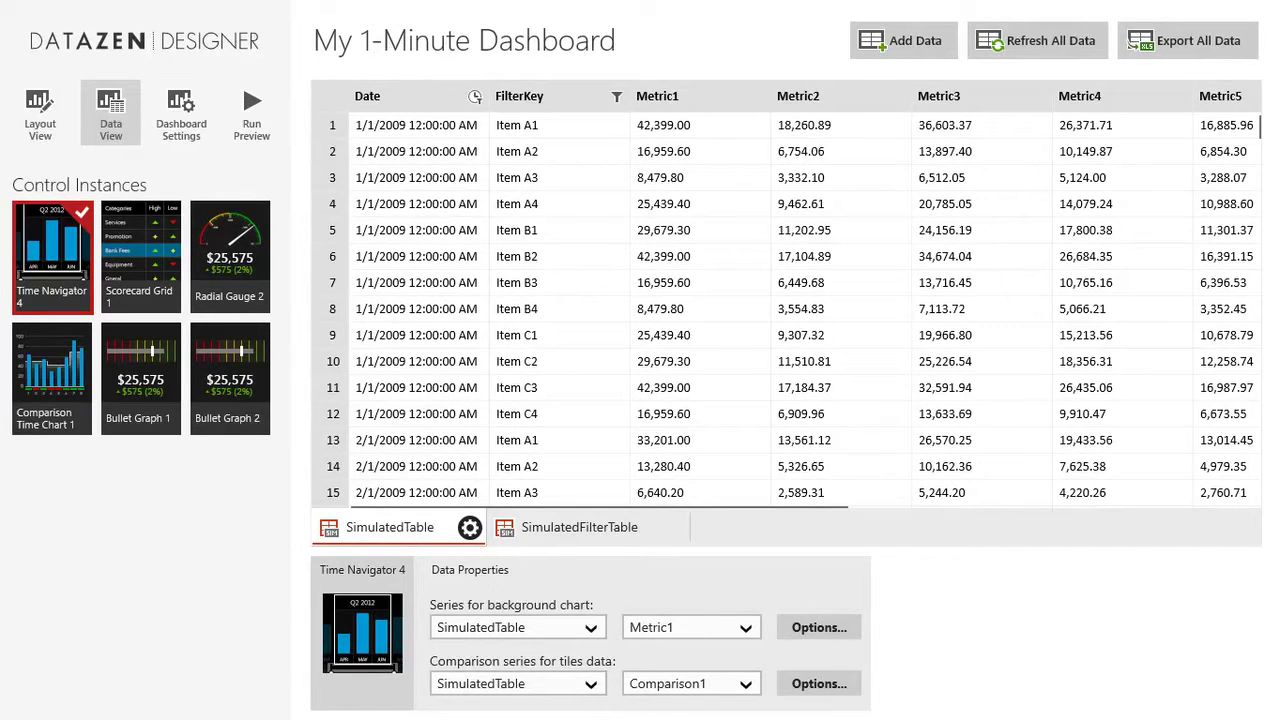
pyautogui.click(579, 527)
pyautogui.click(418, 527)
pyautogui.click(230, 257)
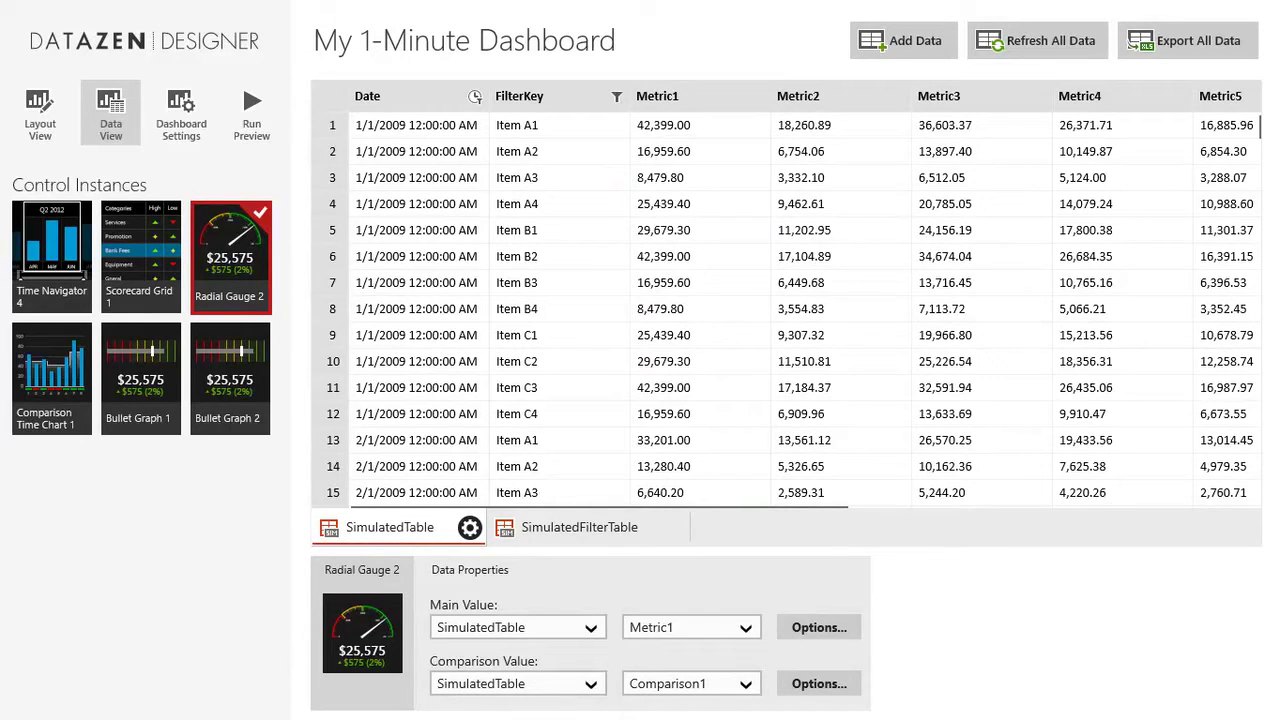
# Compare the scorecard grid's item hierarchy in the layout with the data in SimulatedTable and SimulatedFilterTable
pyautogui.click(40, 112)
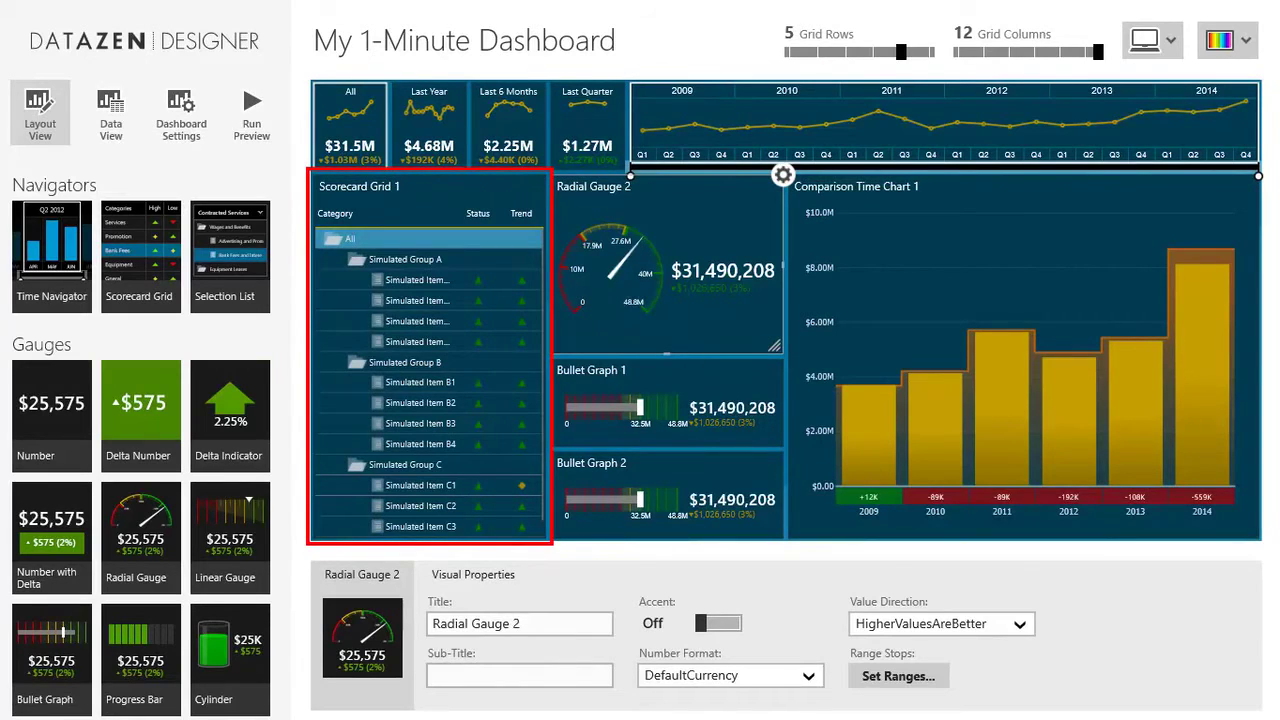
pyautogui.click(111, 113)
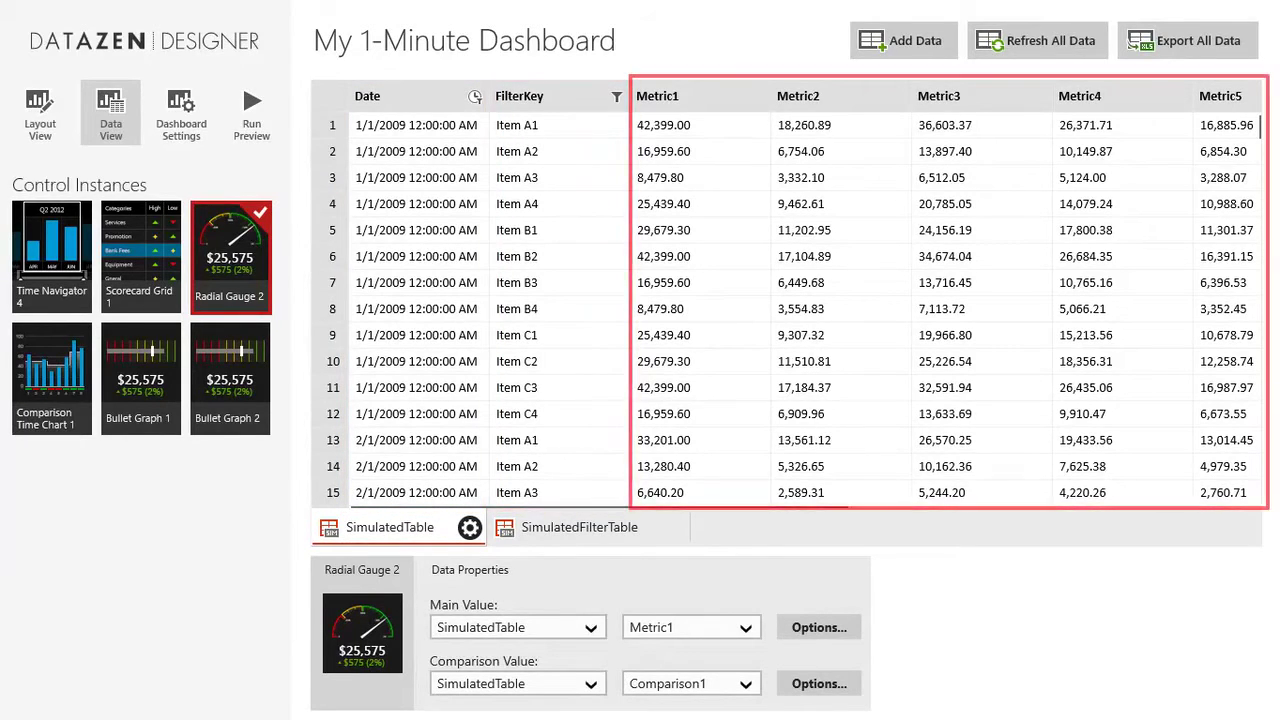
pyautogui.click(560, 527)
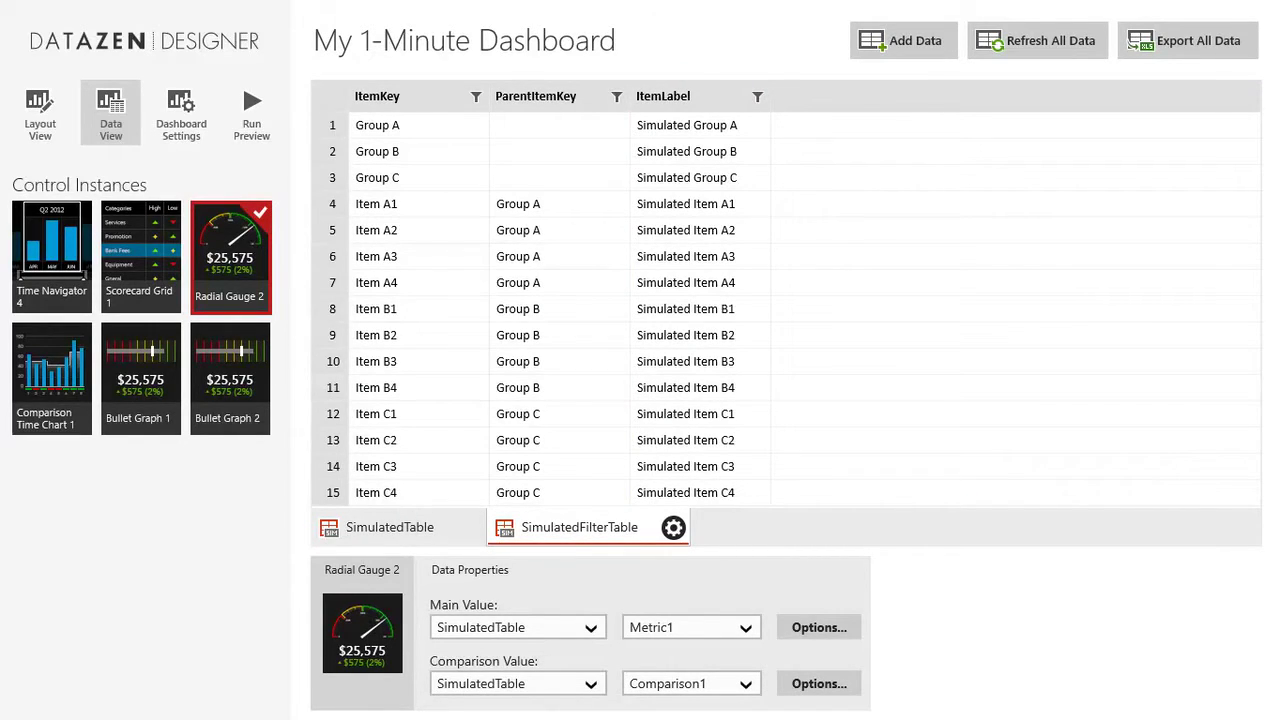
# Return to SimulatedTable and export all data to the Documents folder as the Excel workbook My-1-Minute-Dashboard.xlsx
pyautogui.click(390, 527)
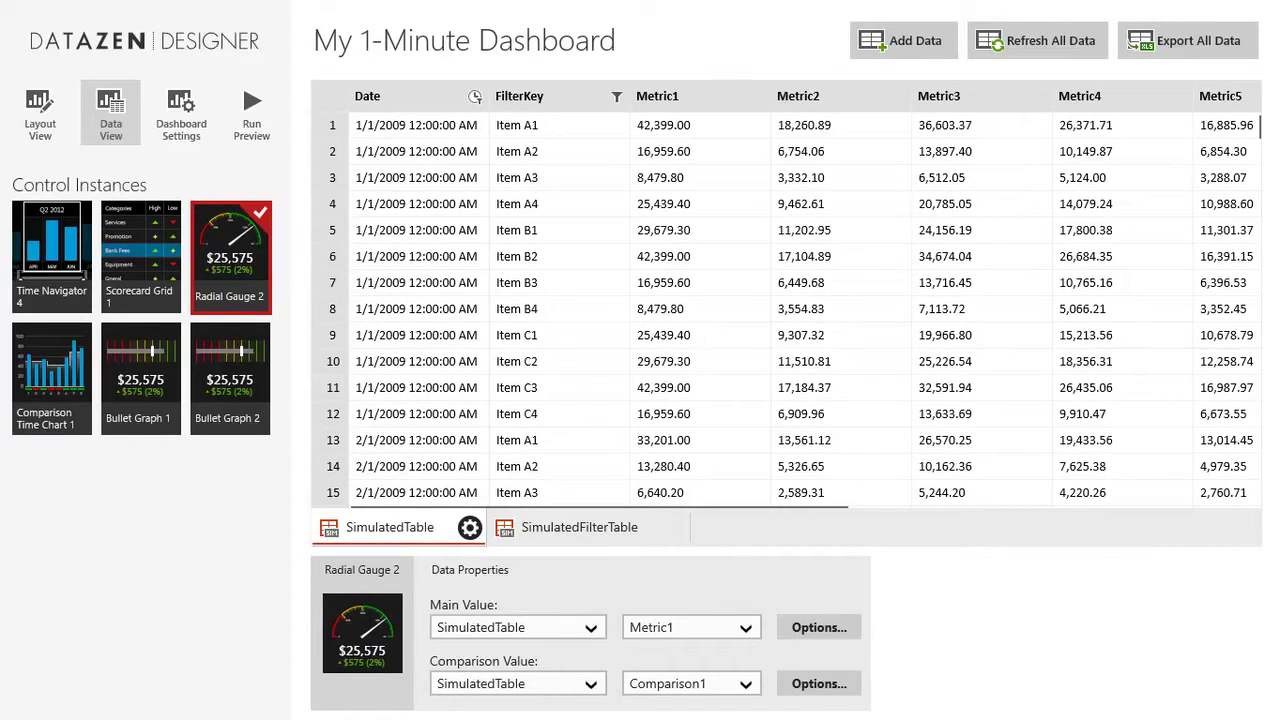
pyautogui.click(1174, 36)
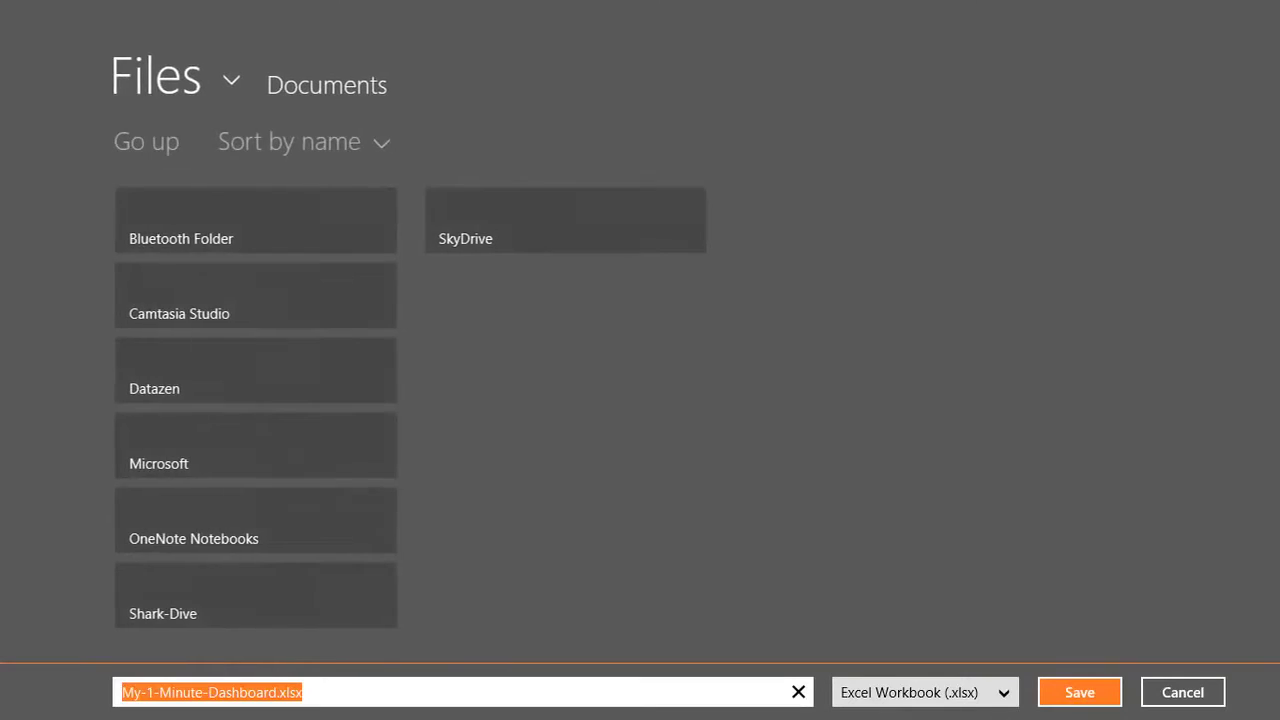
pyautogui.click(1080, 692)
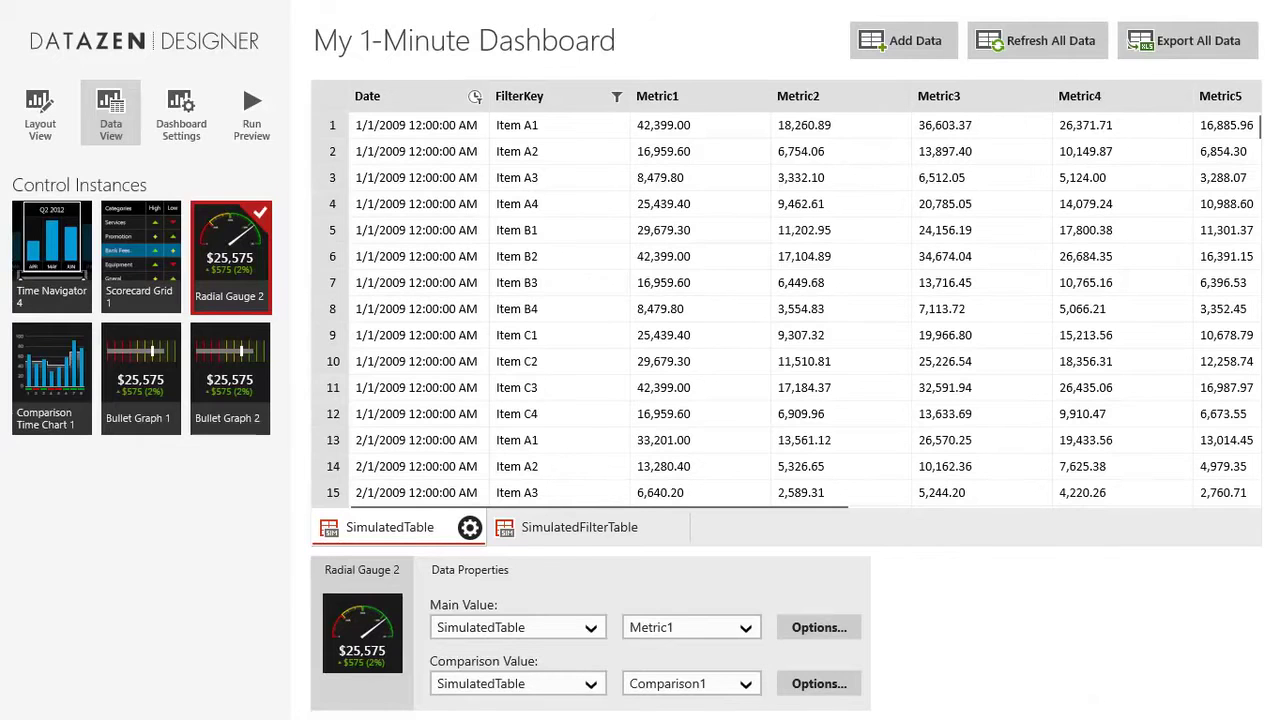
# Switch to File Explorer and open the exported workbook My-1-Minute-Dashboard.xlsx from the Documents library
pyautogui.hotkey('alt', 'Tab')
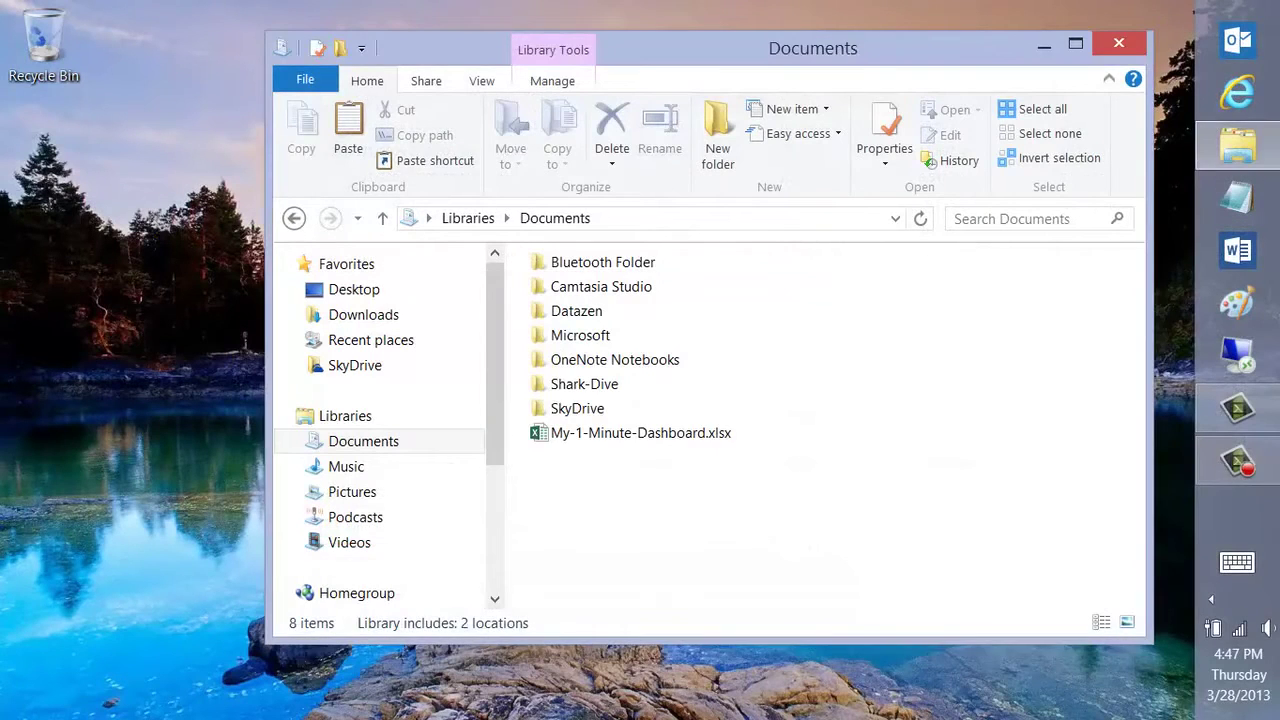
pyautogui.doubleClick(707, 433)
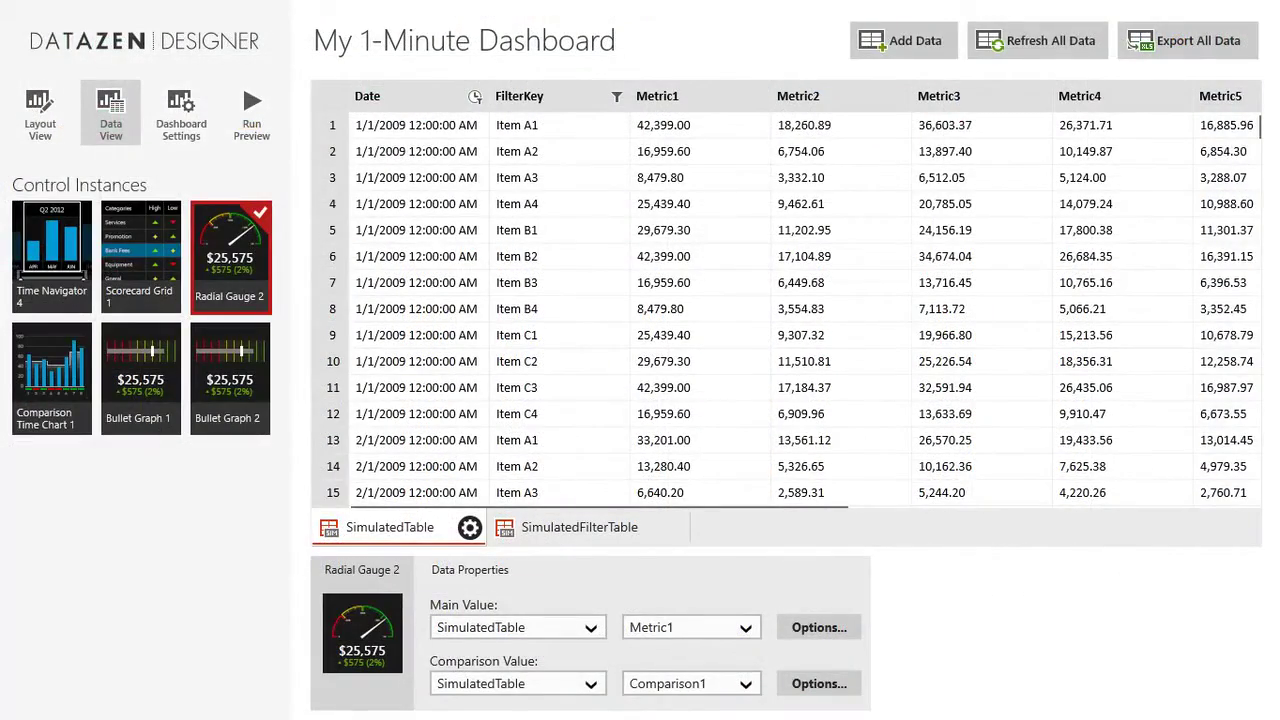
# Create a new dashboard and place a Time Navigator across the full width of the first grid row
pyautogui.press('super+z')
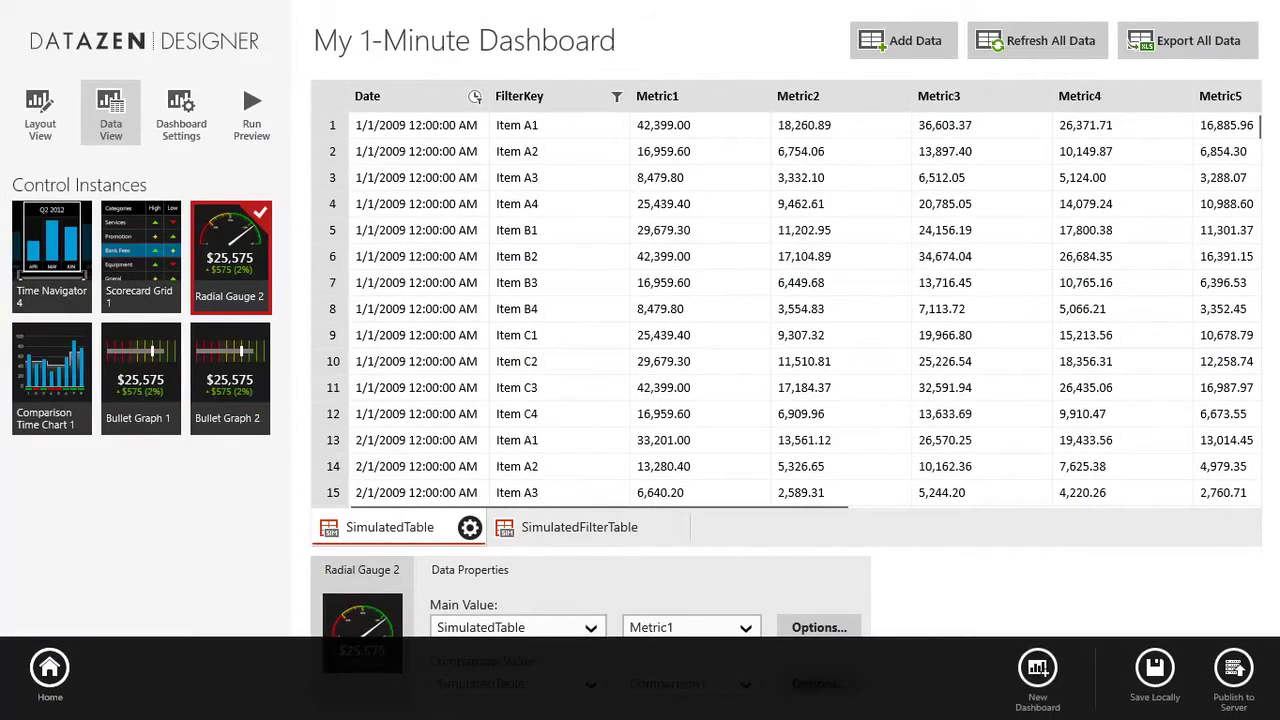
pyautogui.click(1037, 667)
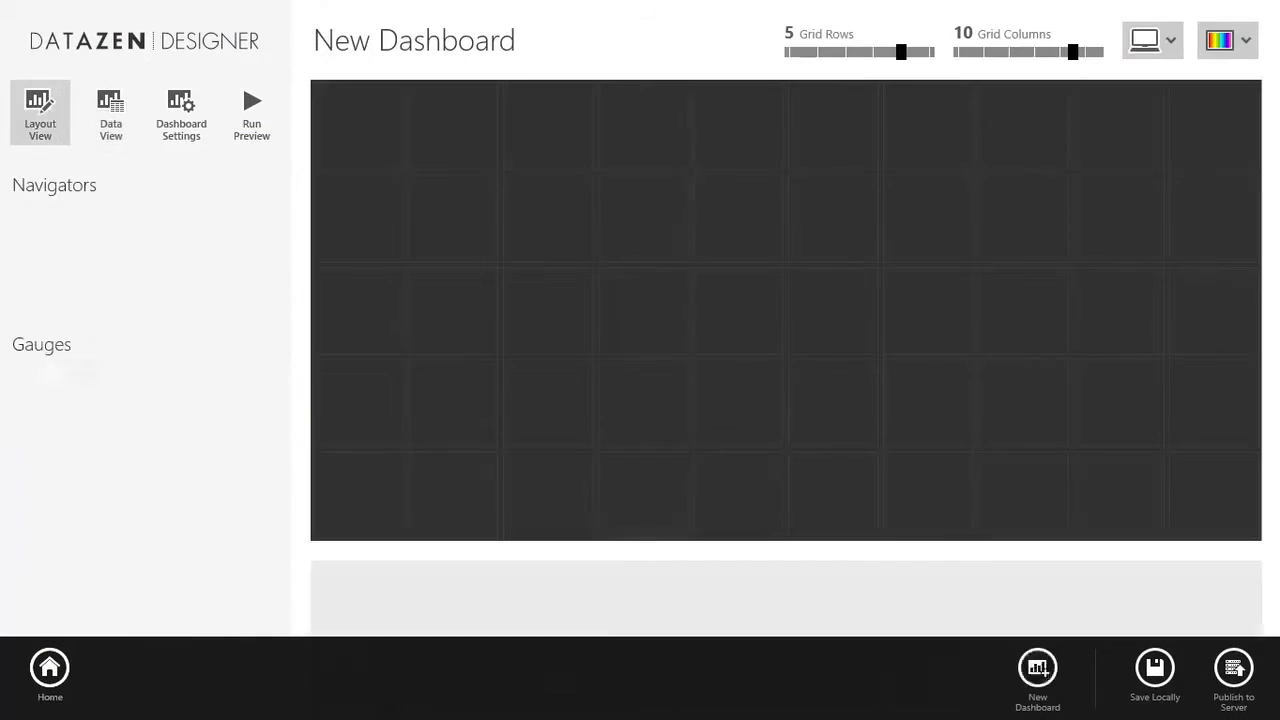
pyautogui.moveTo(52, 255); pyautogui.dragTo(1255, 165)
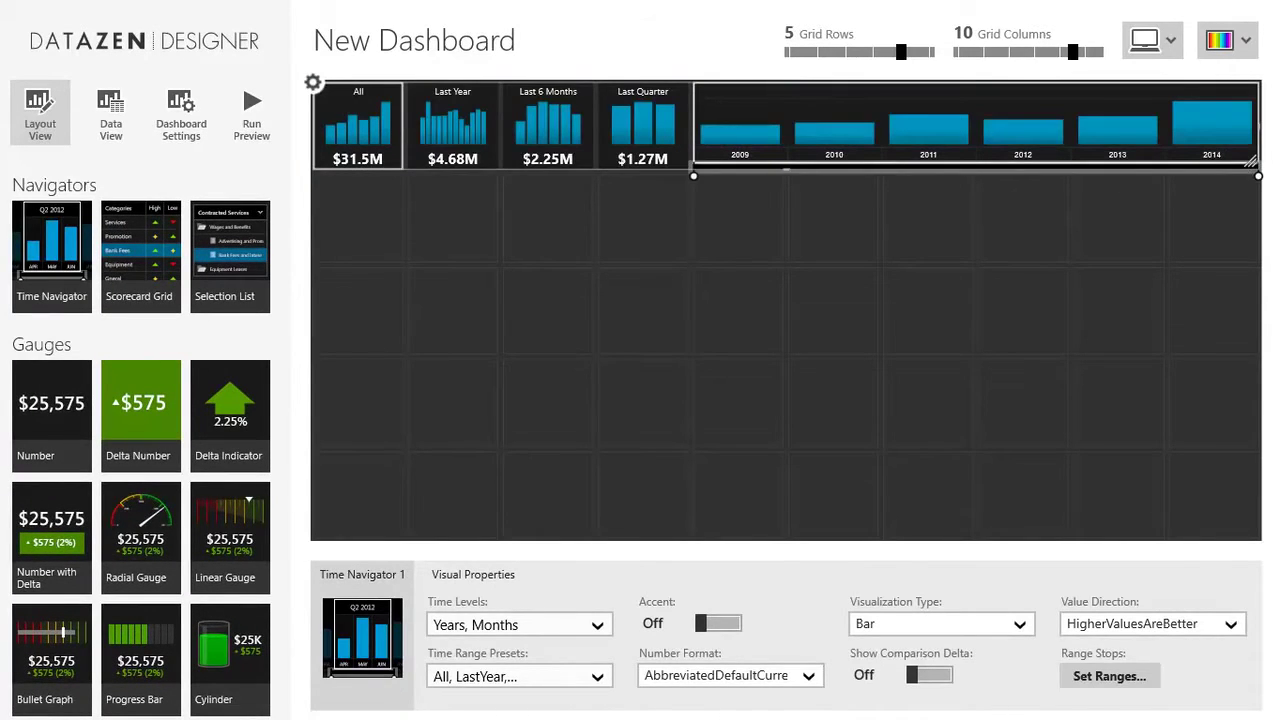
# Below the navigator, add a Radial Gauge four columns wide and four rows high, and a Comparison Time Chart filling the remaining cells
pyautogui.moveTo(140, 530); pyautogui.dragTo(680, 530)
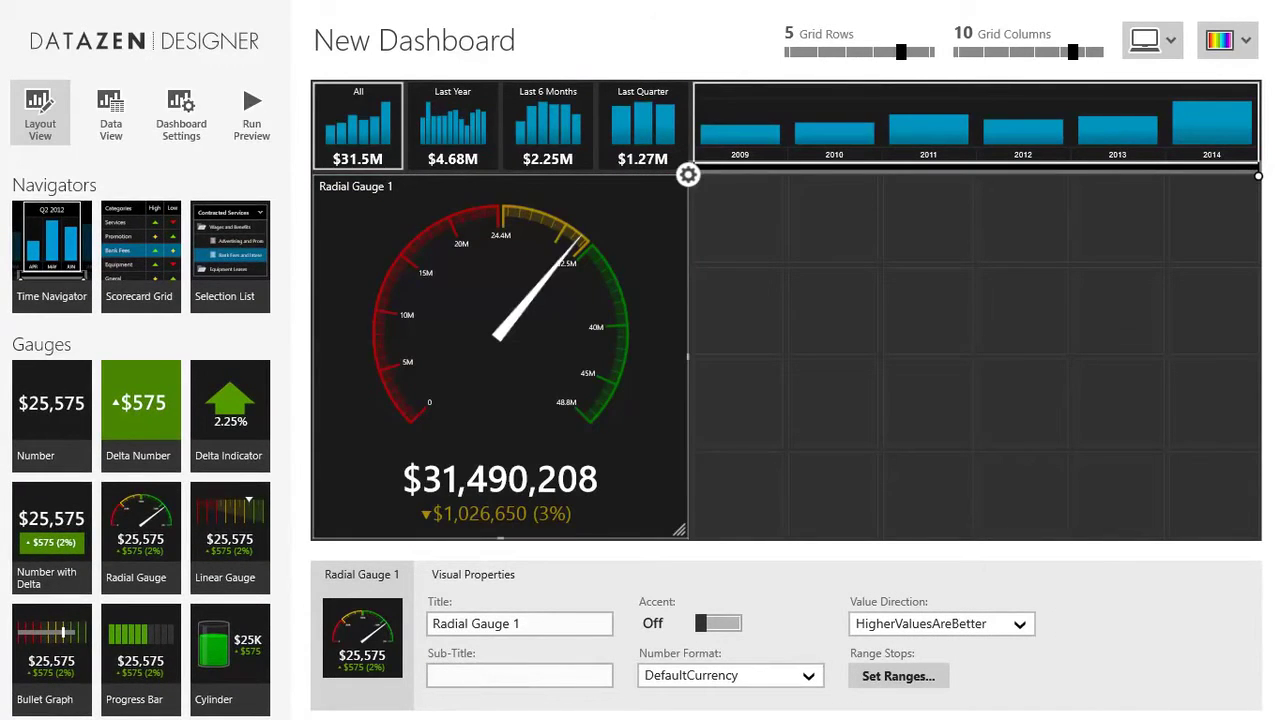
pyautogui.scroll(-8, 209, 243)
pyautogui.moveTo(70, 212); pyautogui.dragTo(1250, 532)
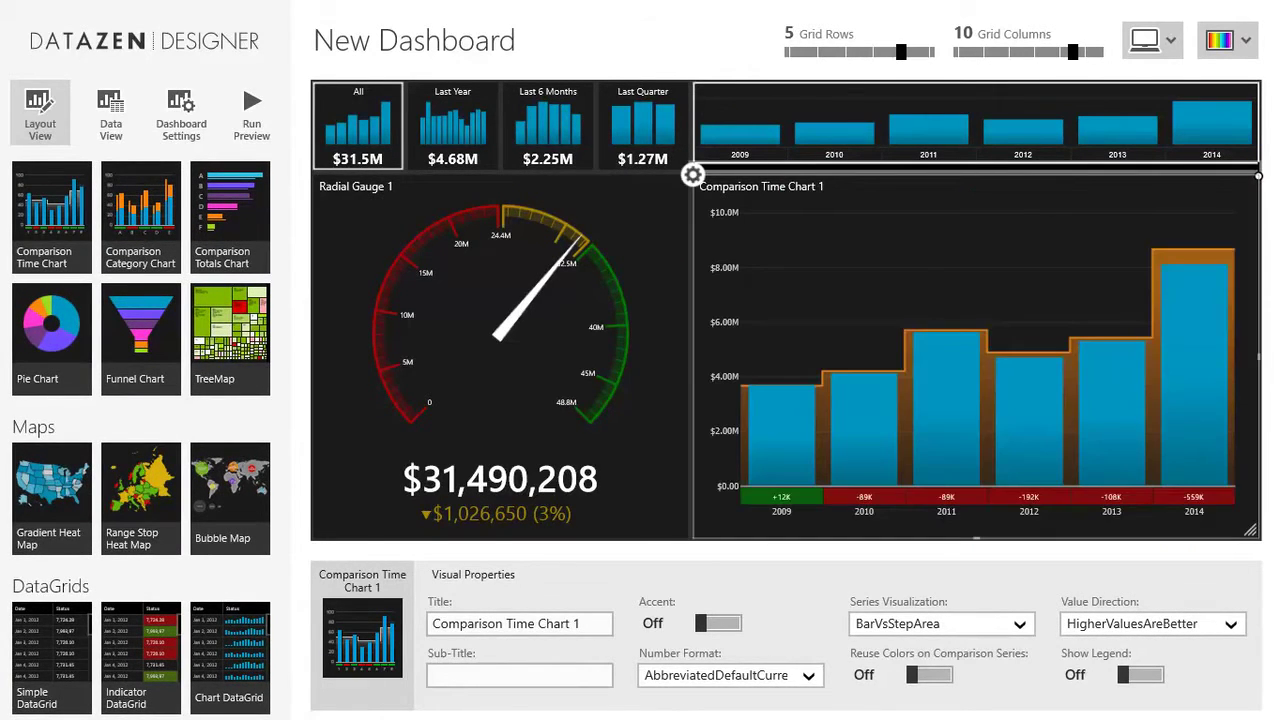
# Add the MonthlyTargets and DailySales worksheets to the dashboard data from the local Excel file Sales-vs-Targets.xlsx in Documents, Datazen, Data
pyautogui.click(110, 112)
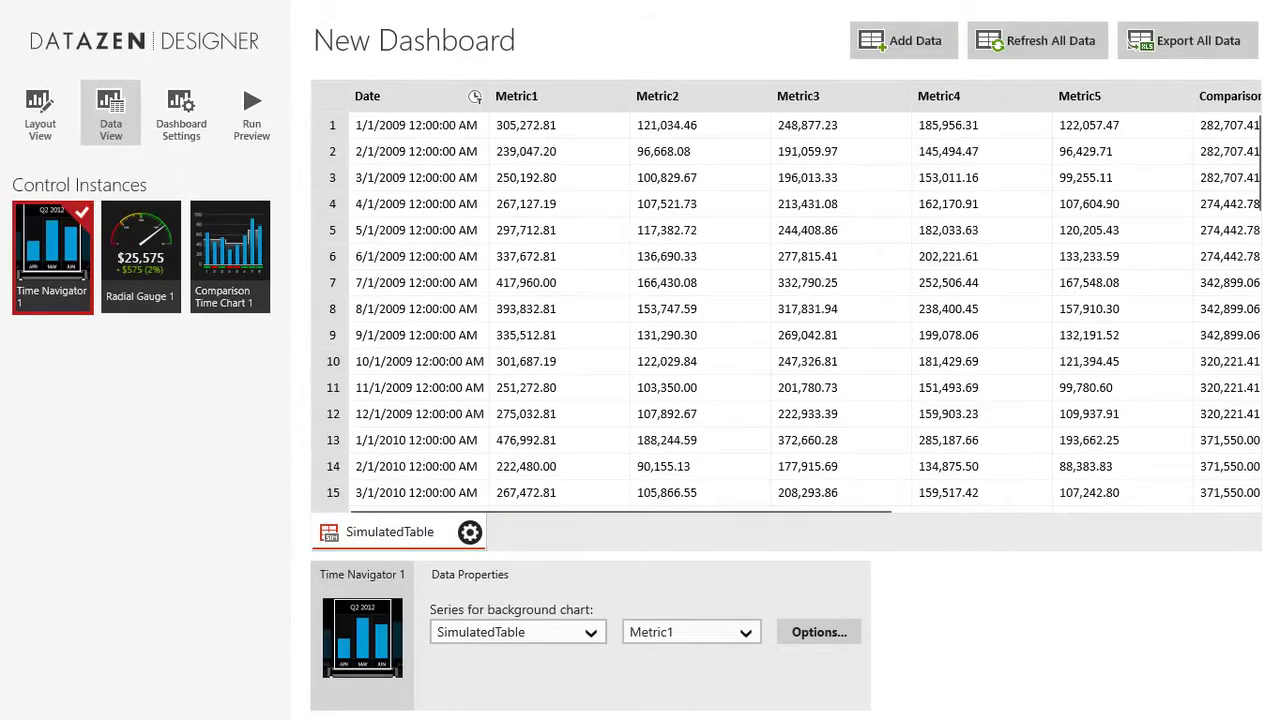
pyautogui.click(904, 41)
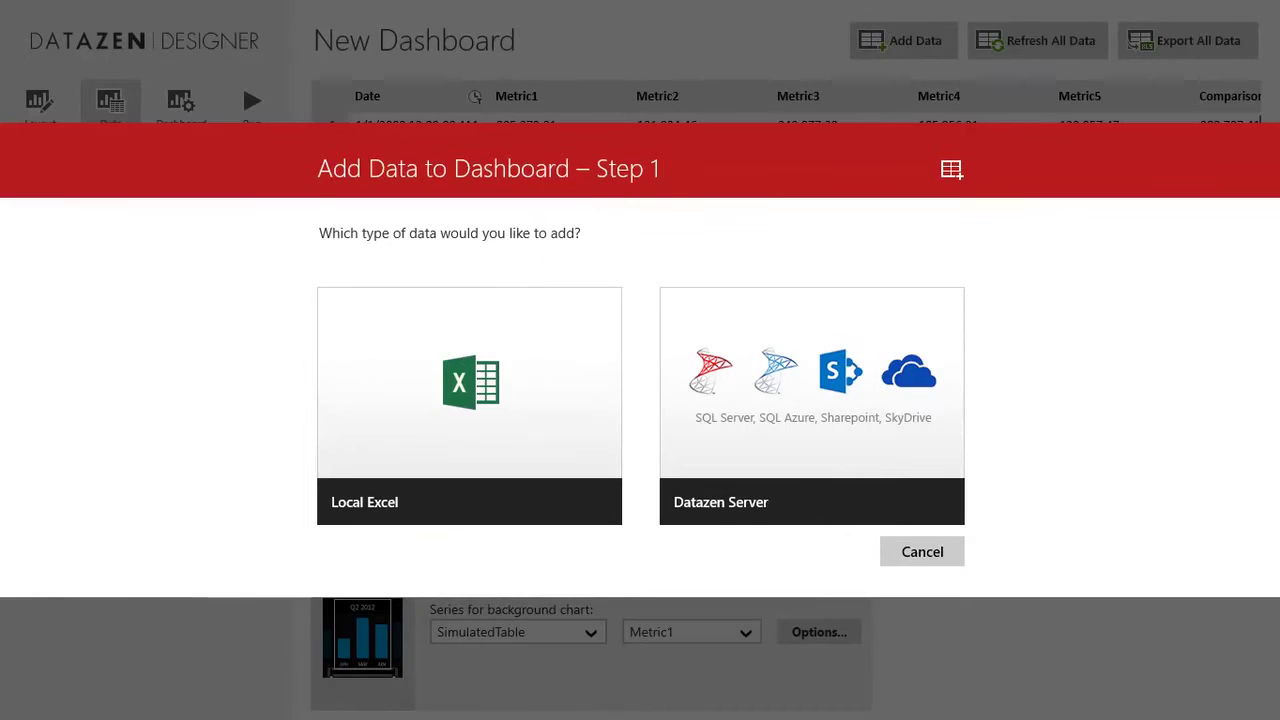
pyautogui.click(469, 405)
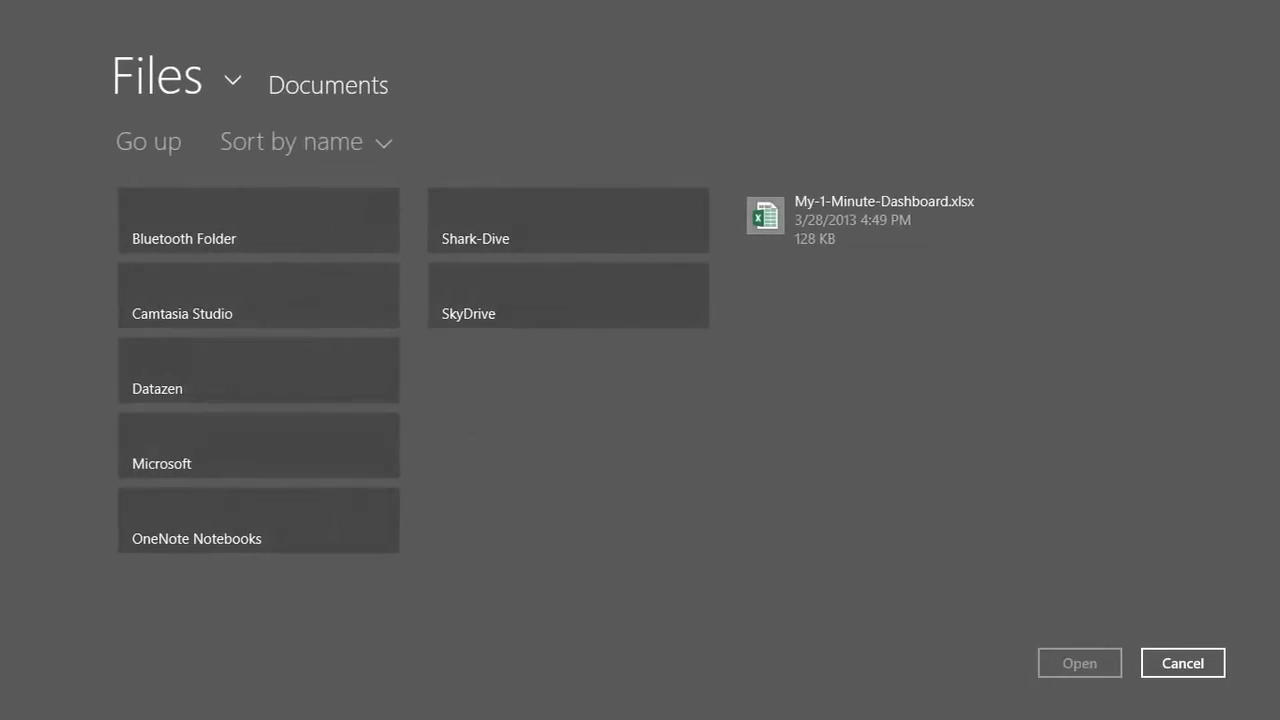
pyautogui.click(272, 370)
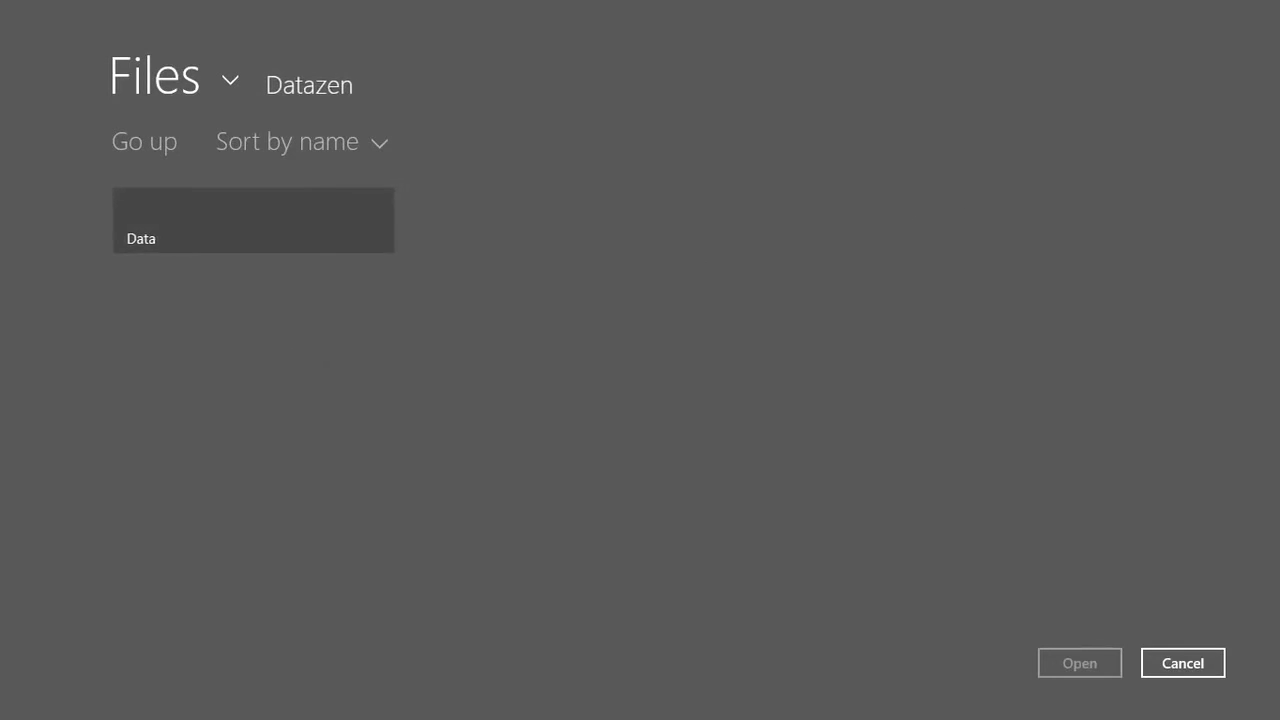
pyautogui.click(254, 221)
pyautogui.click(1094, 214)
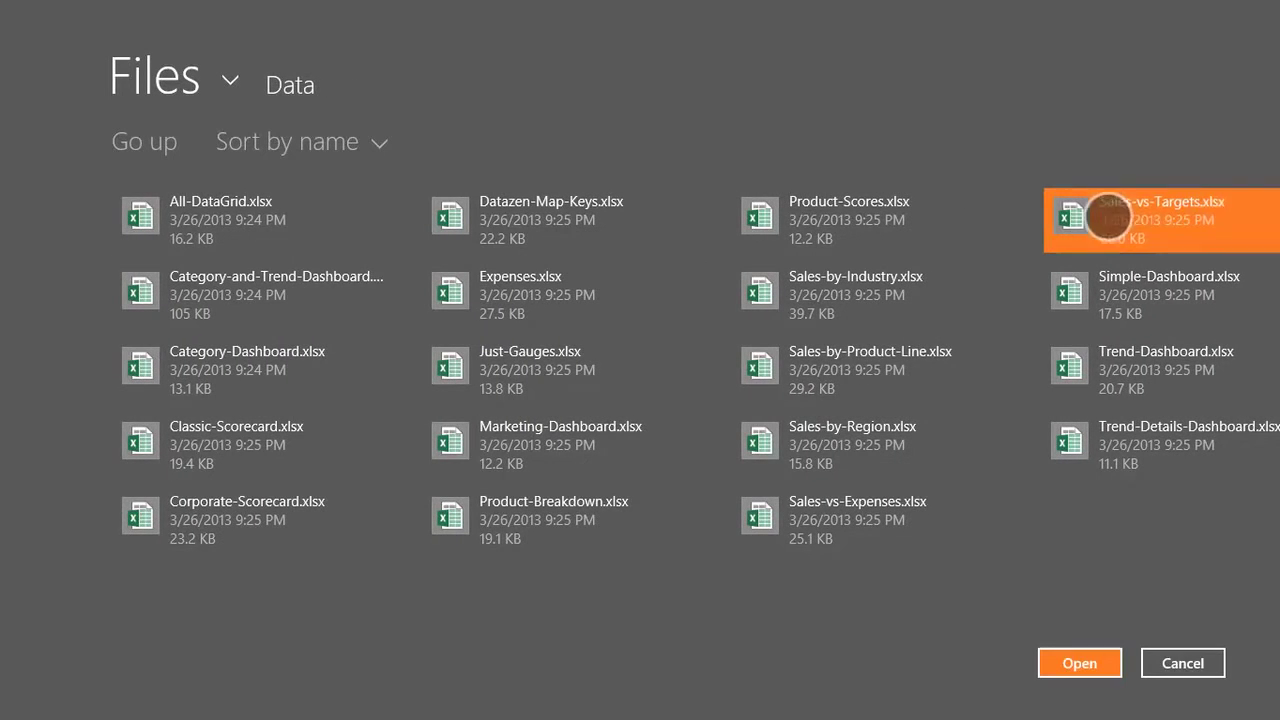
pyautogui.click(1080, 663)
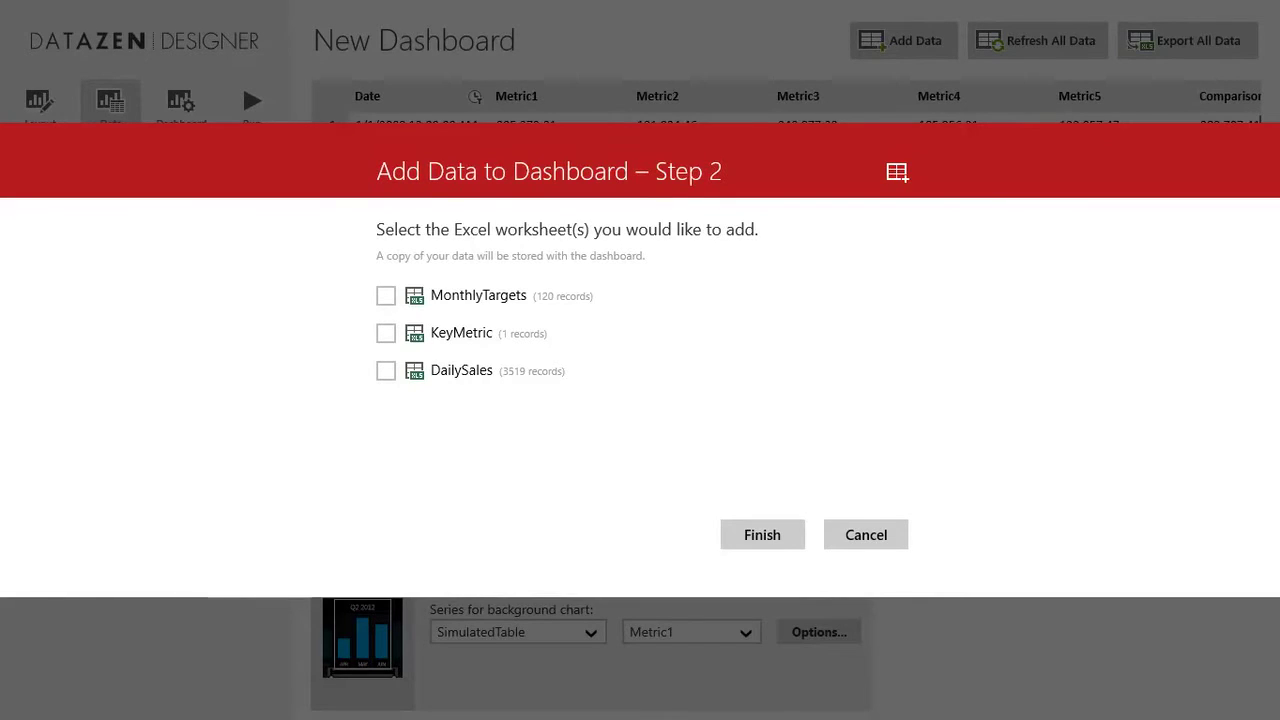
pyautogui.click(540, 301)
pyautogui.click(461, 371)
pyautogui.click(762, 534)
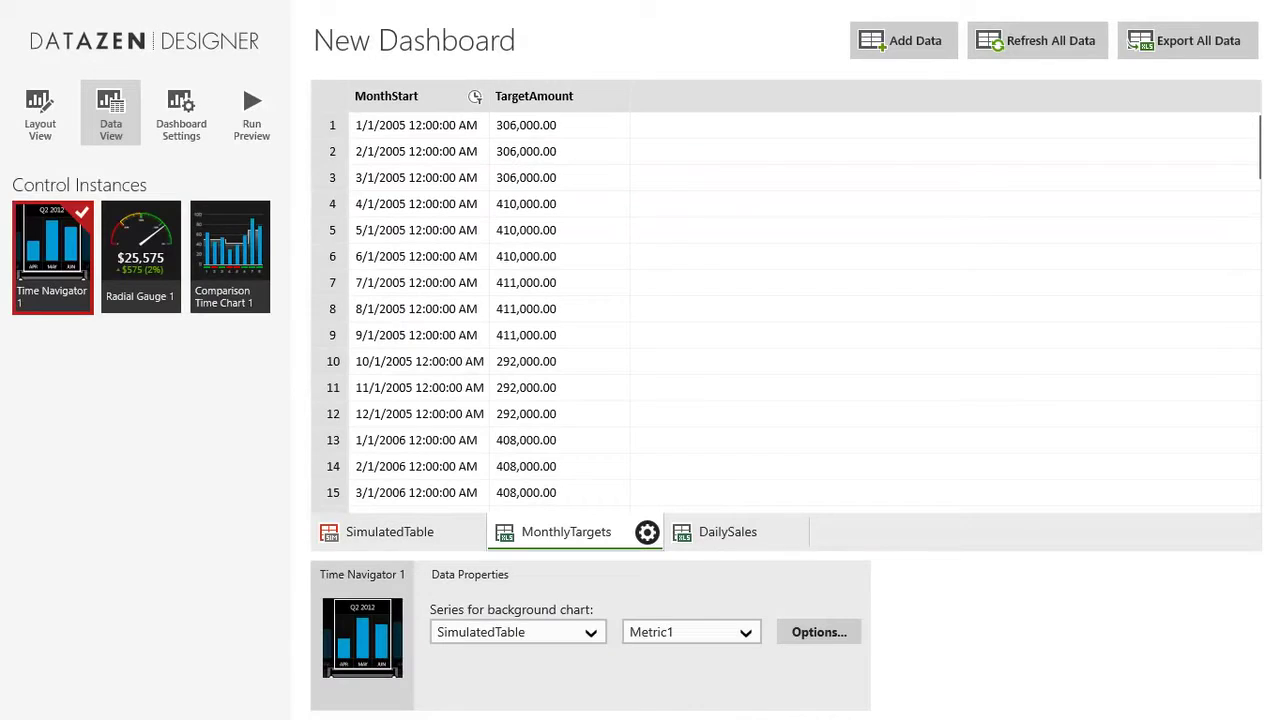
# Review the DailySales table and use its SalesAmount as the Time Navigator's background chart series
pyautogui.click(728, 531)
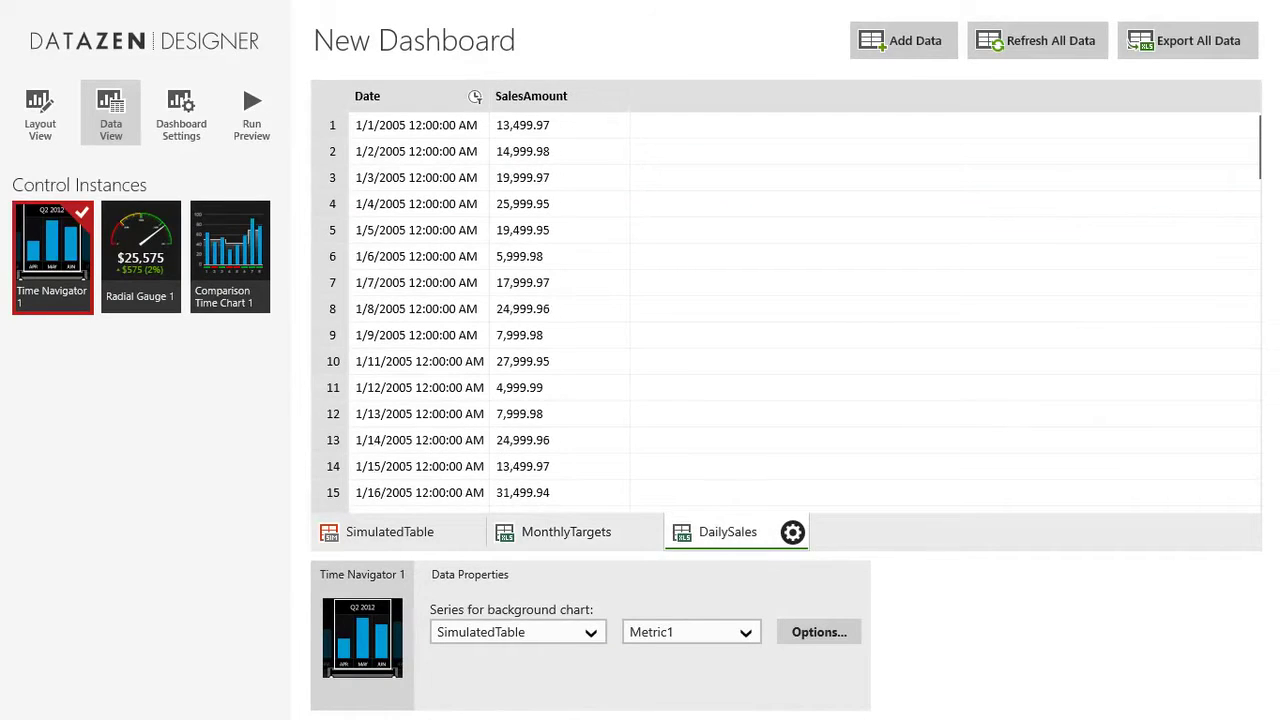
pyautogui.click(580, 630)
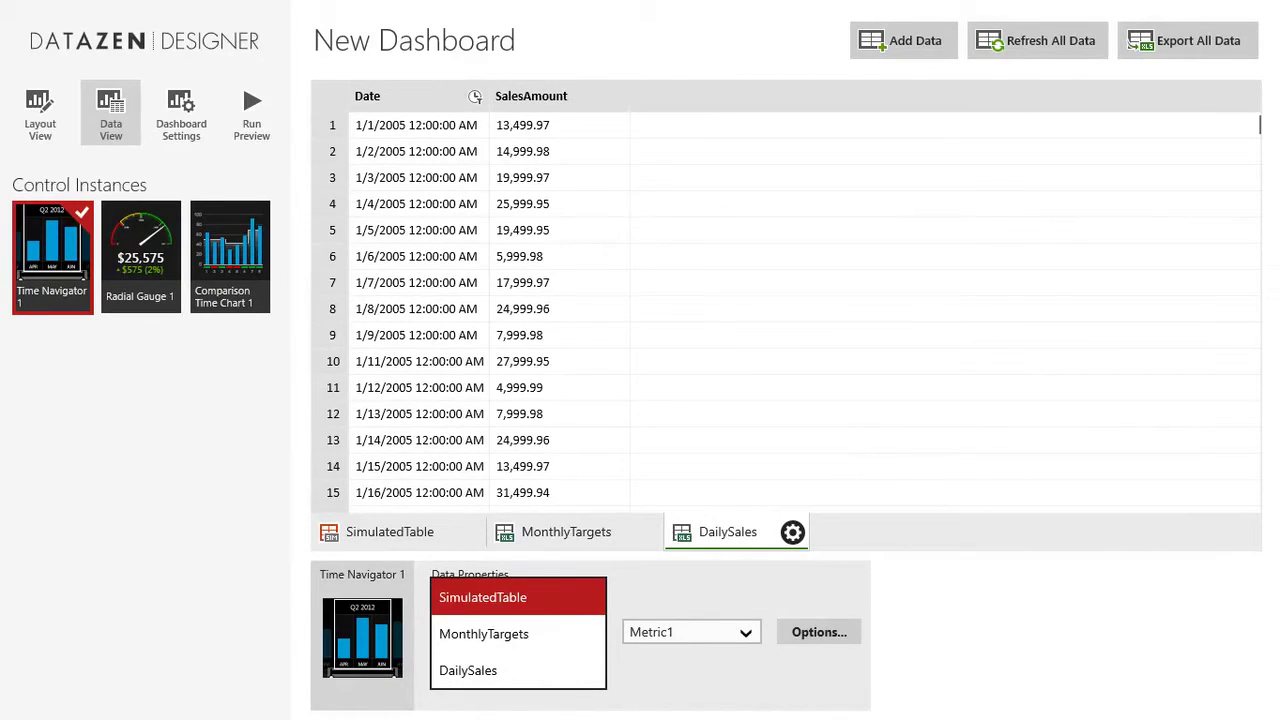
pyautogui.click(557, 669)
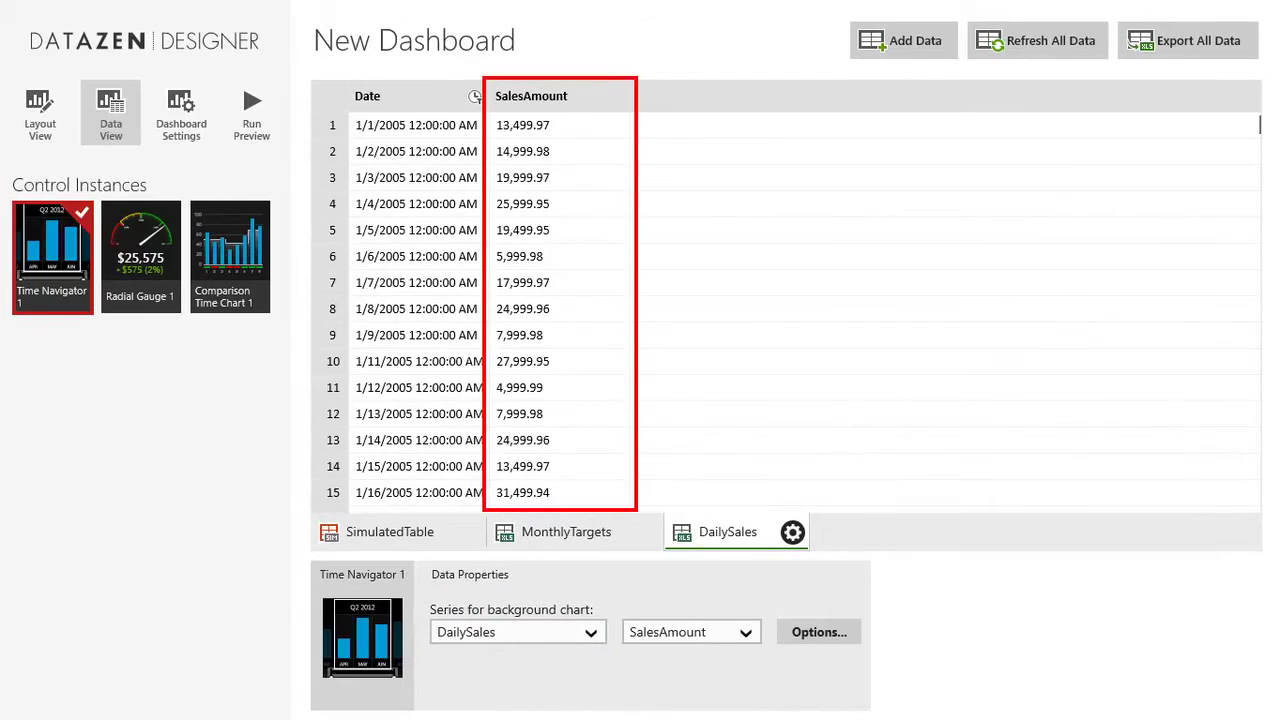
# Set the radial gauge's main value to SalesAmount from DailySales and its comparison value to TargetAmount from MonthlyTargets
pyautogui.click(140, 252)
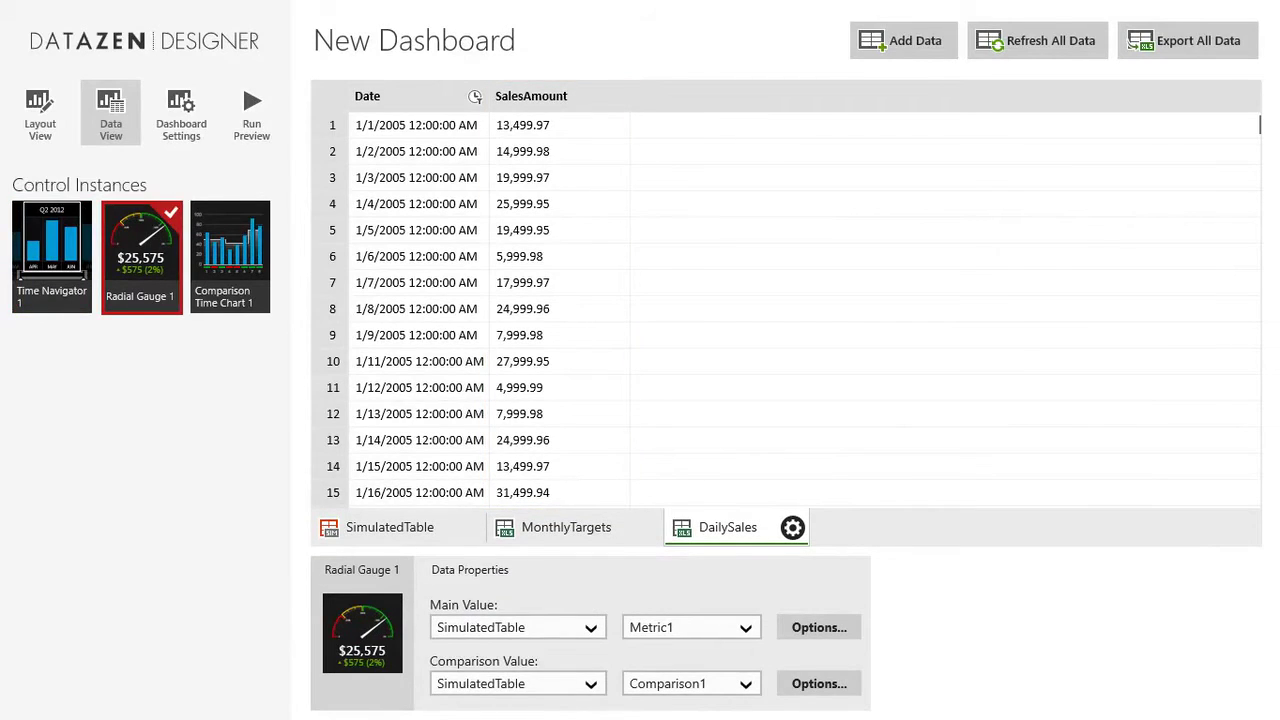
pyautogui.click(518, 628)
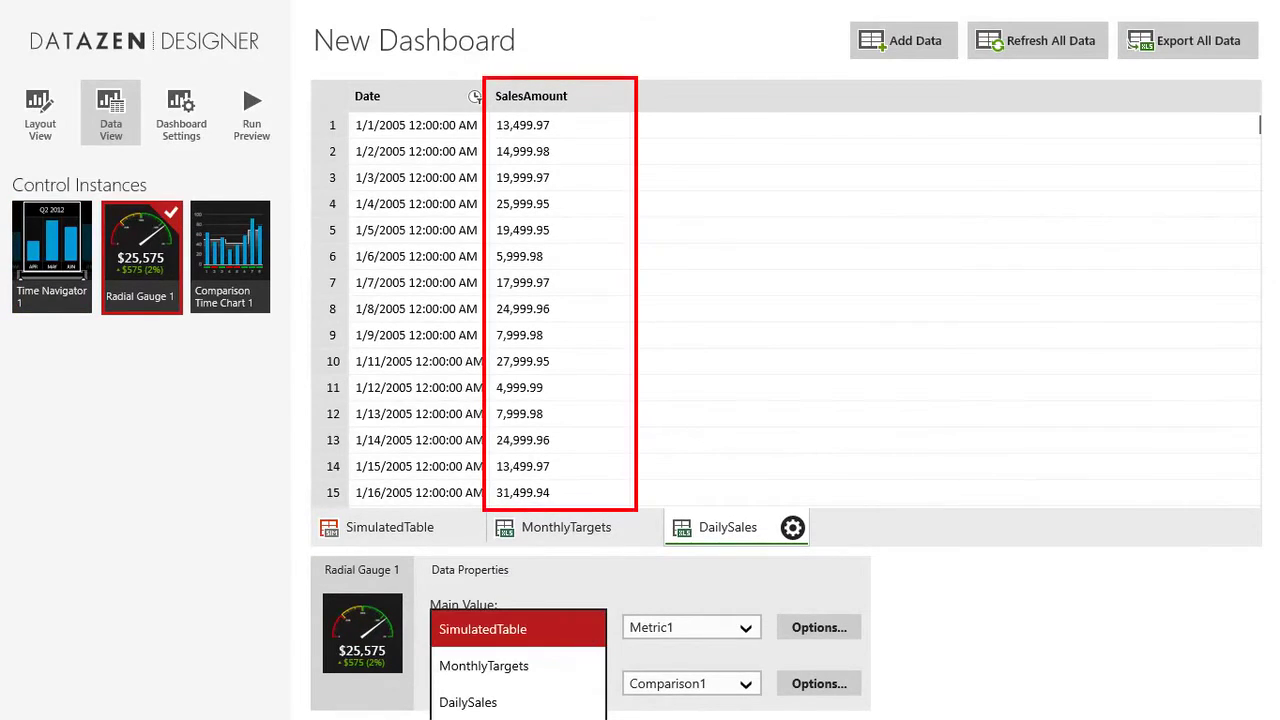
pyautogui.click(468, 702)
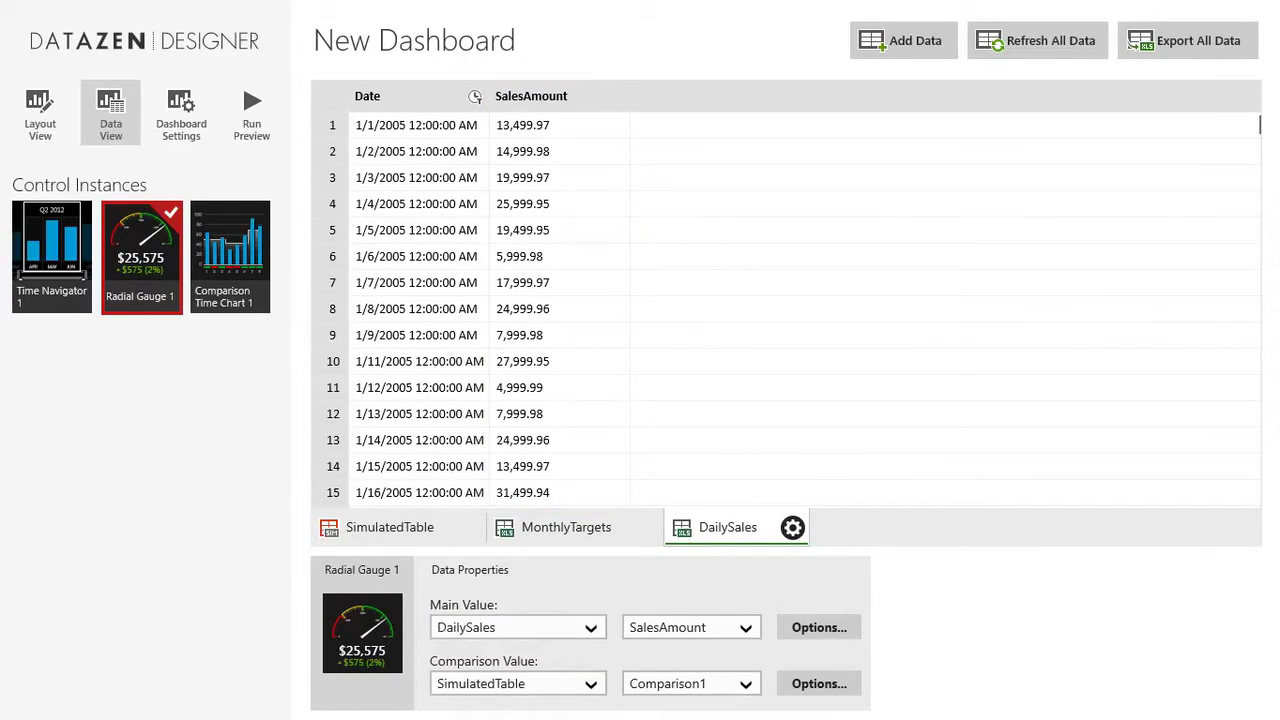
pyautogui.click(566, 527)
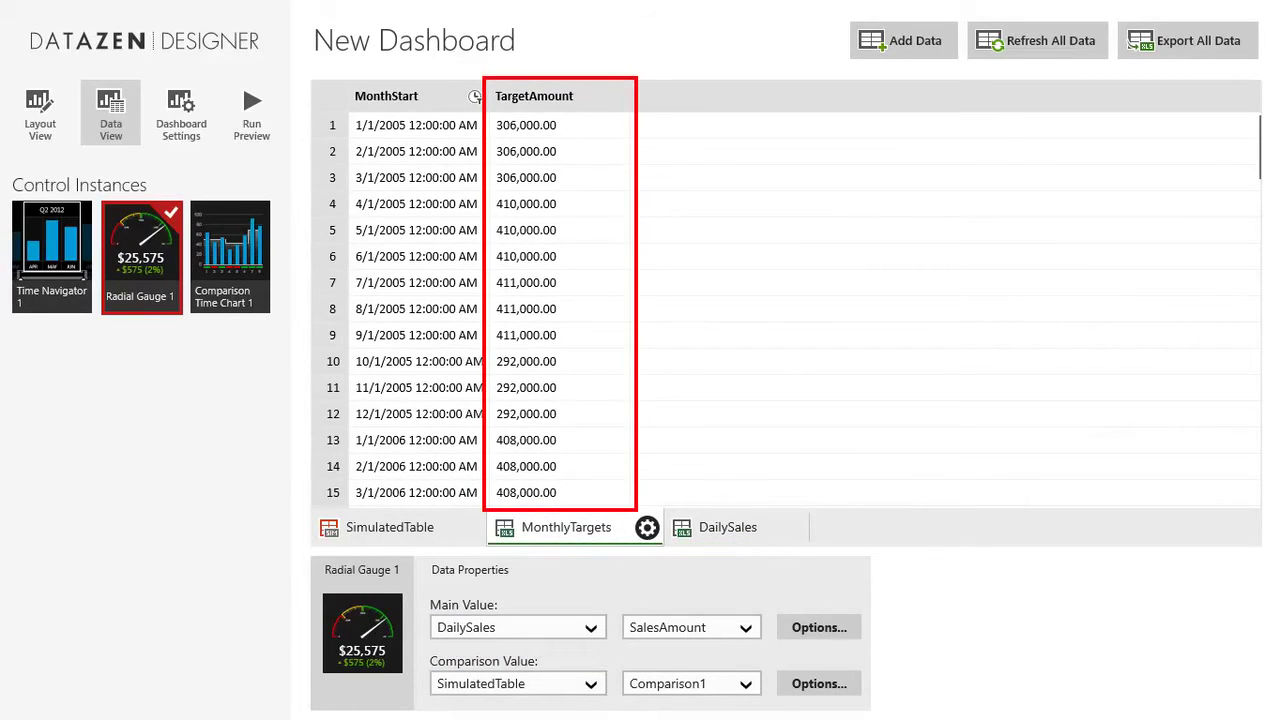
pyautogui.click(517, 683)
pyautogui.click(560, 649)
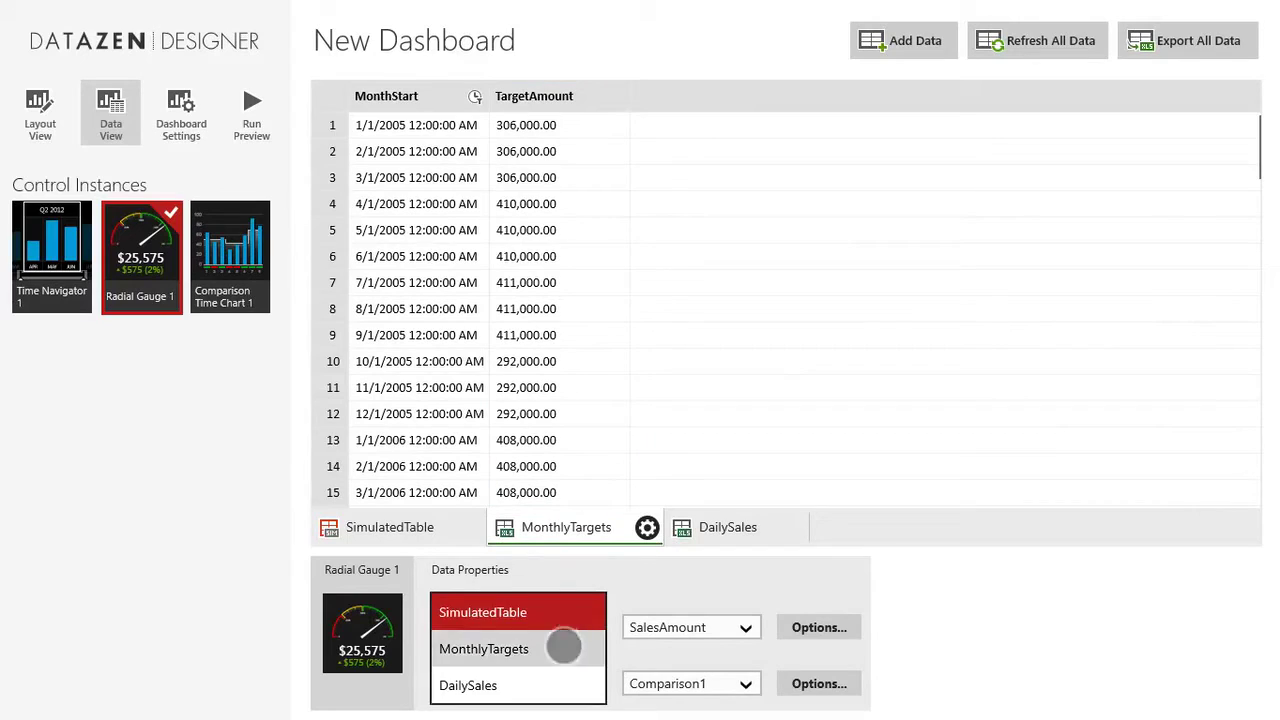
# Set the comparison time chart's main series to DailySales SalesAmount and its comparison series to MonthlyTargets TargetAmount
pyautogui.click(231, 257)
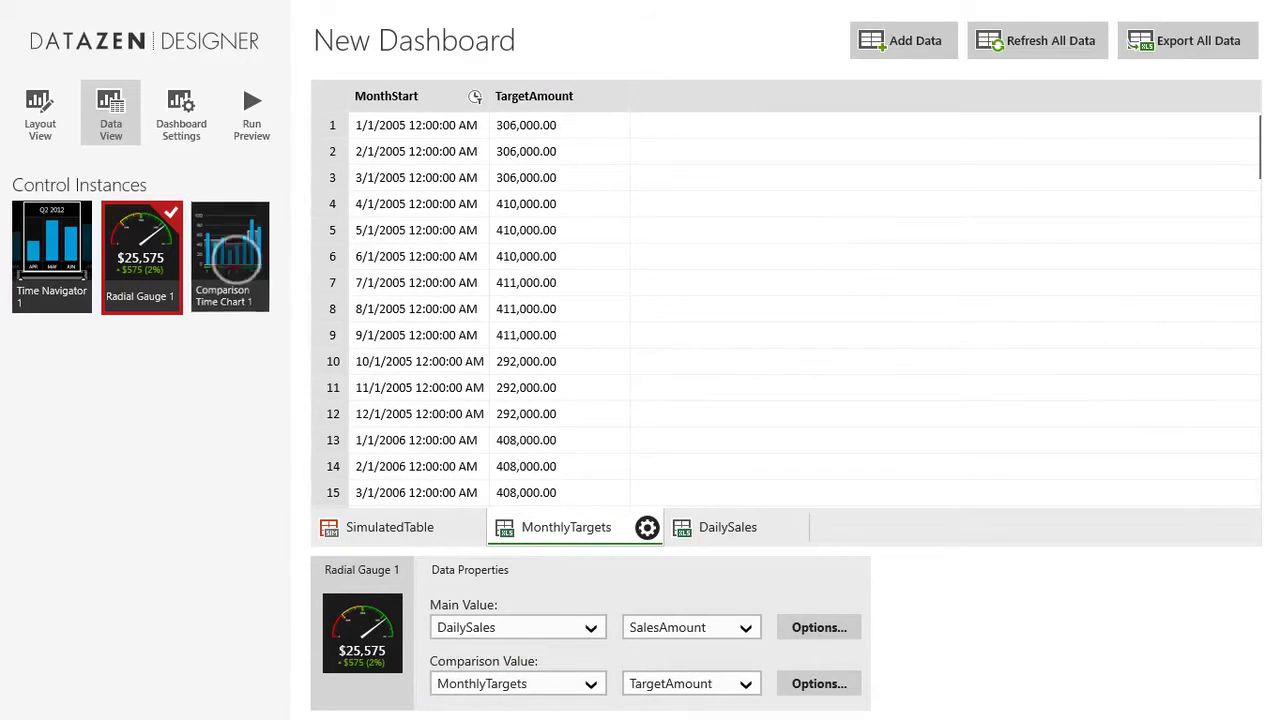
pyautogui.click(517, 627)
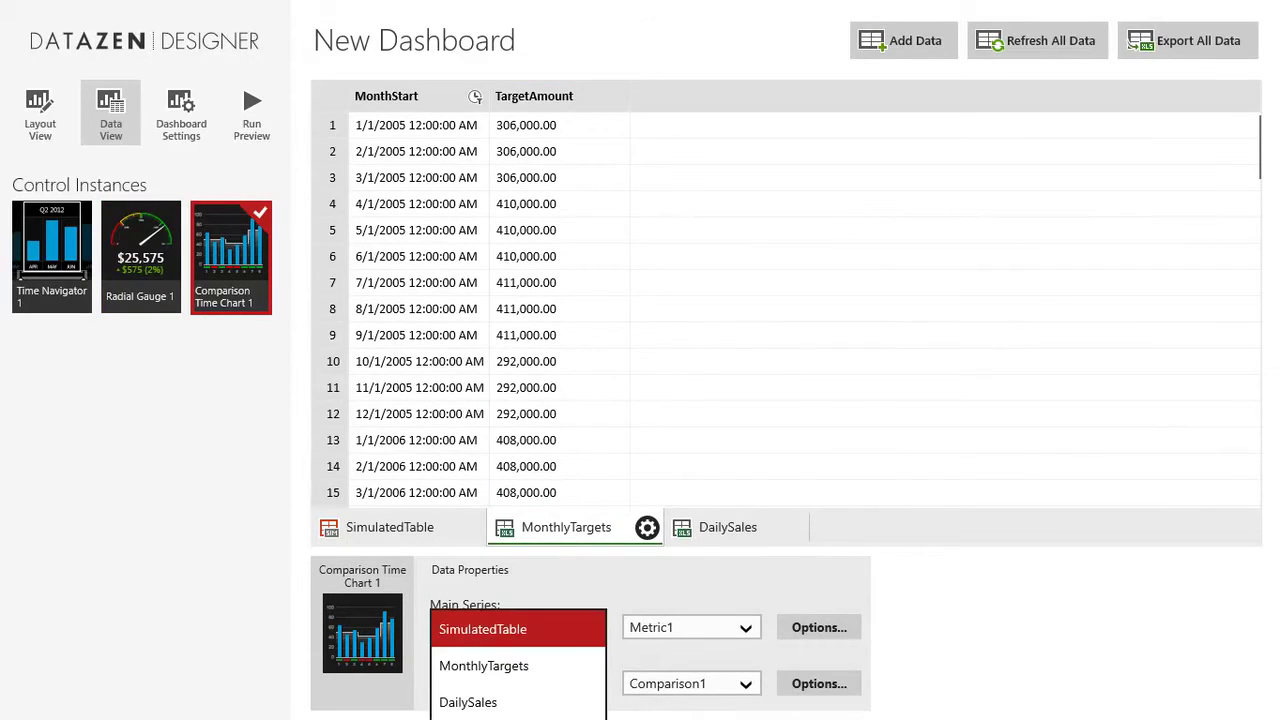
pyautogui.click(468, 702)
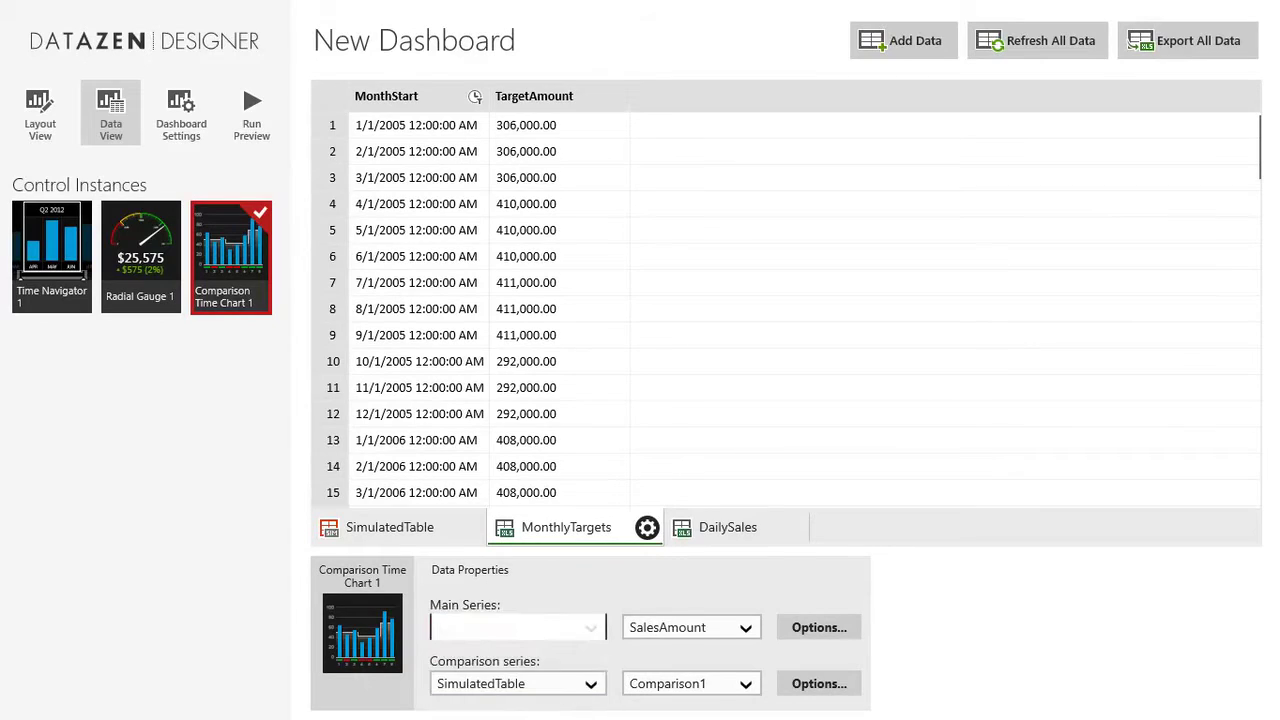
pyautogui.click(586, 680)
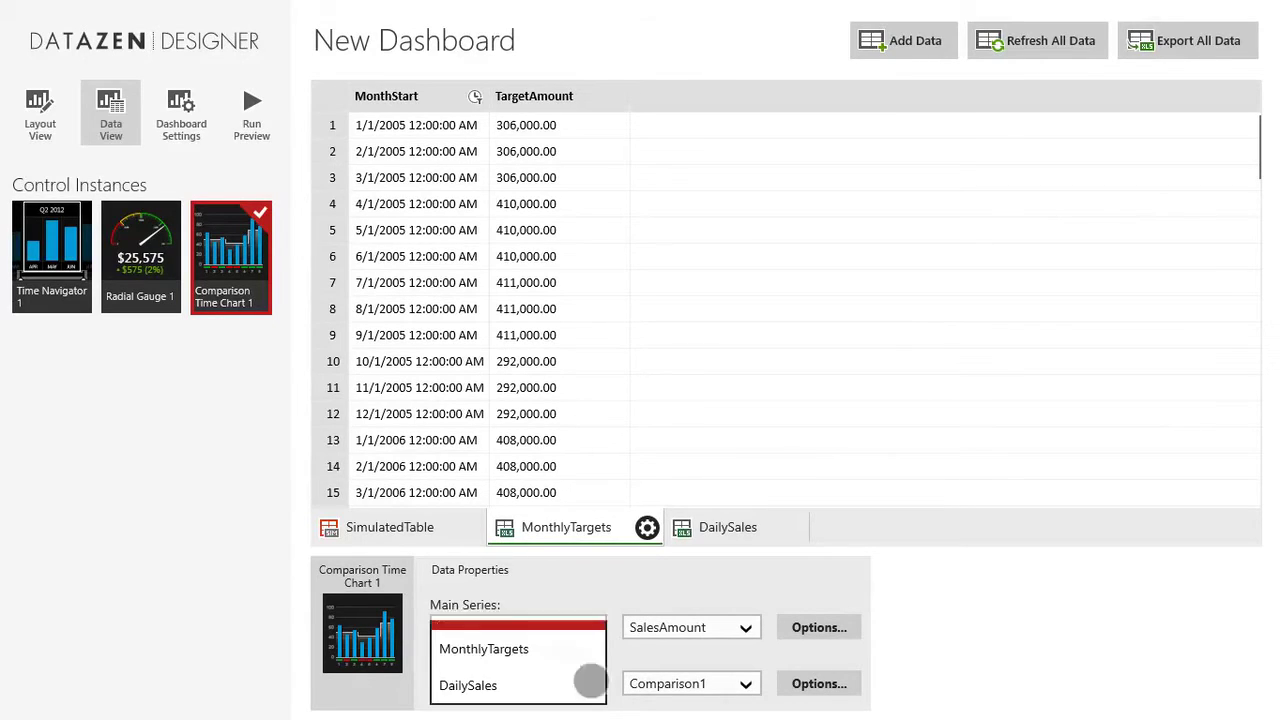
pyautogui.click(560, 649)
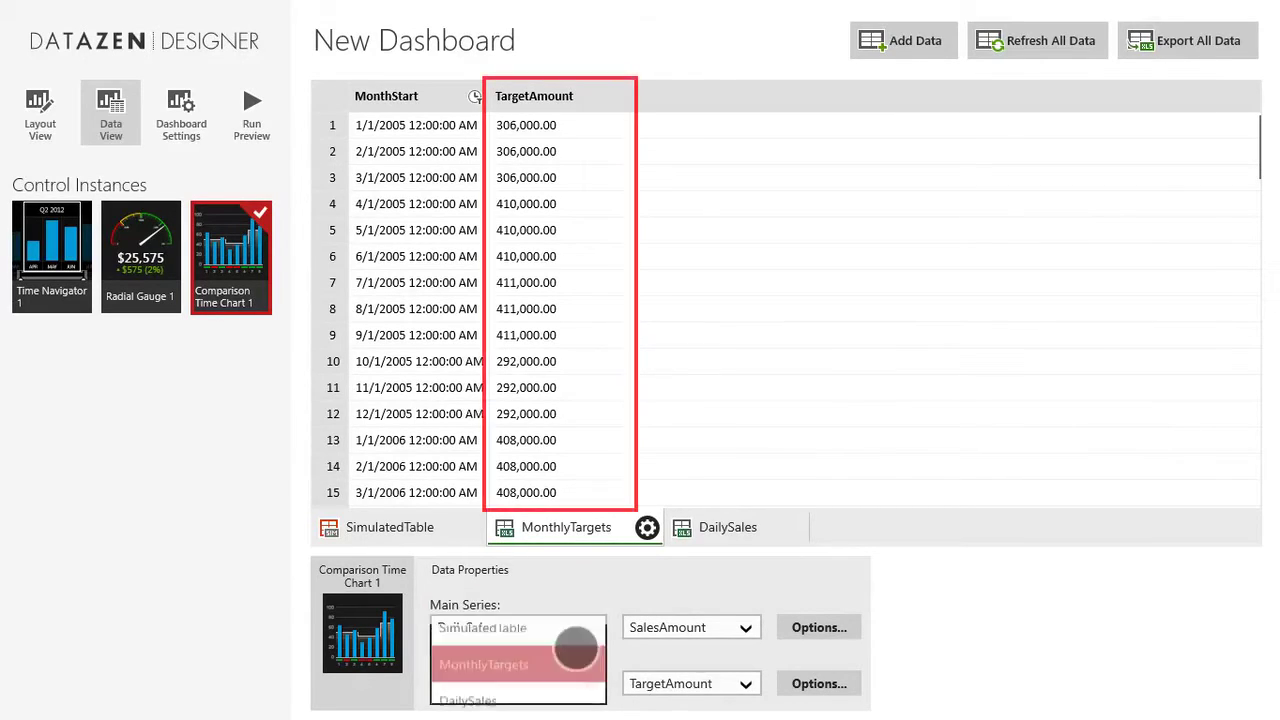
# Preview the dashboard filtered to 2007–2012, drill into the months of 2010, and return to the designer
pyautogui.click(252, 112)
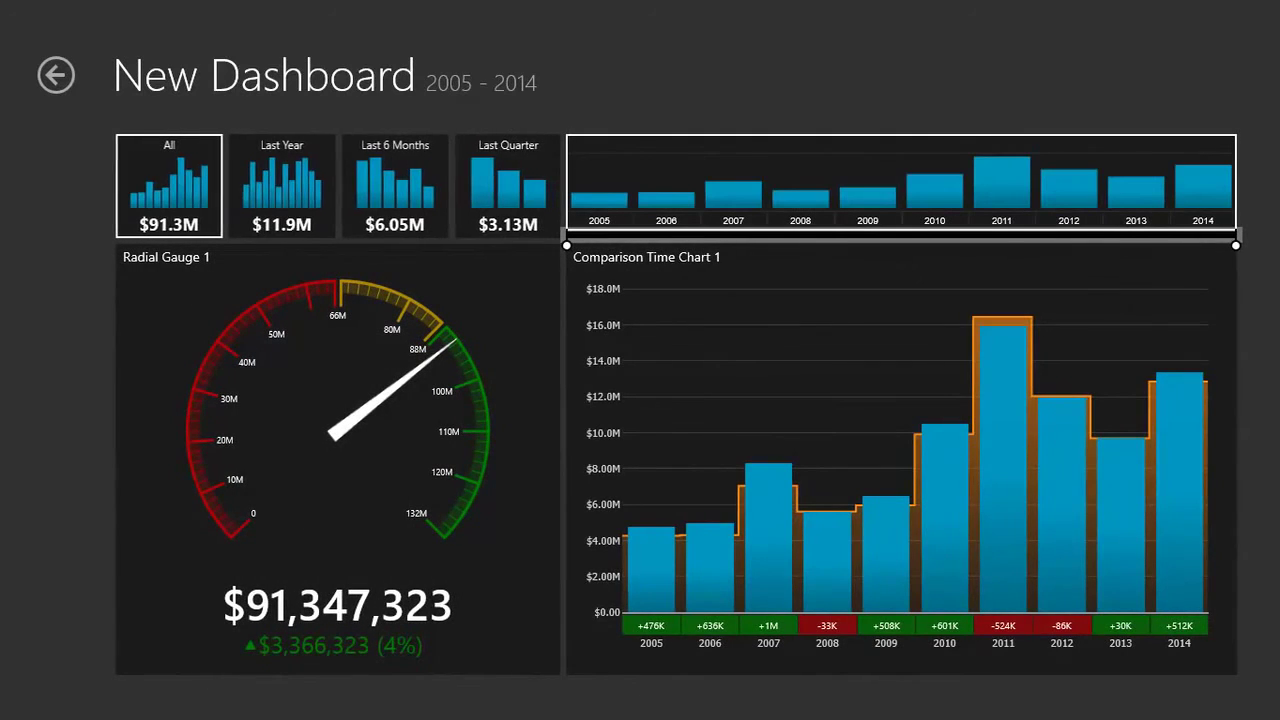
pyautogui.moveTo(703, 190); pyautogui.dragTo(1100, 189)
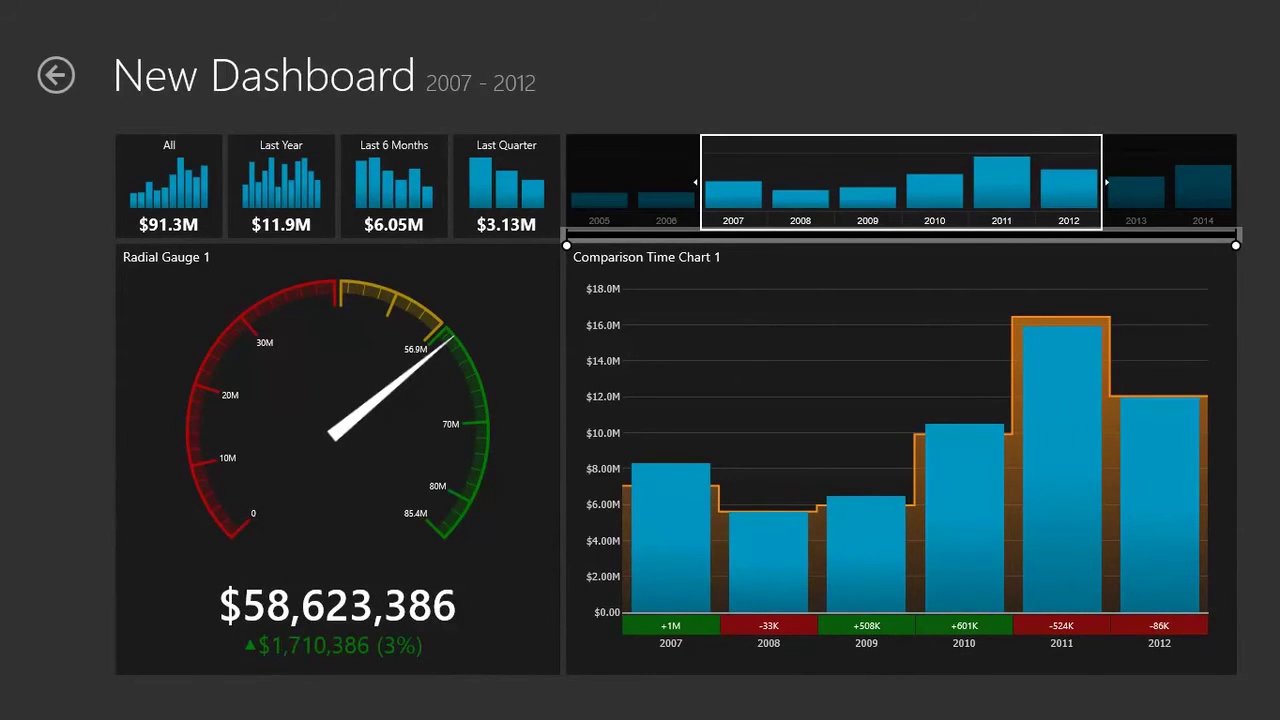
pyautogui.doubleClick(935, 190)
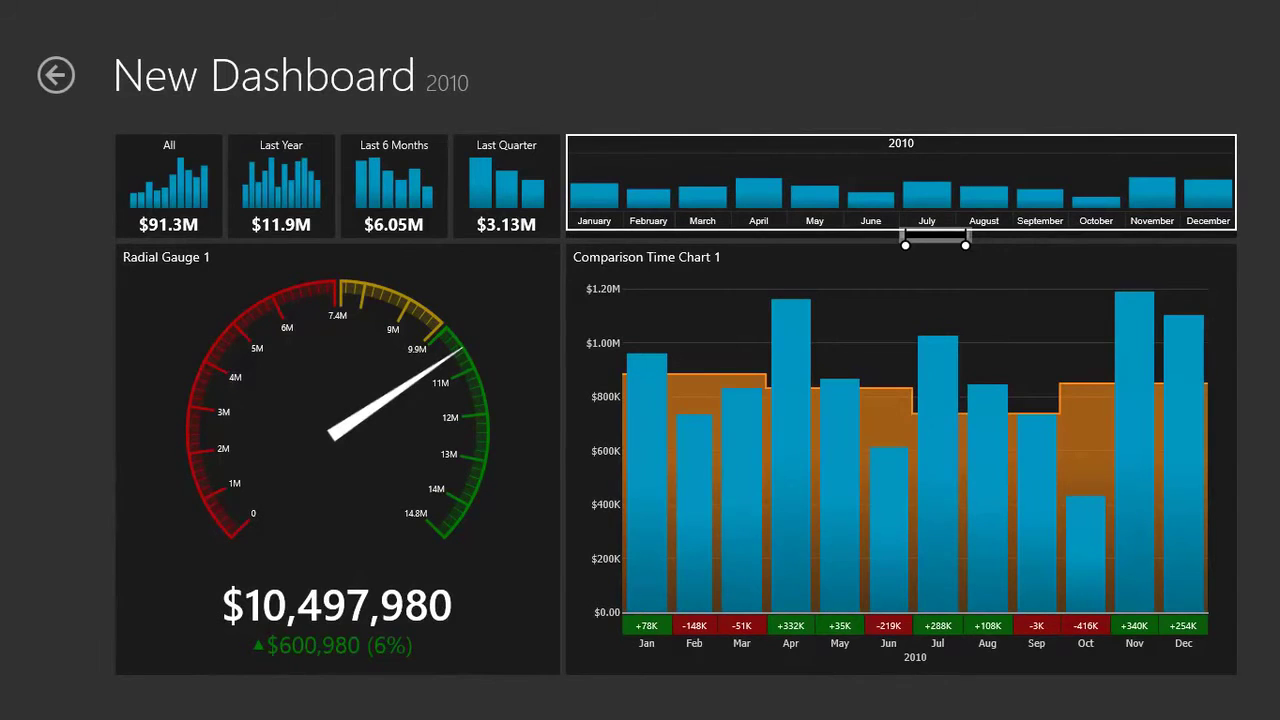
pyautogui.click(56, 75)
# Rename the dashboard to Excel Dashboard and save it locally as Excel-Dashboard.datazen
pyautogui.click(460, 40)
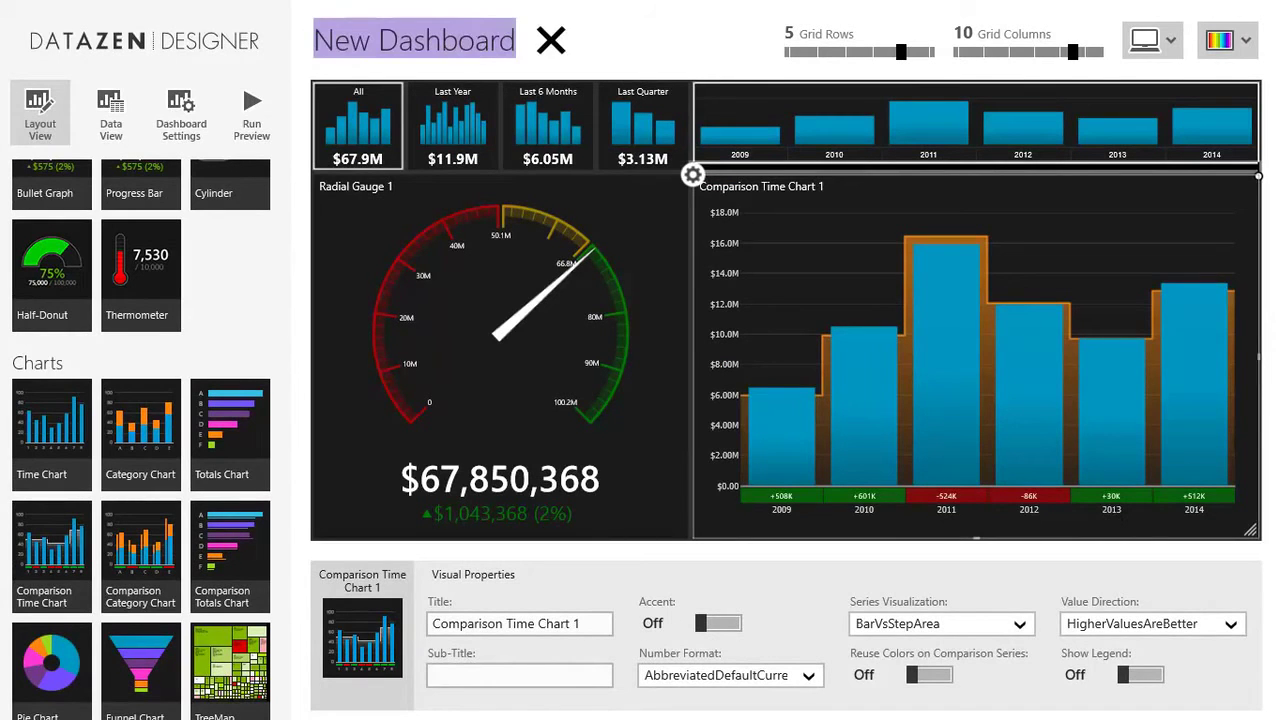
pyautogui.write('Excel Dashboard')
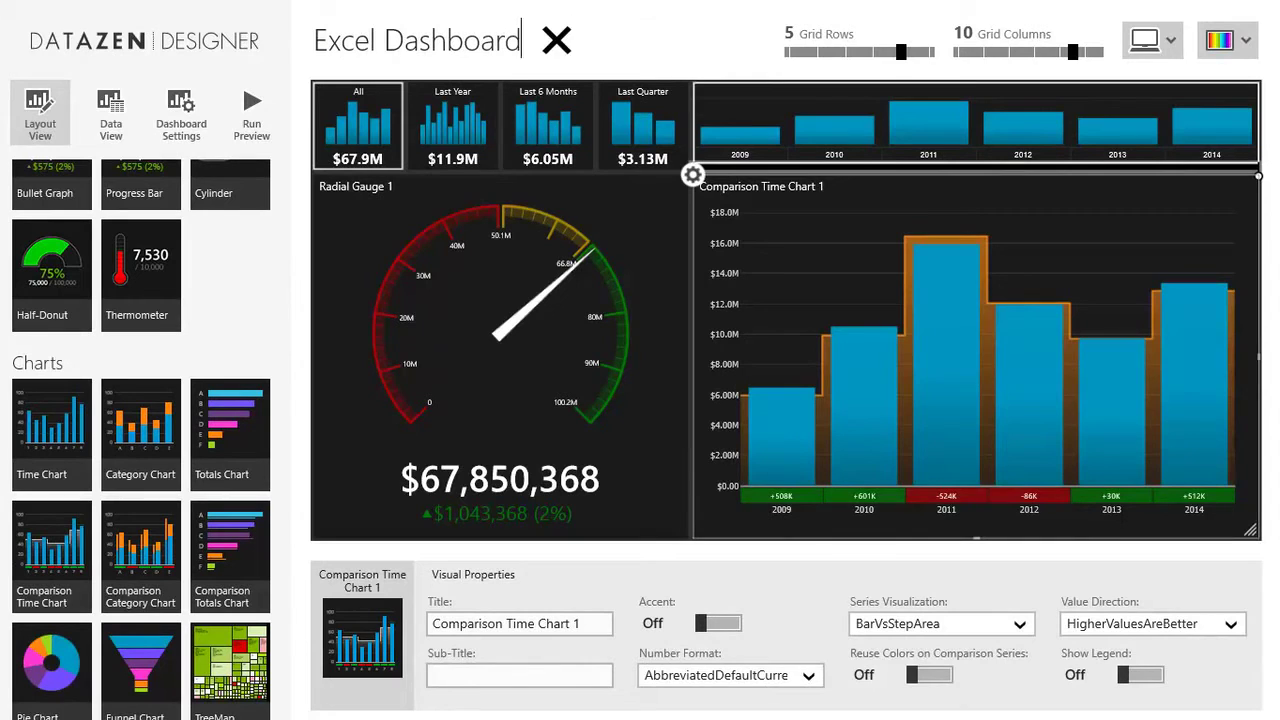
pyautogui.press('Return')
pyautogui.press('super+z')
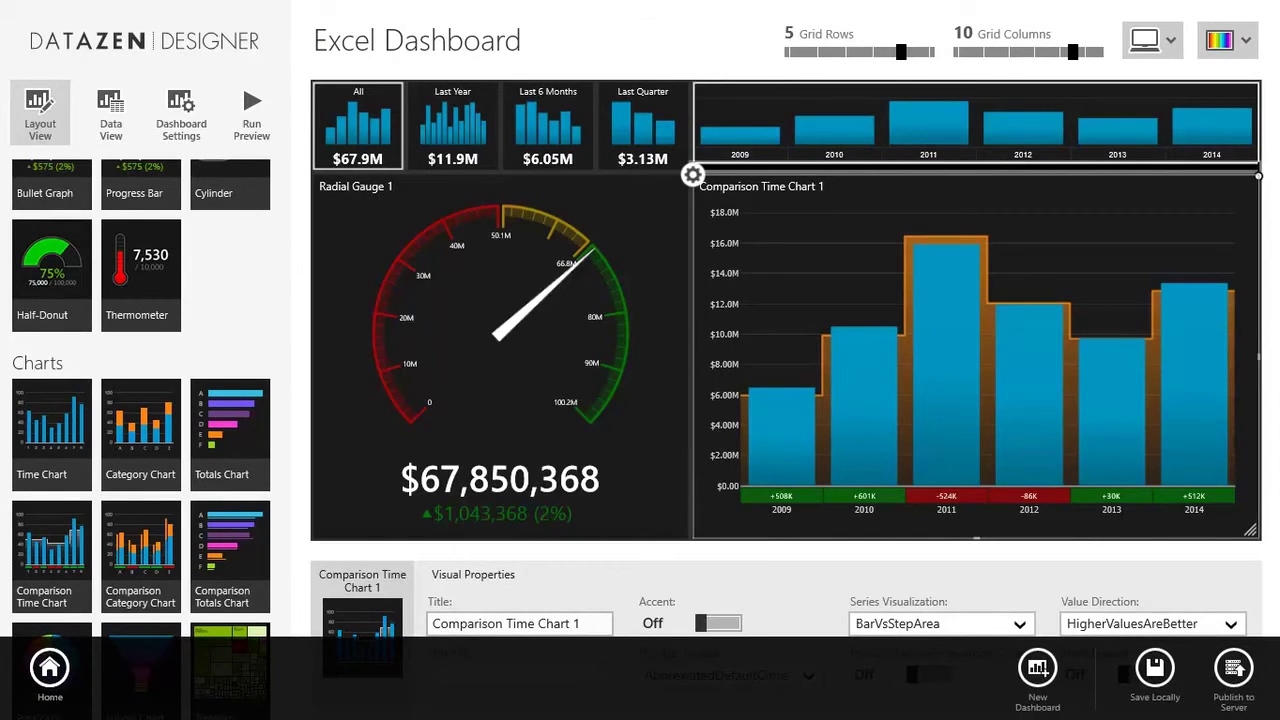
pyautogui.click(1154, 668)
pyautogui.click(651, 406)
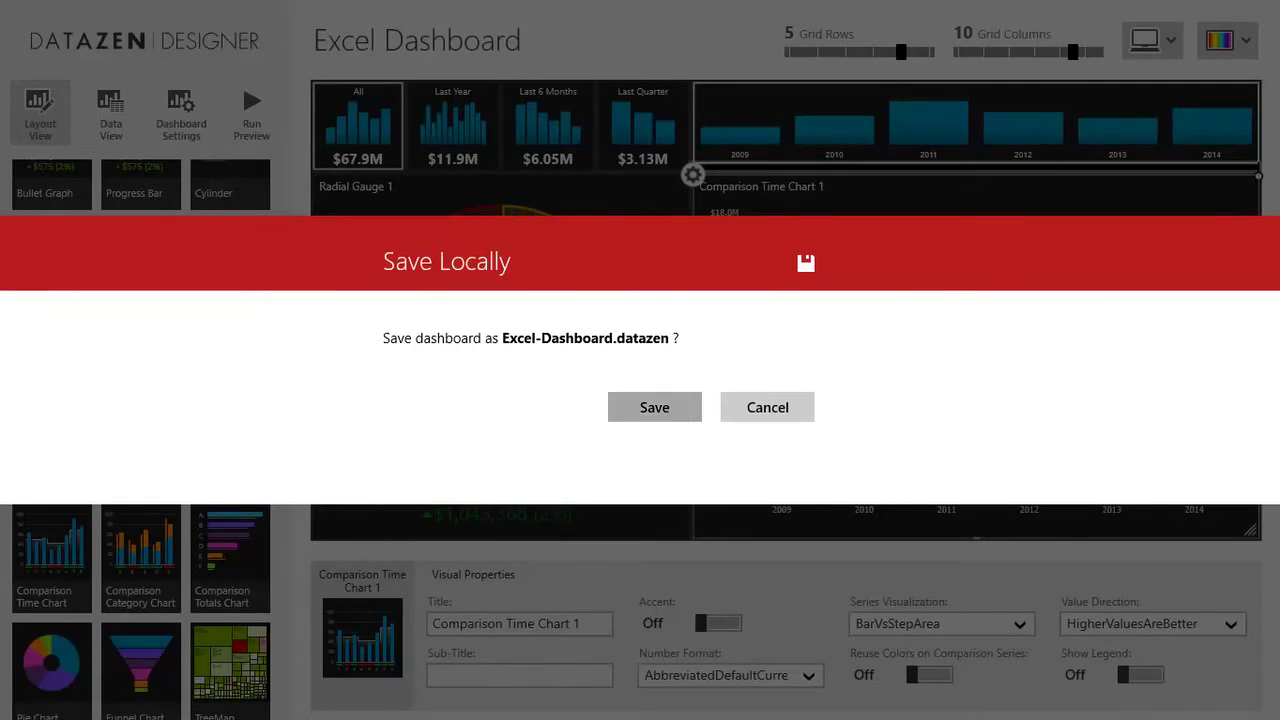
# Leave the saved Excel Dashboard for the home screen and create a new blank dashboard
pyautogui.press('super+z')
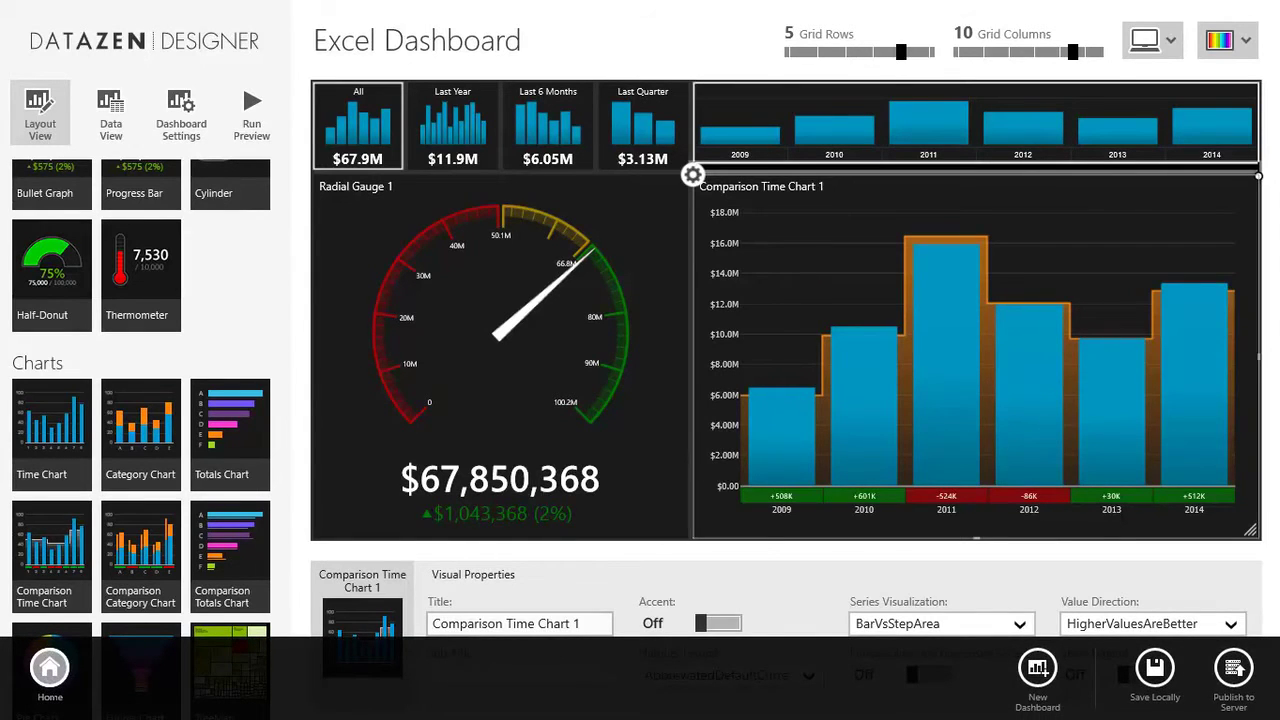
pyautogui.click(50, 668)
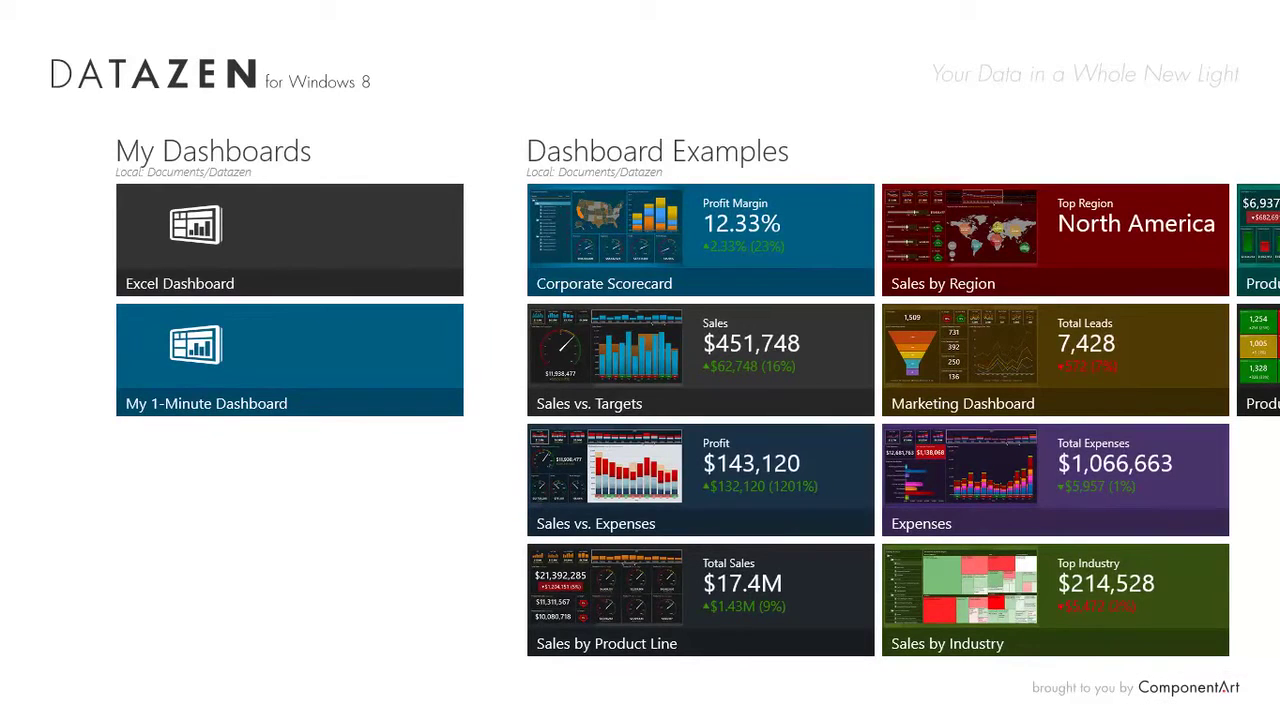
pyautogui.press('super+z')
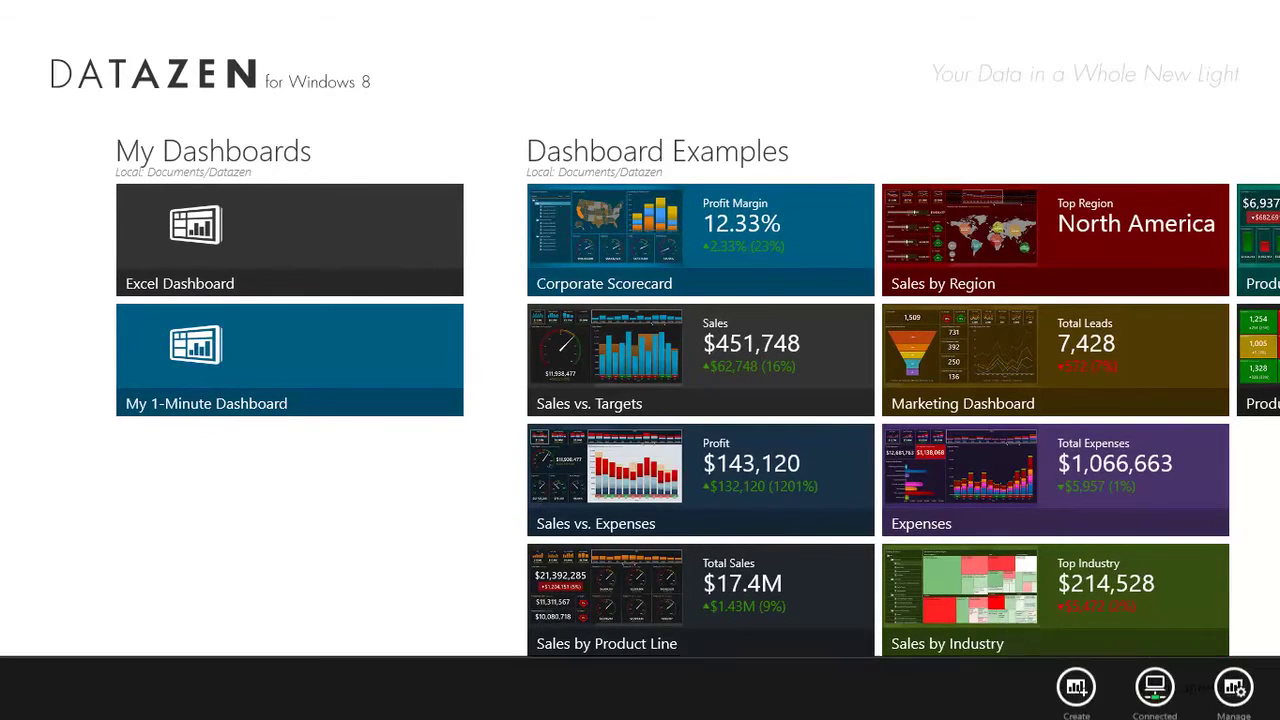
pyautogui.click(1076, 668)
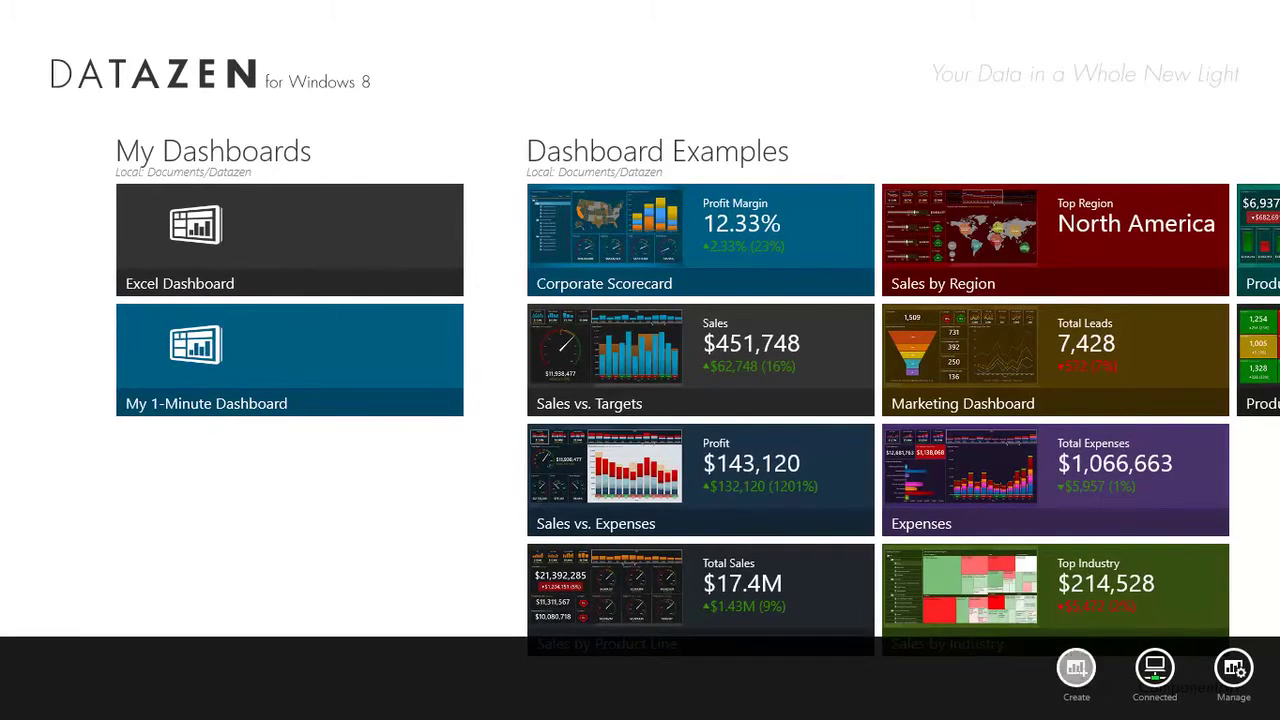
pyautogui.click(514, 343)
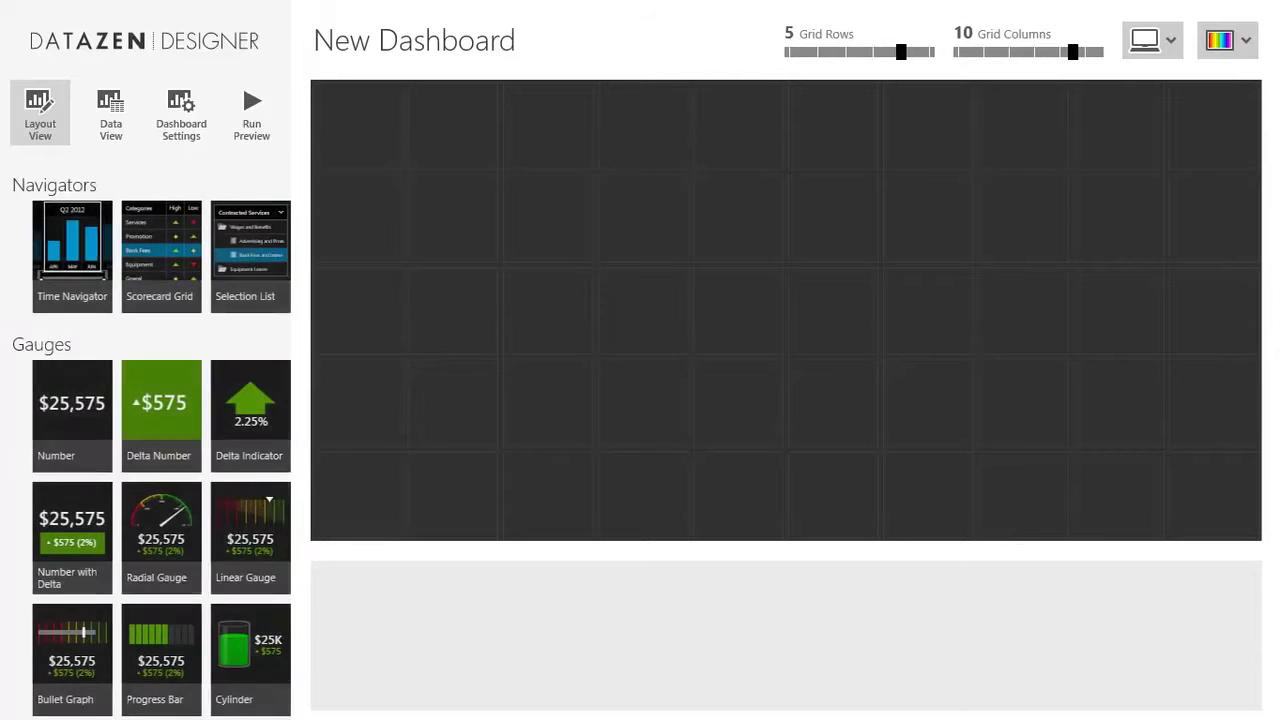
# Add the Regional Sales by Industry table to the dashboard from the Datazen Server's Sql Datazen DemoDb source
pyautogui.click(111, 113)
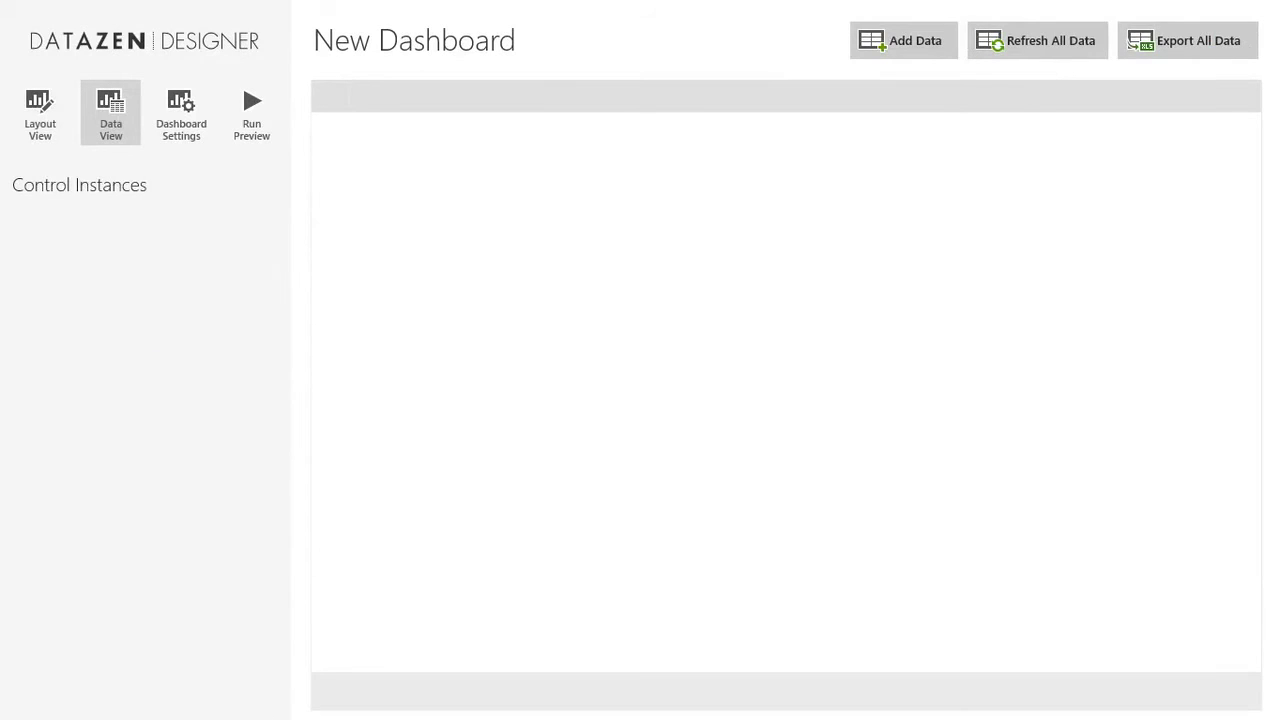
pyautogui.click(904, 41)
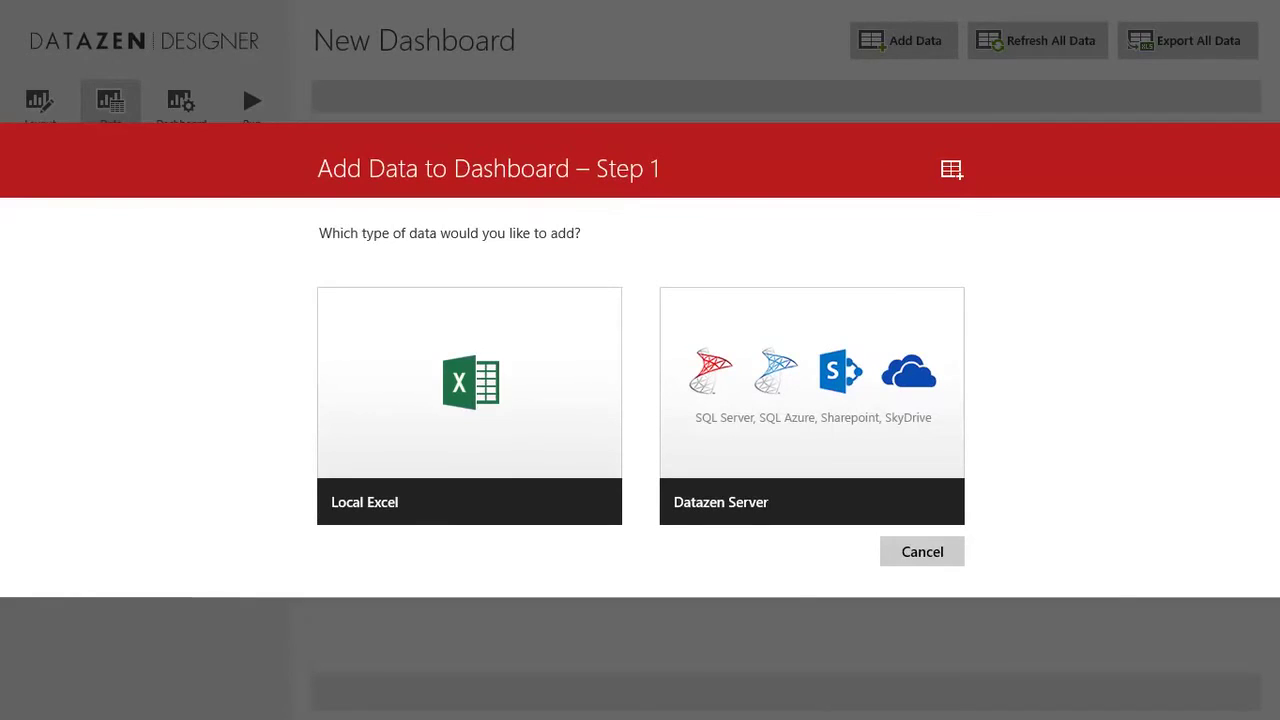
pyautogui.click(811, 414)
pyautogui.click(293, 168)
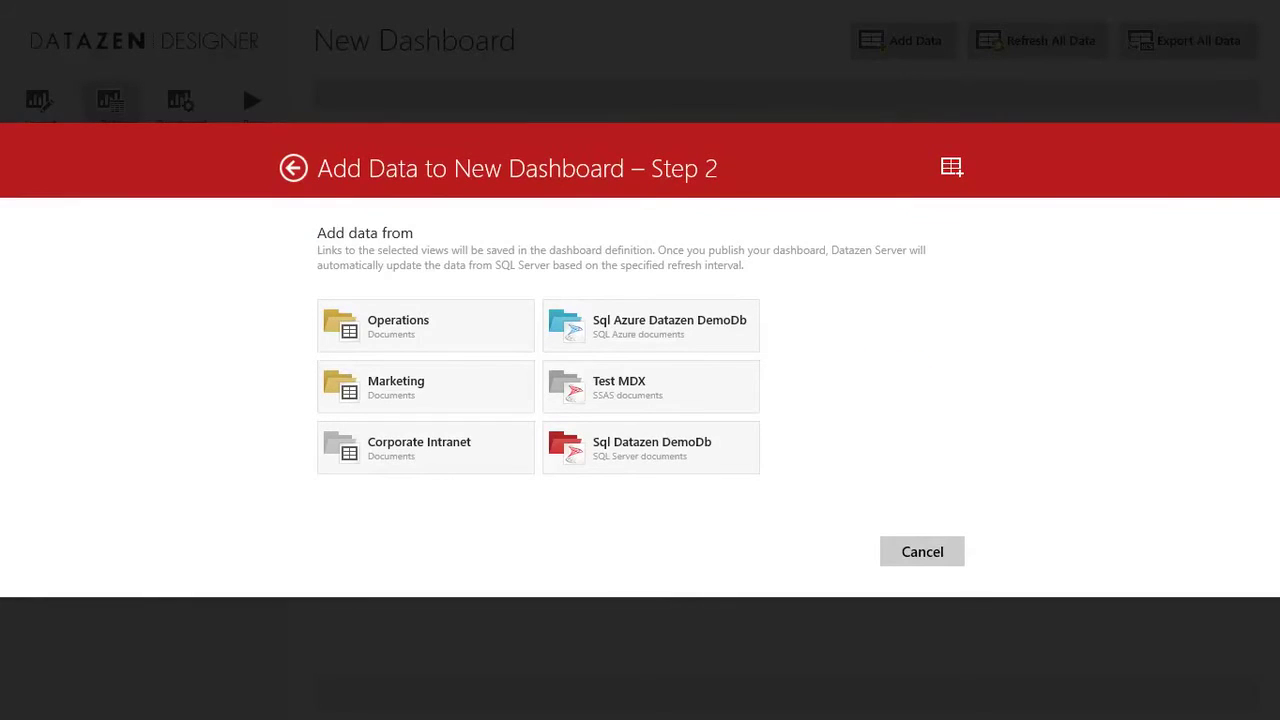
pyautogui.click(687, 436)
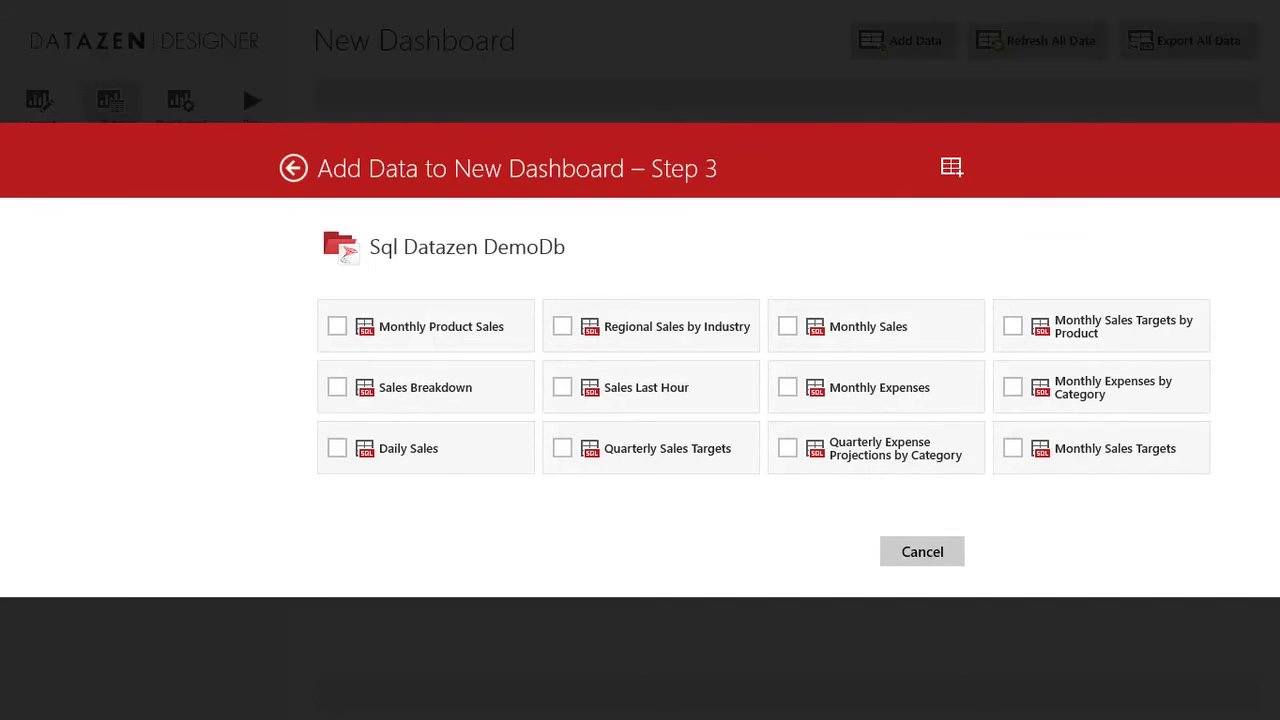
pyautogui.click(684, 326)
pyautogui.click(828, 551)
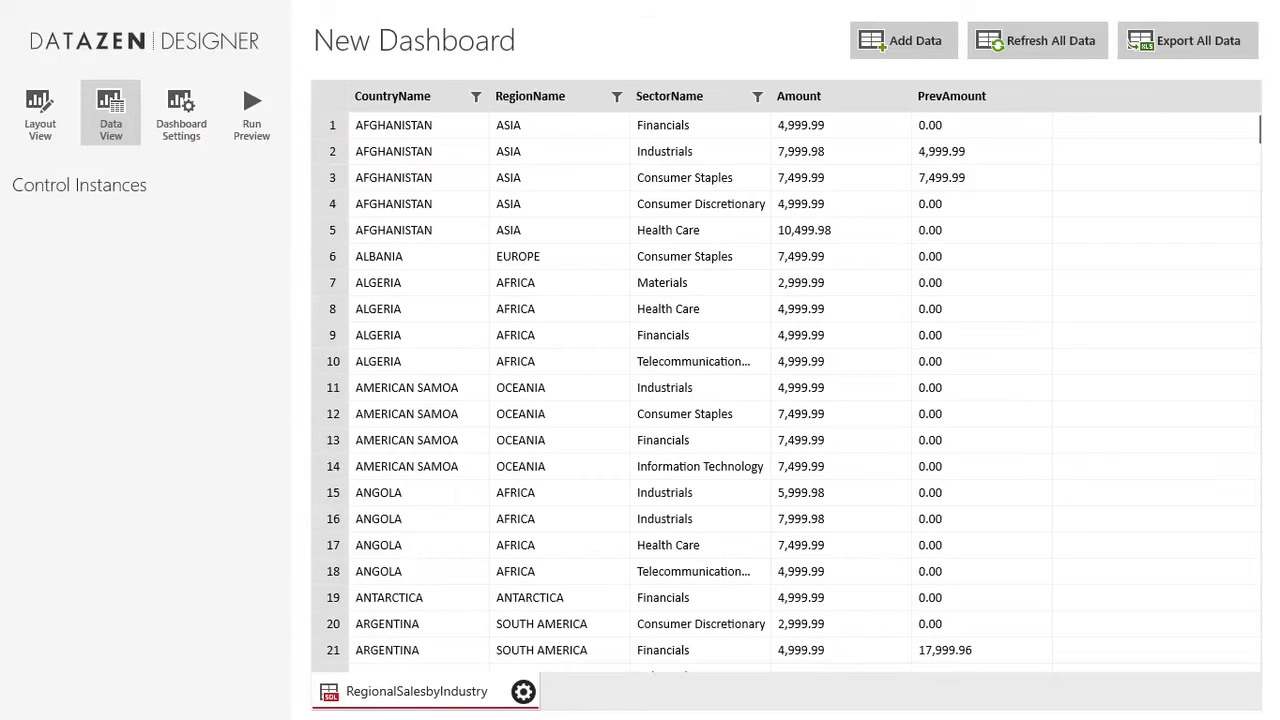
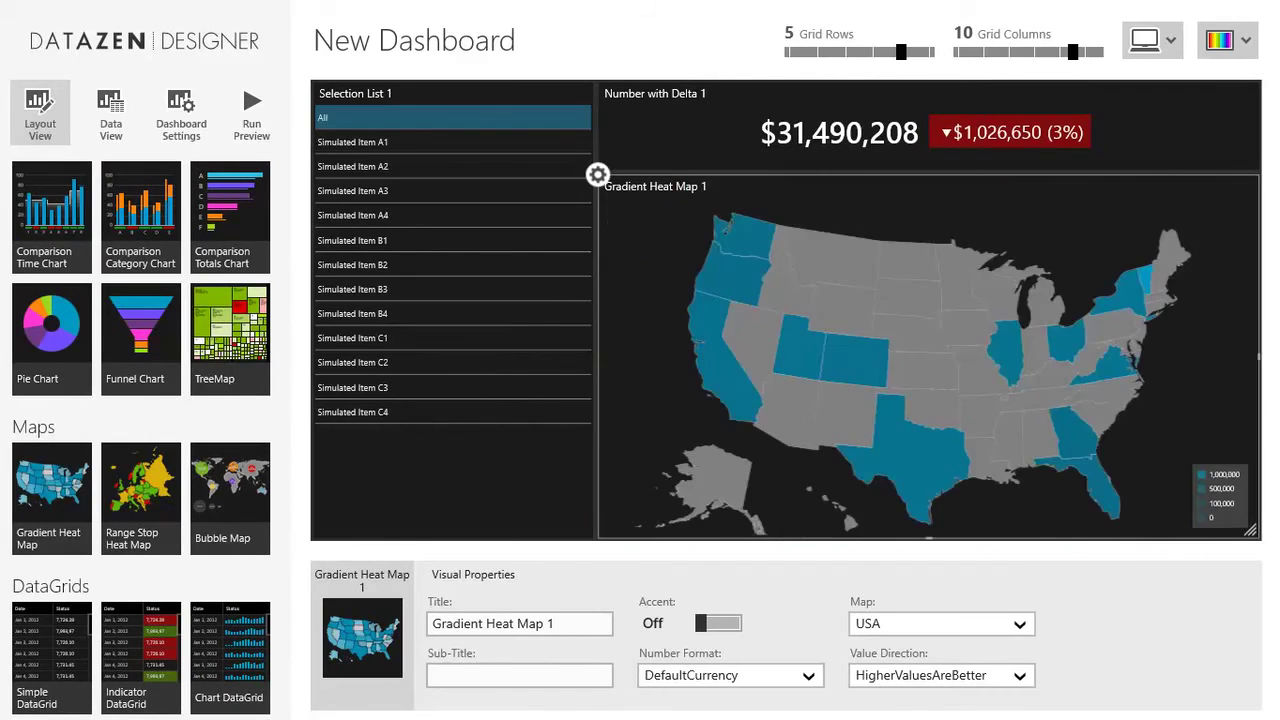
# Set the gradient heat map's map to WorldCountries
pyautogui.click(940, 623)
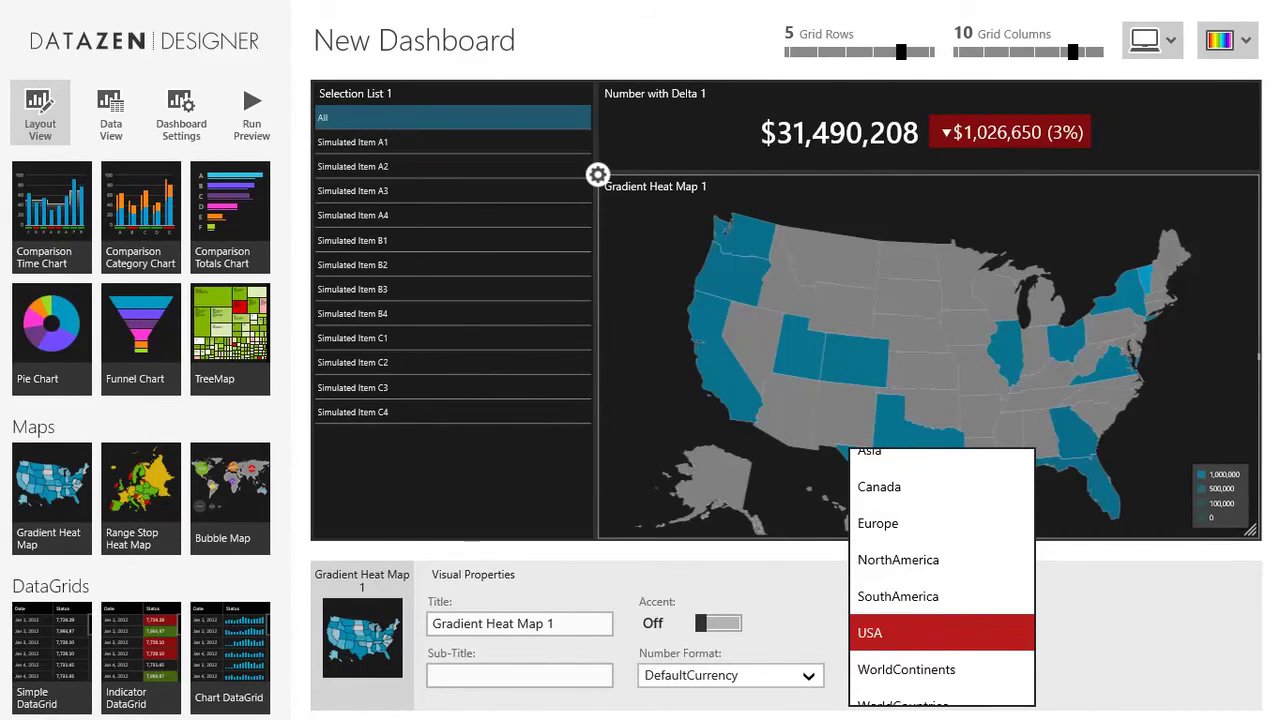
pyautogui.moveTo(955, 600); pyautogui.dragTo(957, 522)
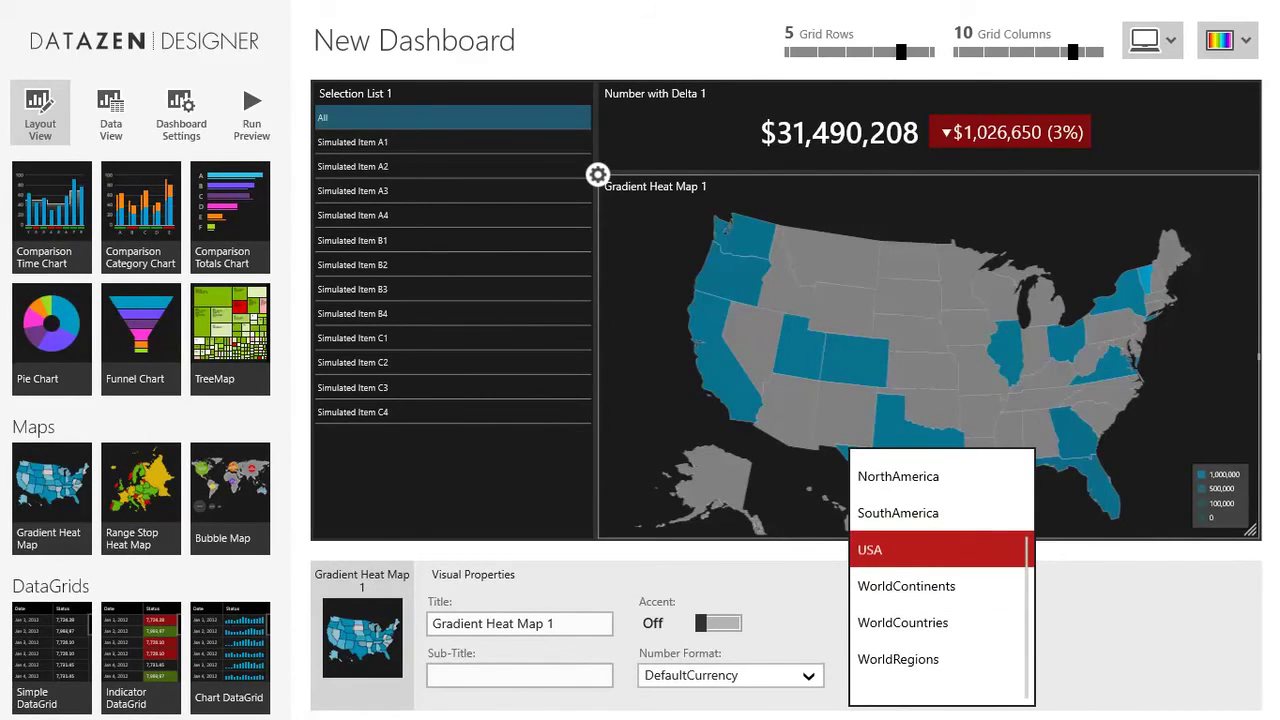
pyautogui.click(930, 624)
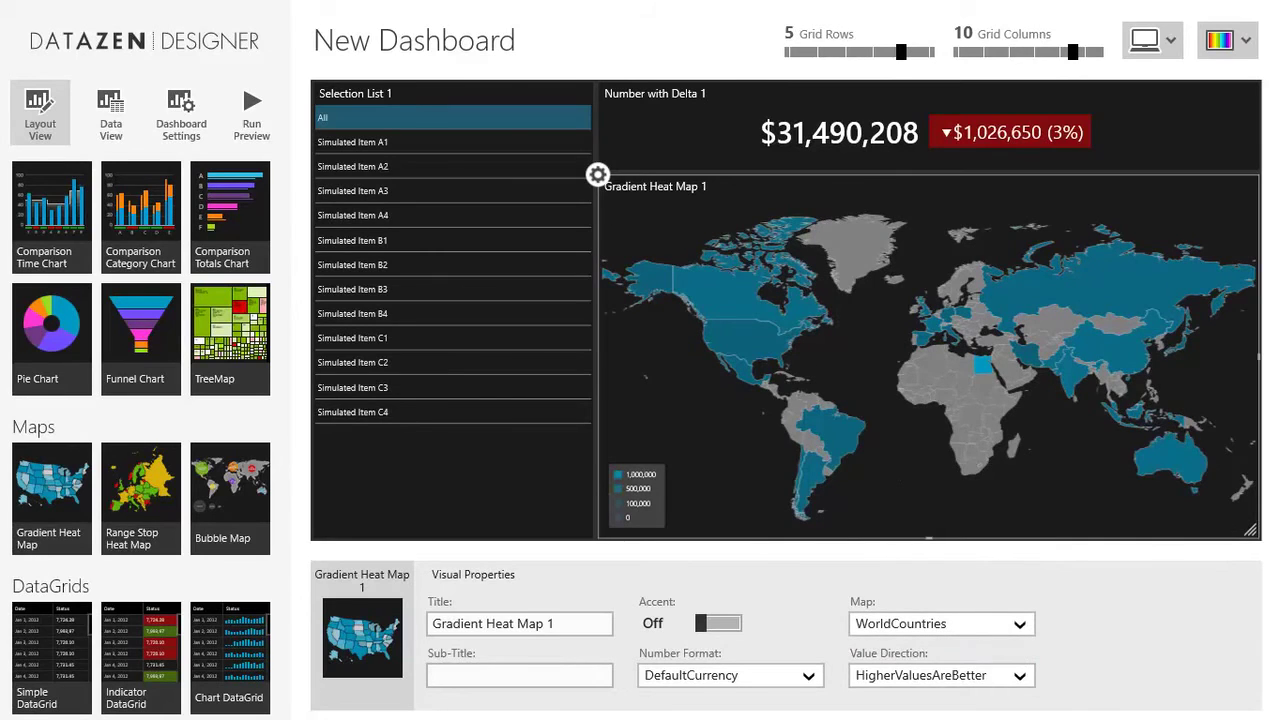
# Set both the keys and the labels of the selection list to SectorName from RegionalSalesbyIndustry
pyautogui.click(111, 113)
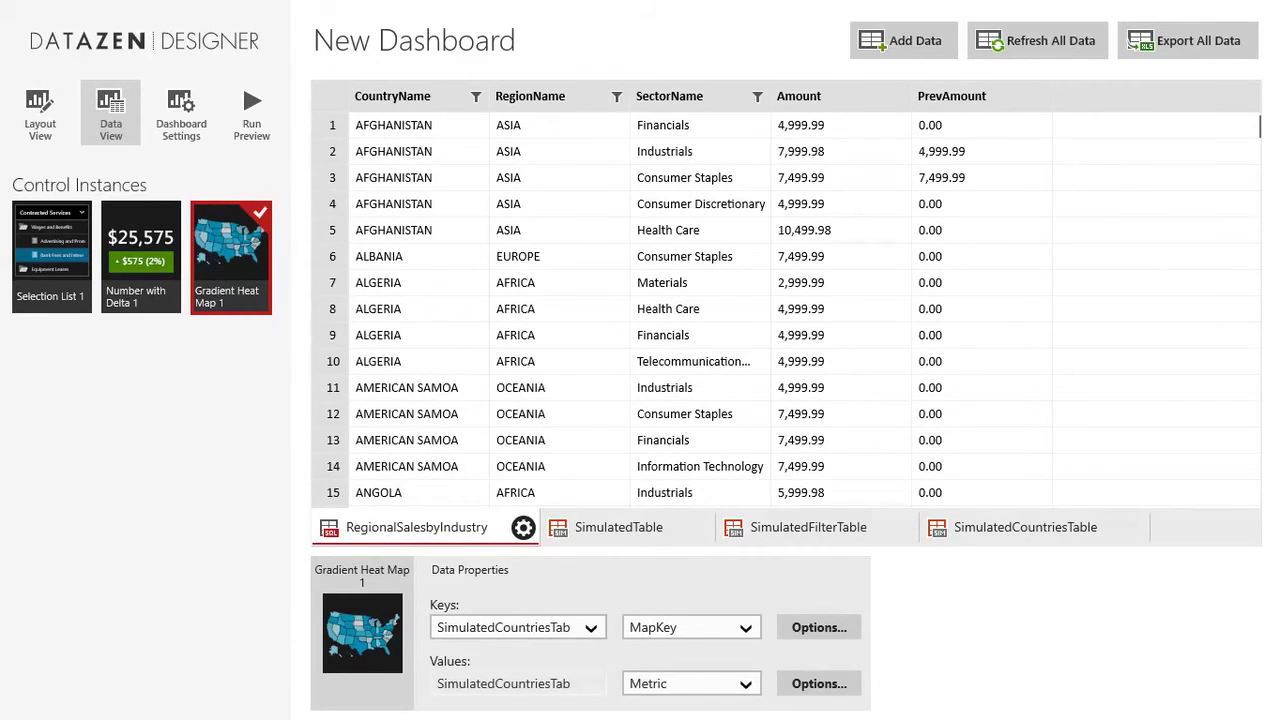
pyautogui.click(52, 257)
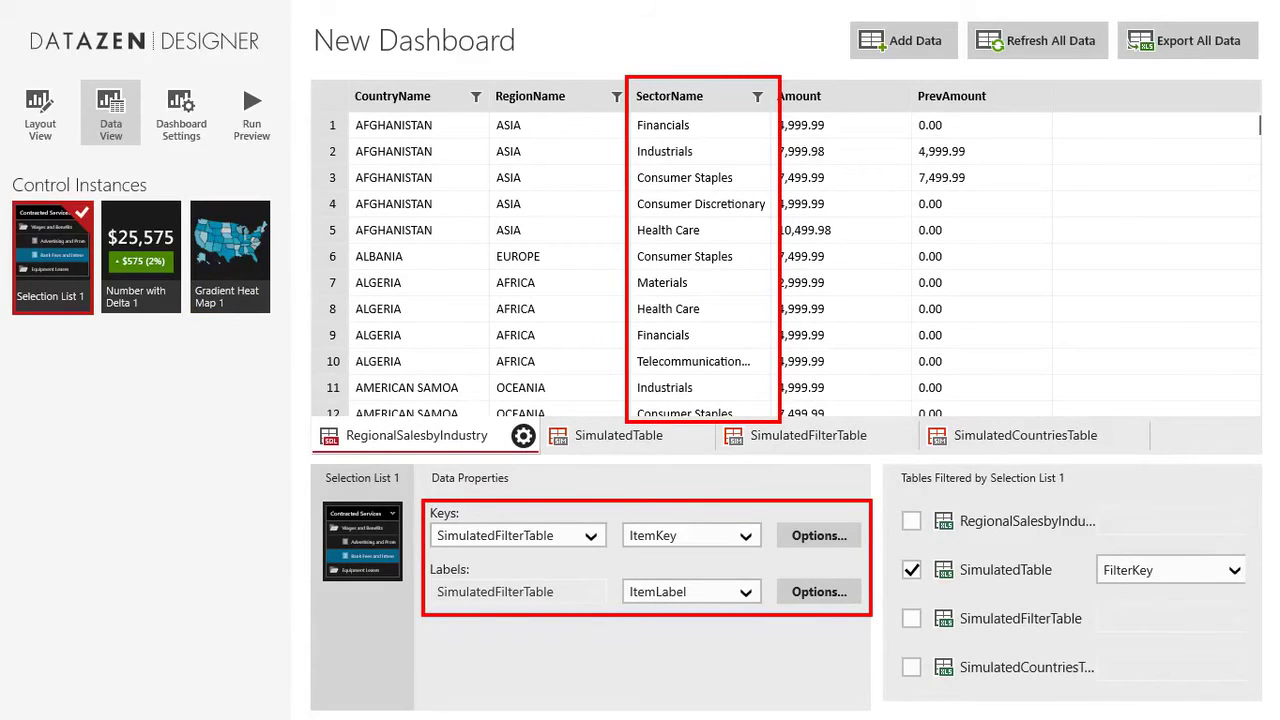
pyautogui.click(518, 536)
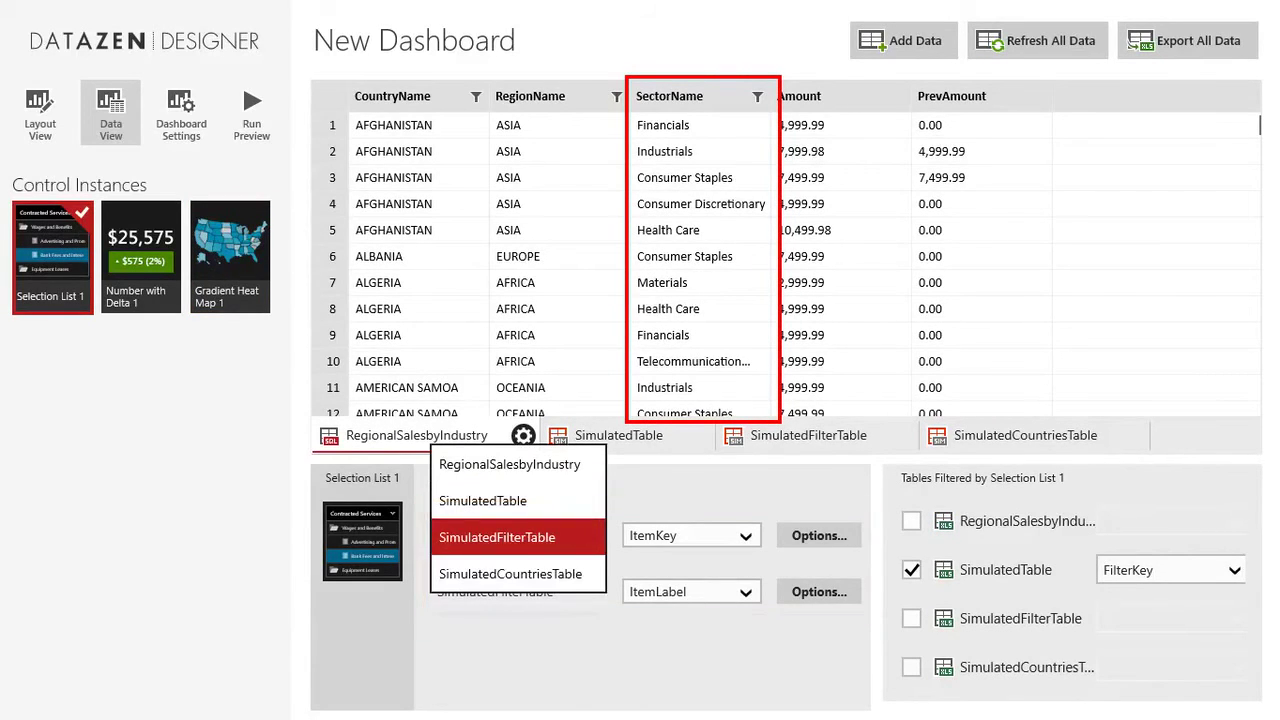
pyautogui.click(509, 464)
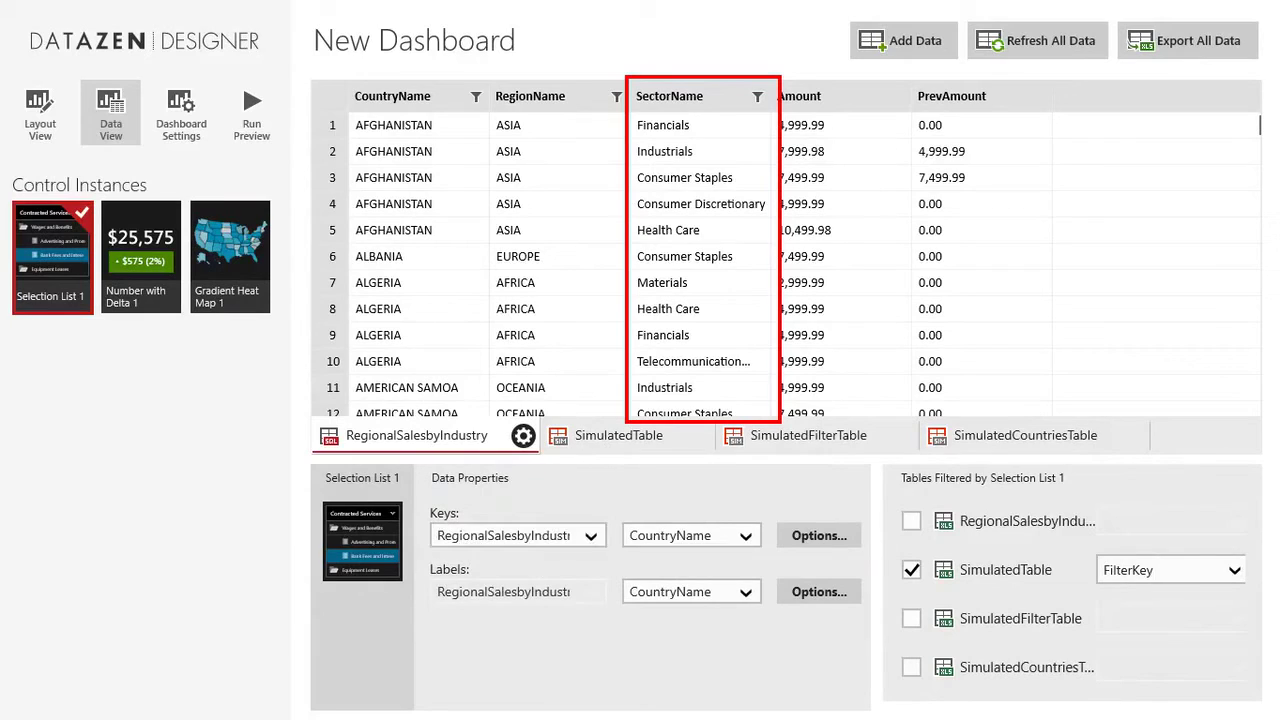
pyautogui.click(690, 535)
pyautogui.click(690, 609)
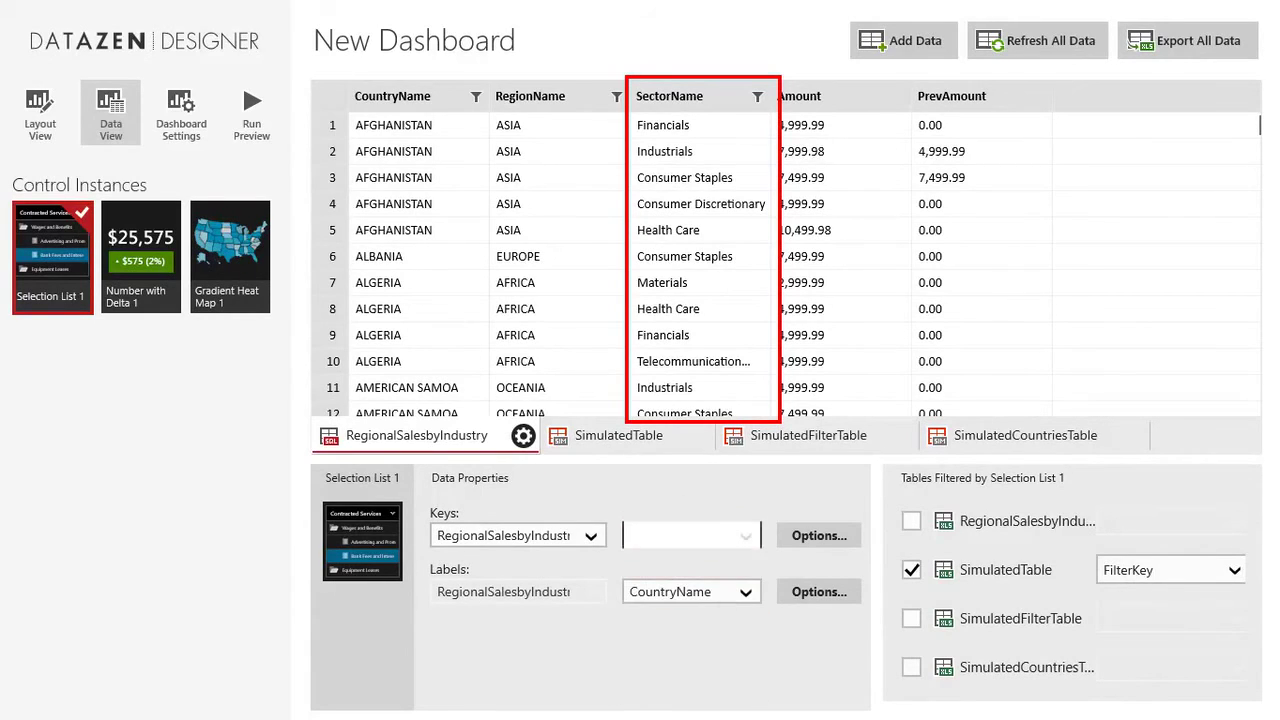
pyautogui.click(690, 591)
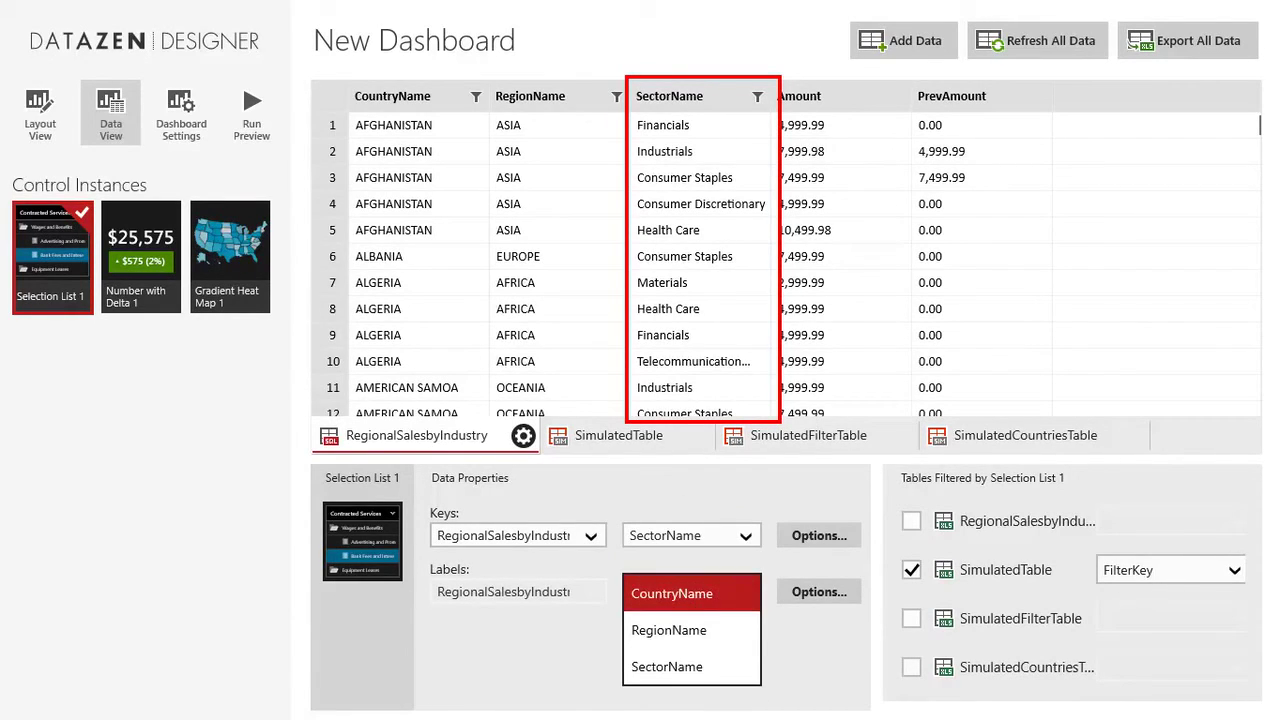
pyautogui.click(667, 666)
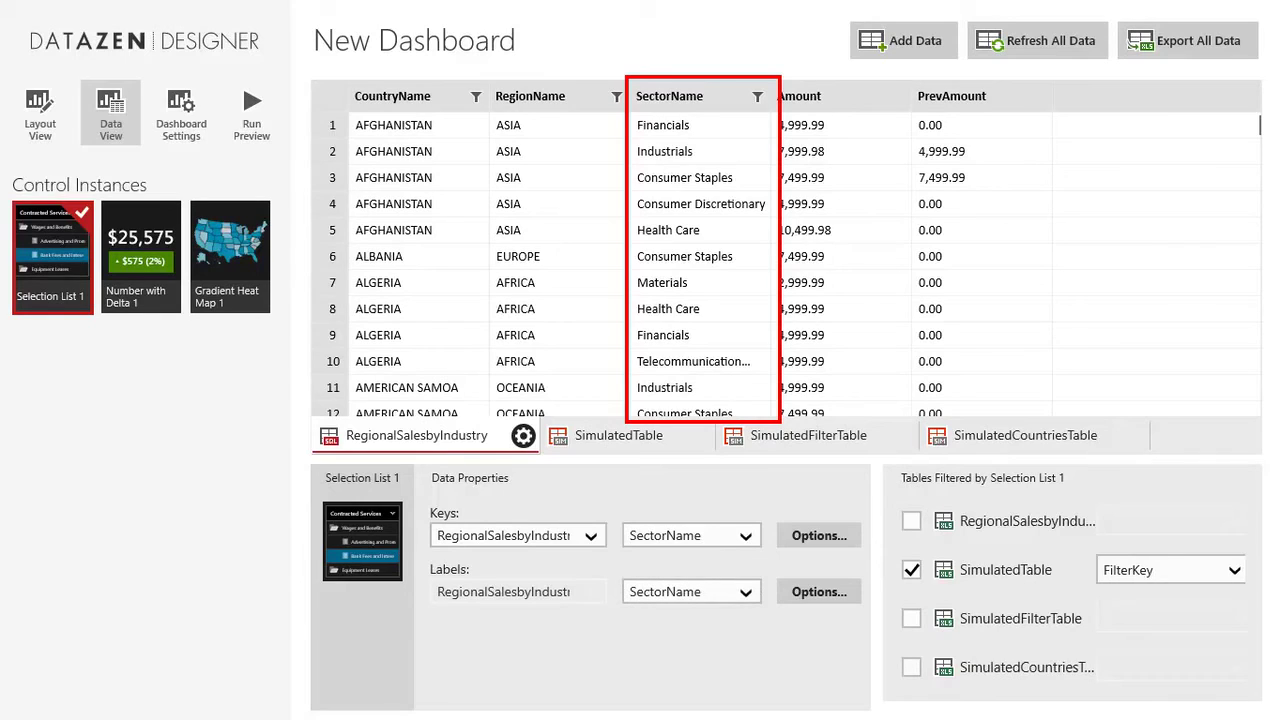
# Make the selection list filter RegionalSalesbyIndustry by SectorName instead of filtering SimulatedTable
pyautogui.click(911, 569)
pyautogui.click(911, 520)
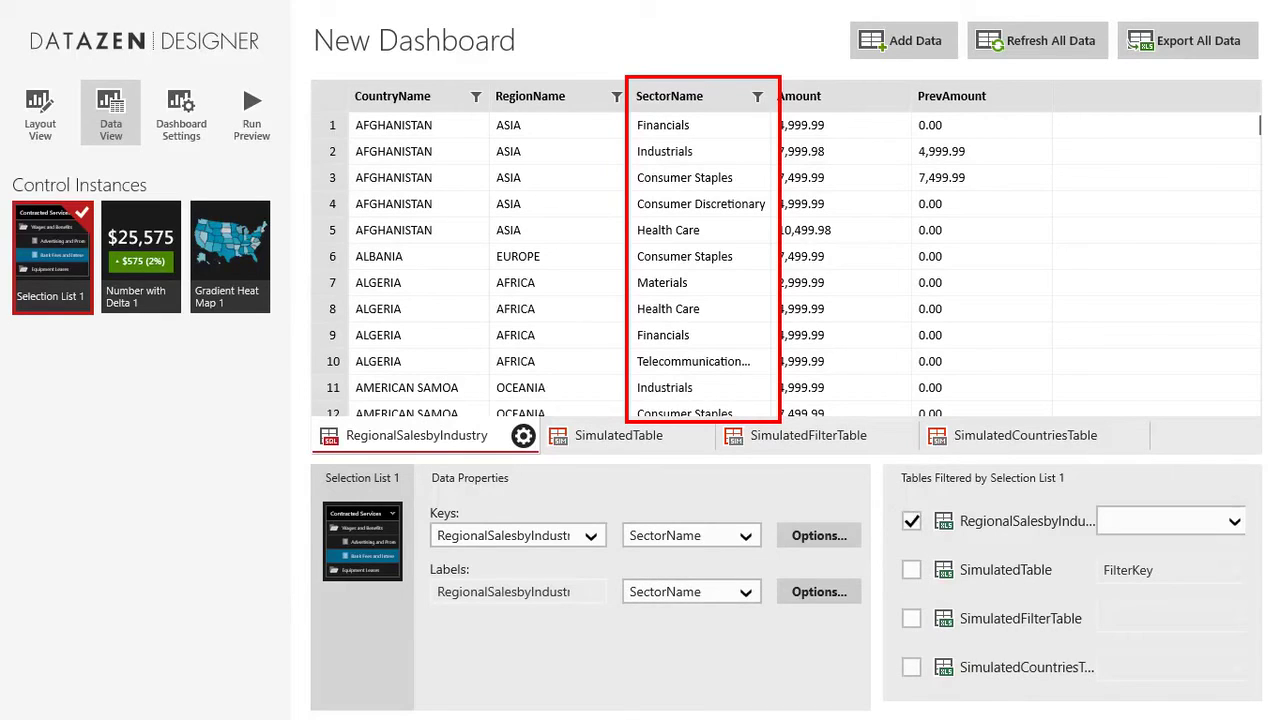
pyautogui.click(1174, 521)
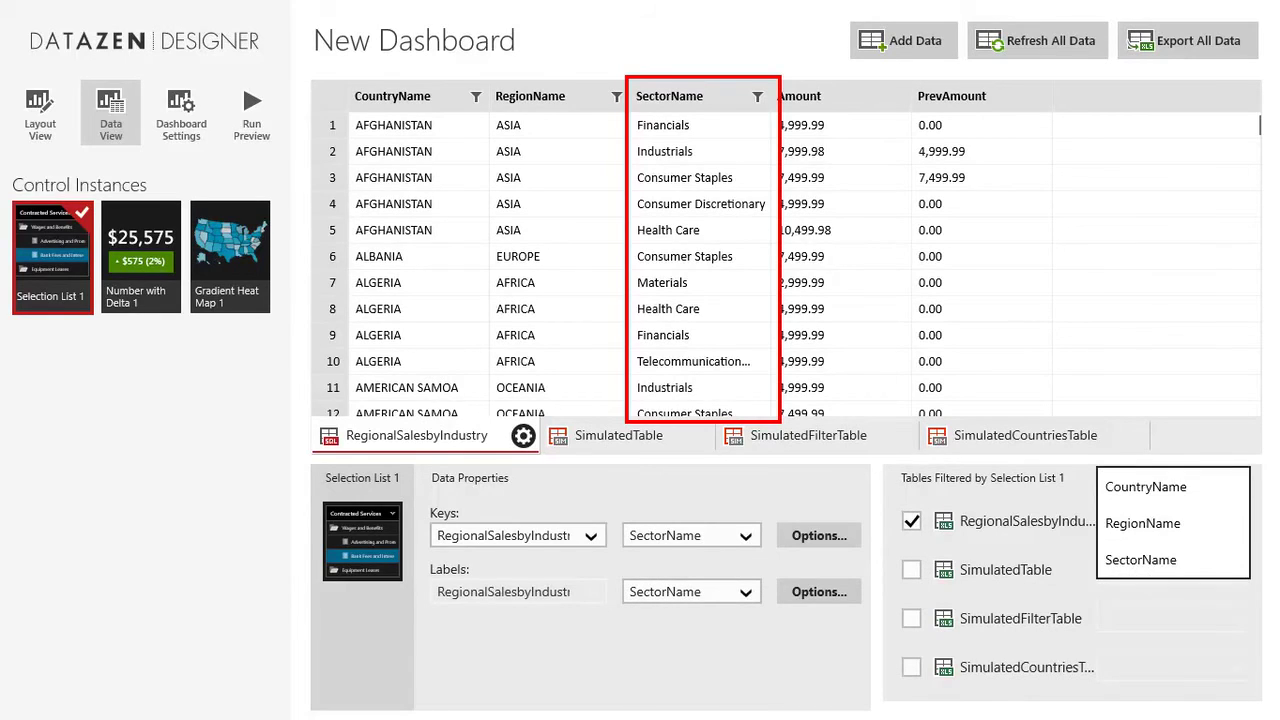
pyautogui.click(1140, 560)
# Set the Number with Delta's main value to Amount and its comparison value to PrevAmount, both from RegionalSalesbyIndustry
pyautogui.click(141, 257)
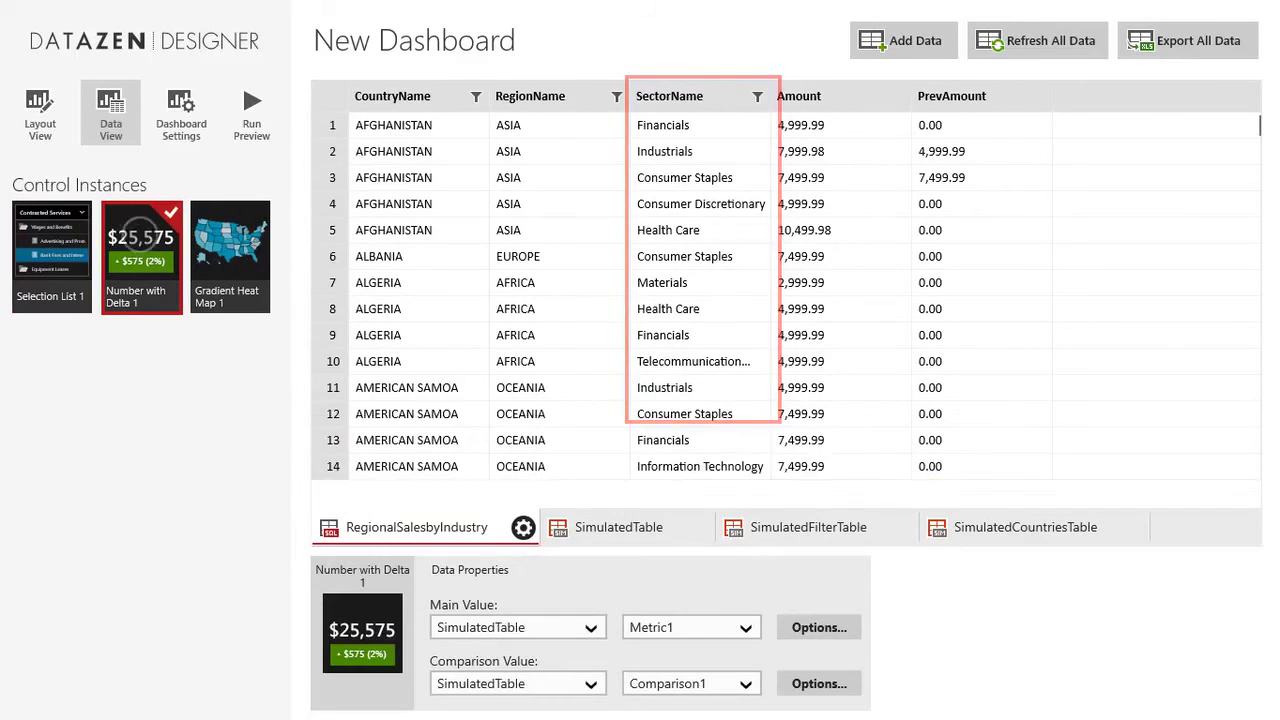
pyautogui.click(591, 627)
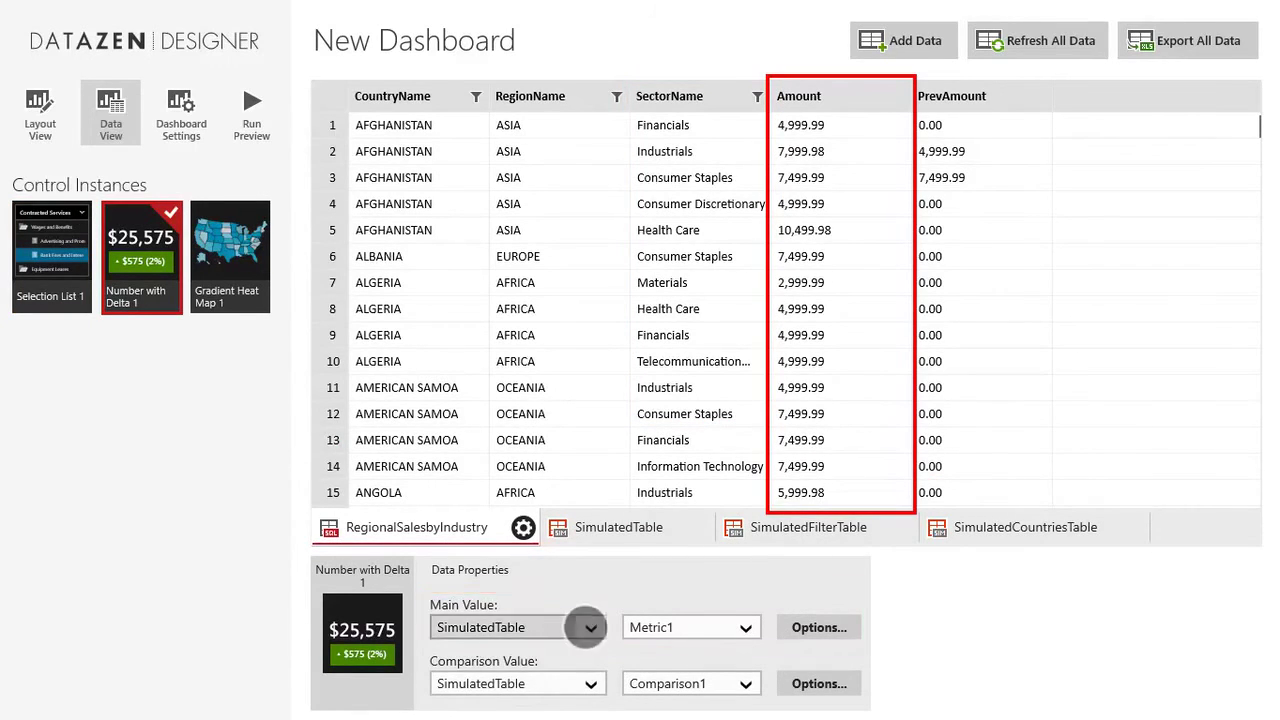
pyautogui.click(510, 593)
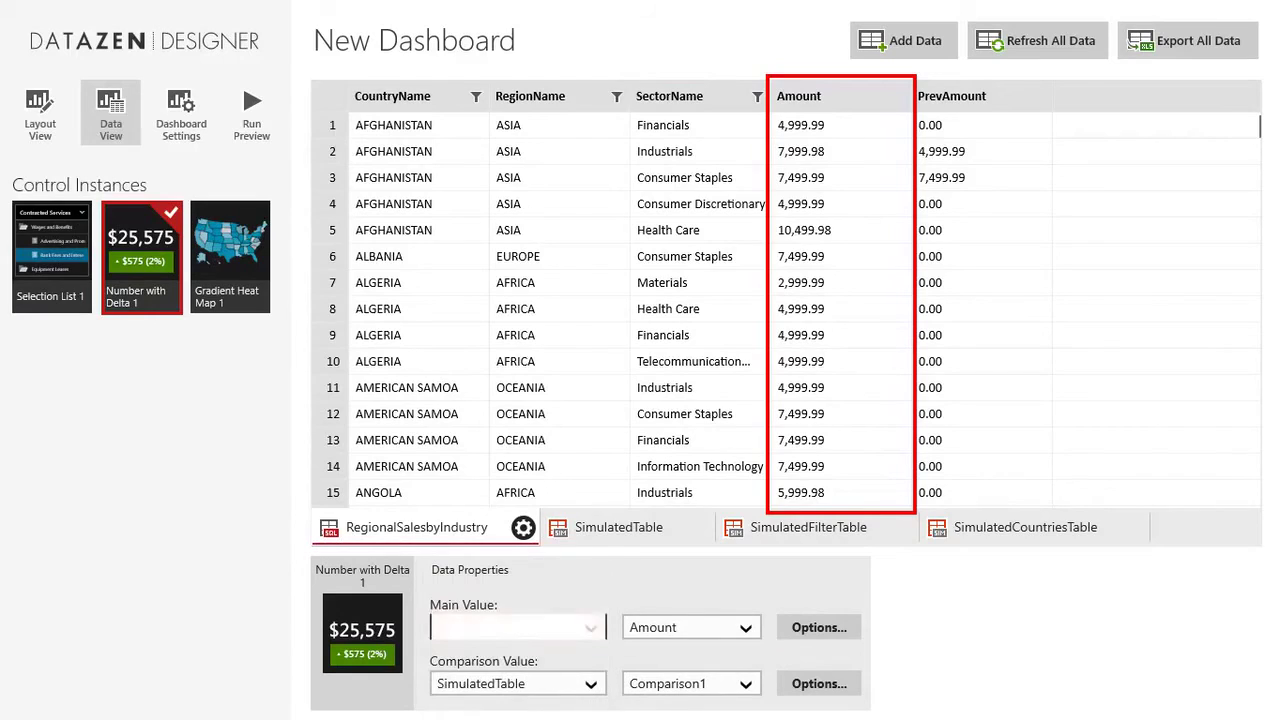
pyautogui.click(591, 684)
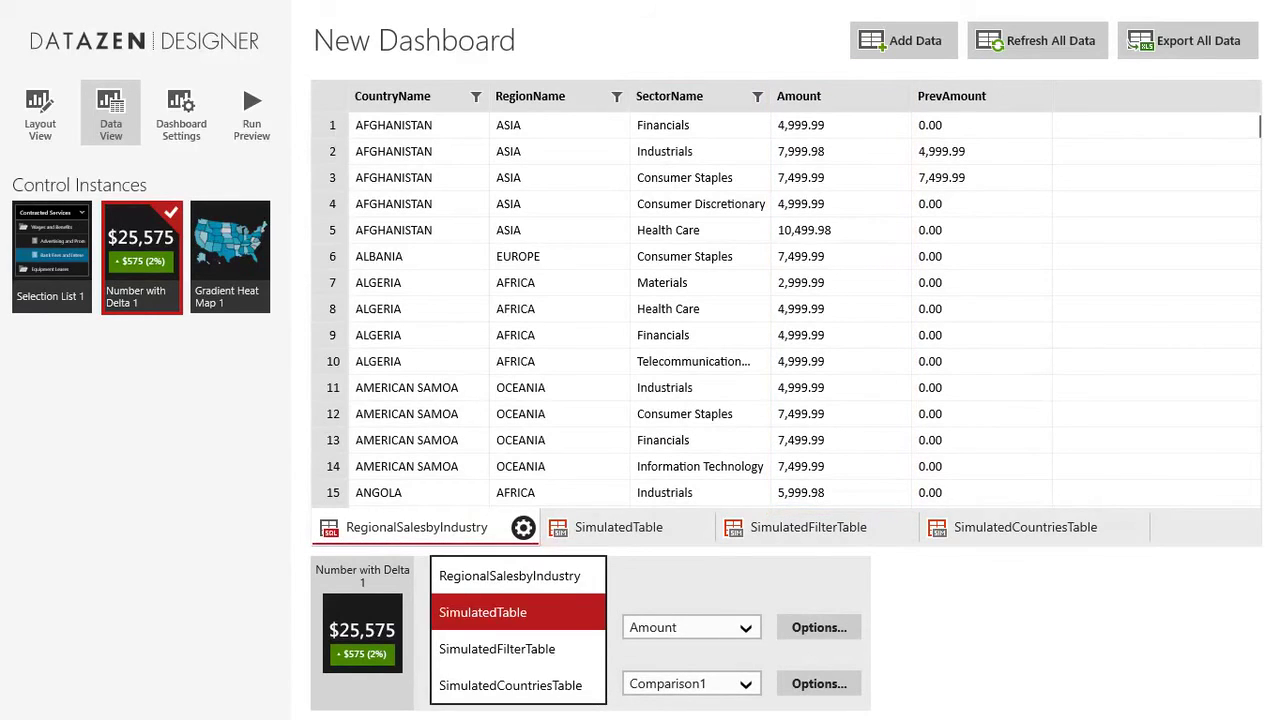
pyautogui.click(509, 576)
pyautogui.click(691, 683)
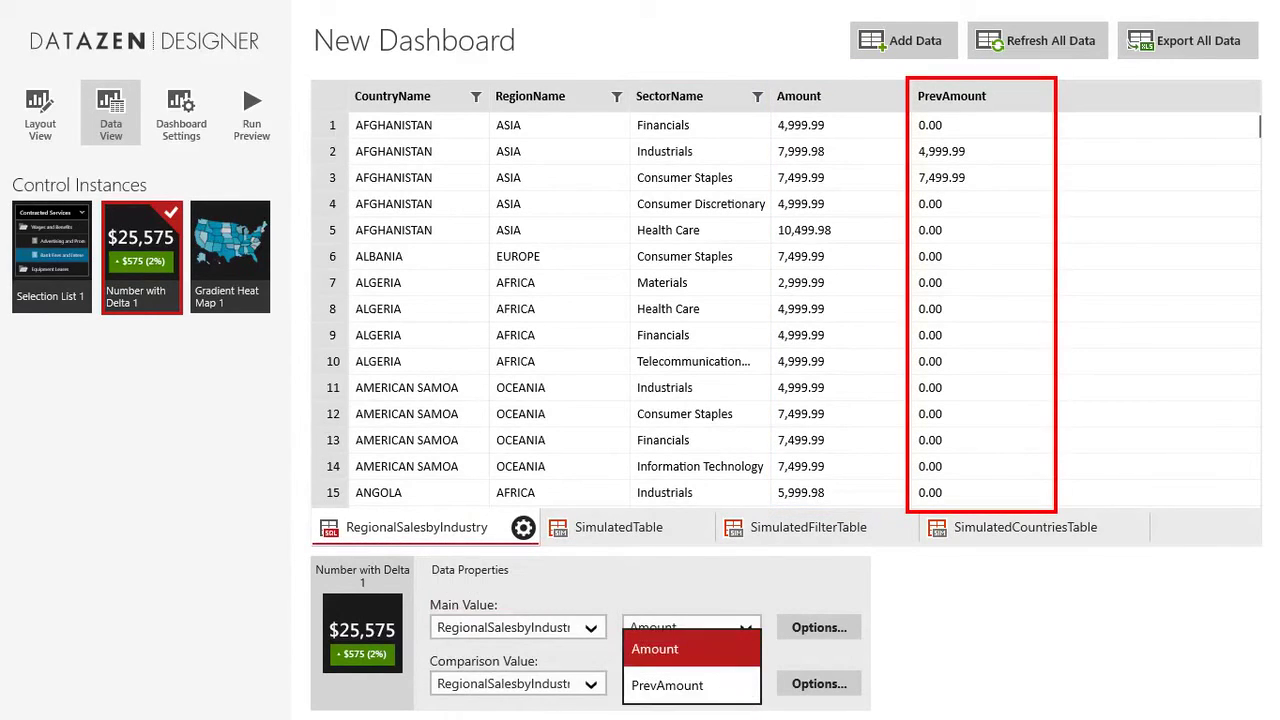
pyautogui.click(690, 685)
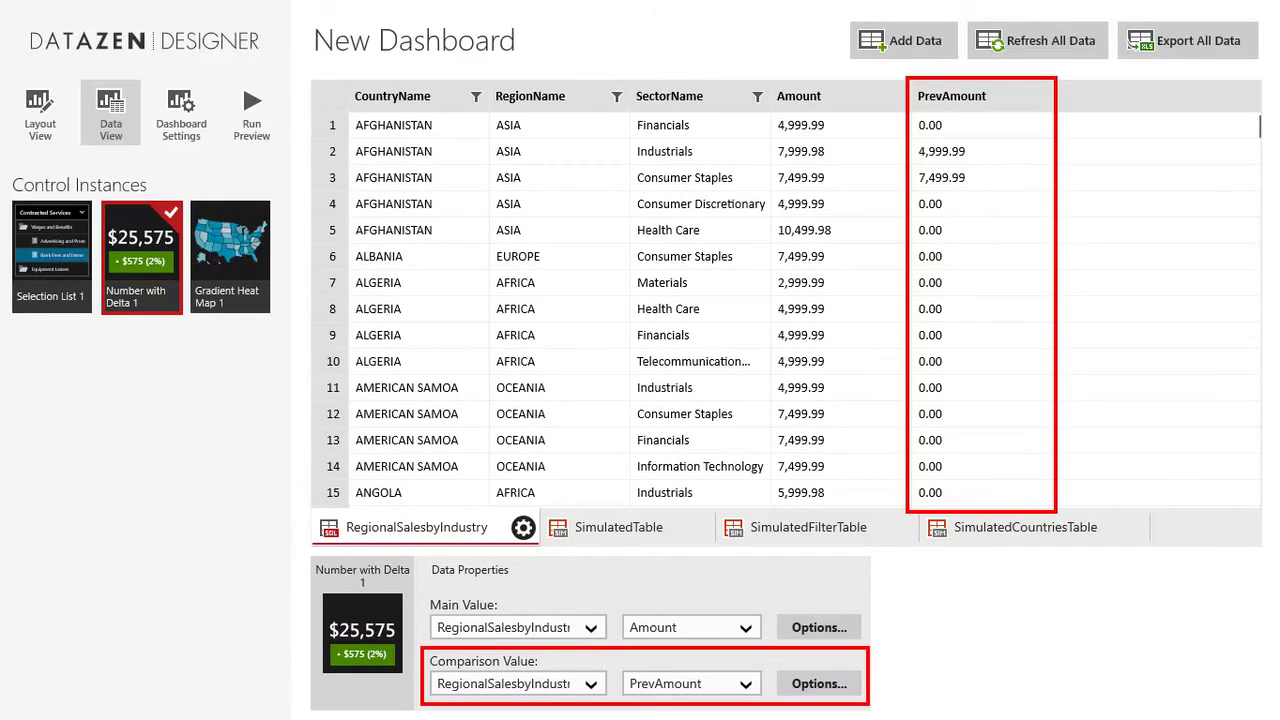
# Bind the gradient heat map to RegionalSalesbyIndustry, with CountryName as keys and Amount as values
pyautogui.click(229, 258)
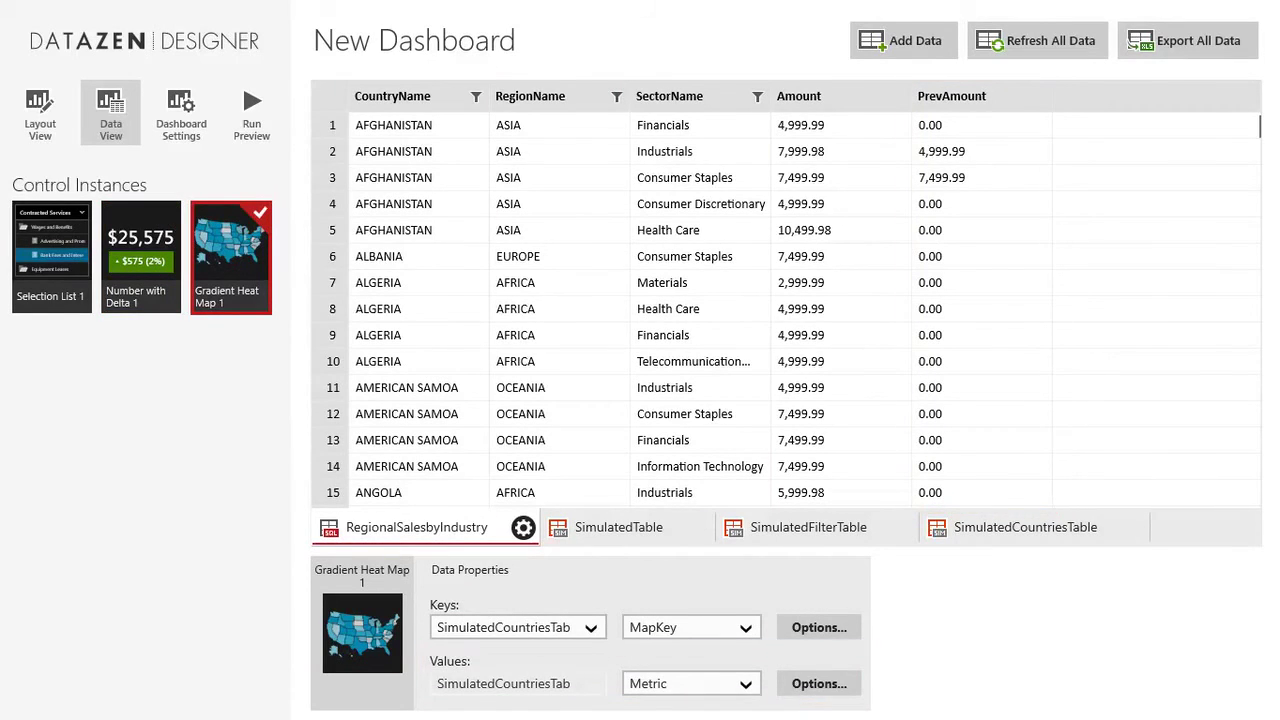
pyautogui.click(590, 628)
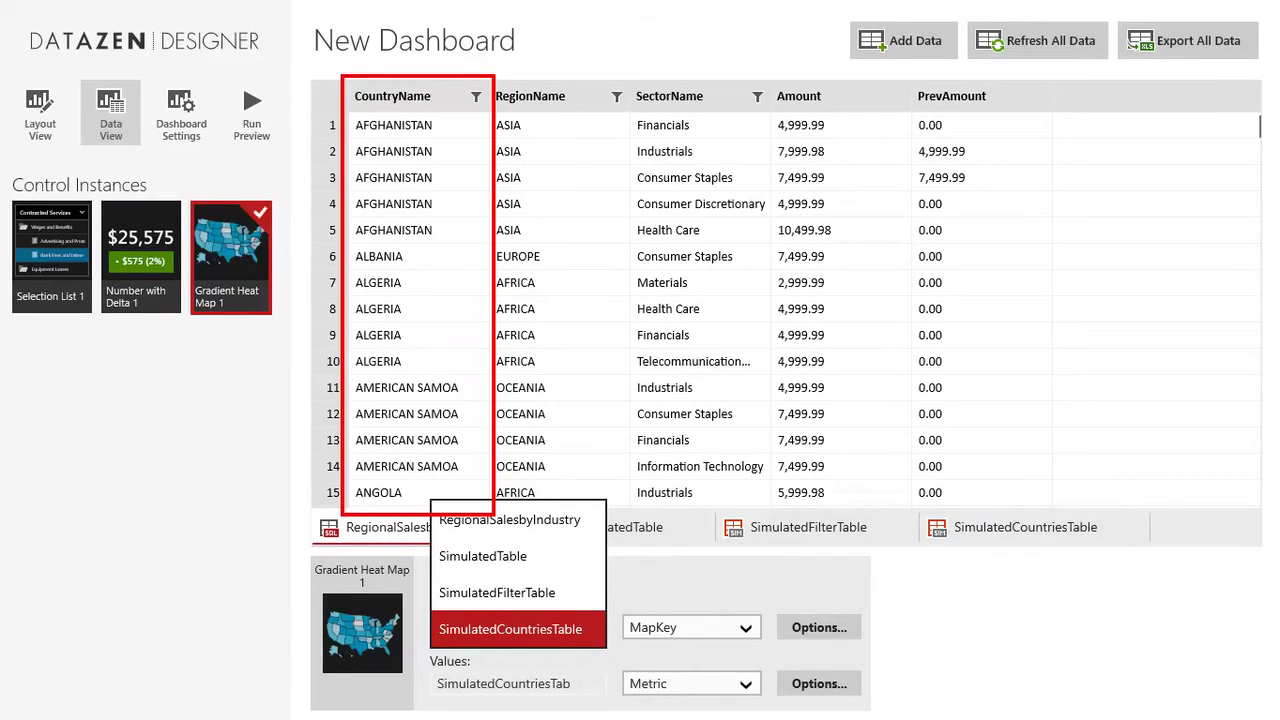
pyautogui.click(509, 519)
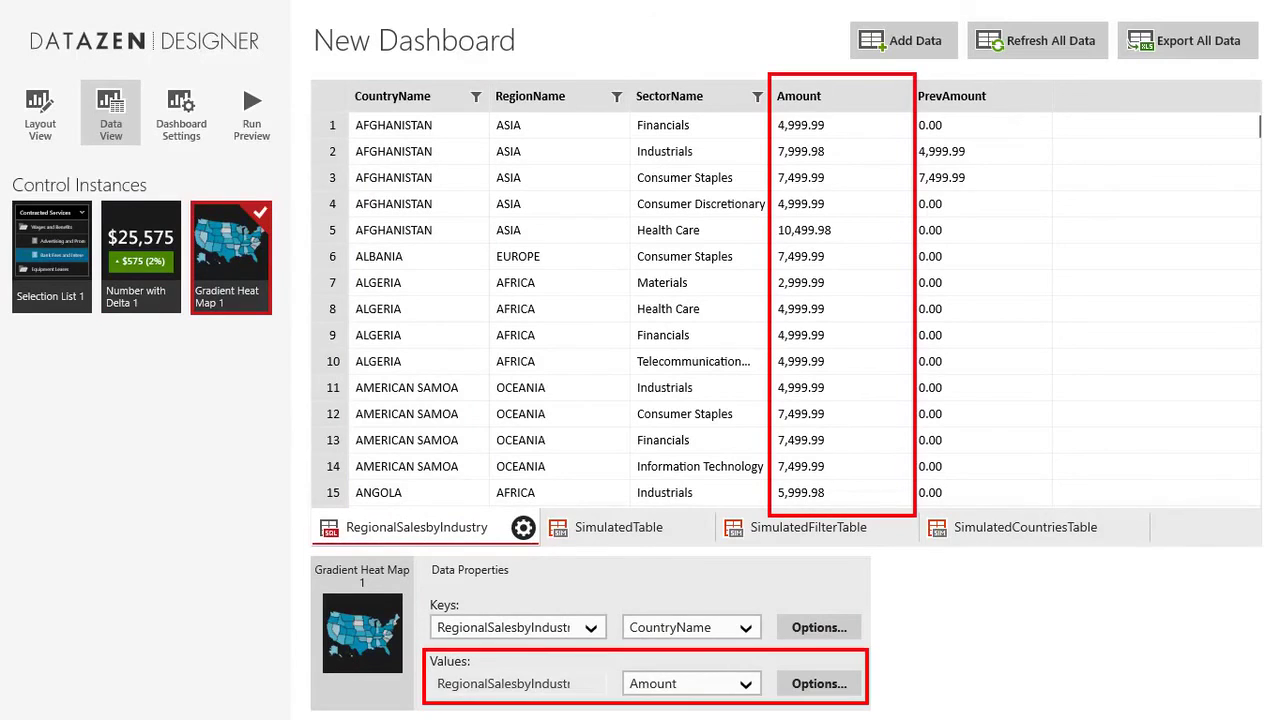
# Return to the dashboard layout and rename the dashboard to SQL Server Dashboard
pyautogui.click(40, 113)
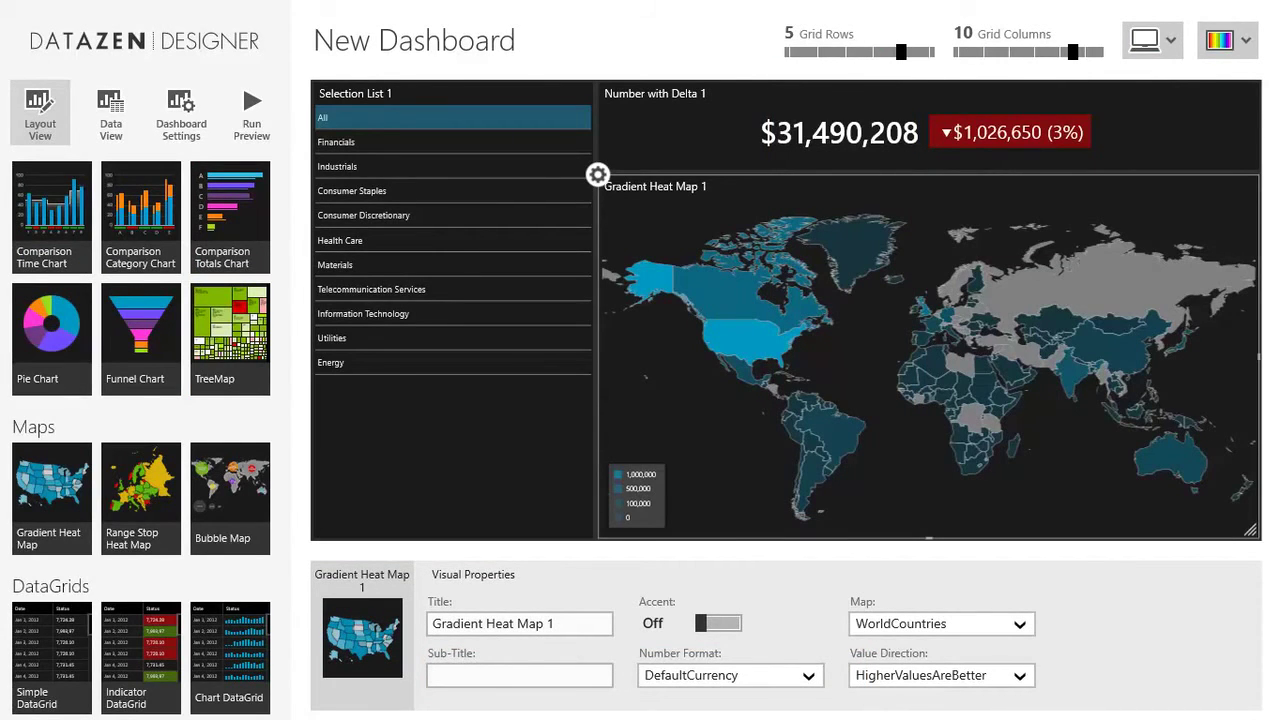
pyautogui.write('SQL Server')
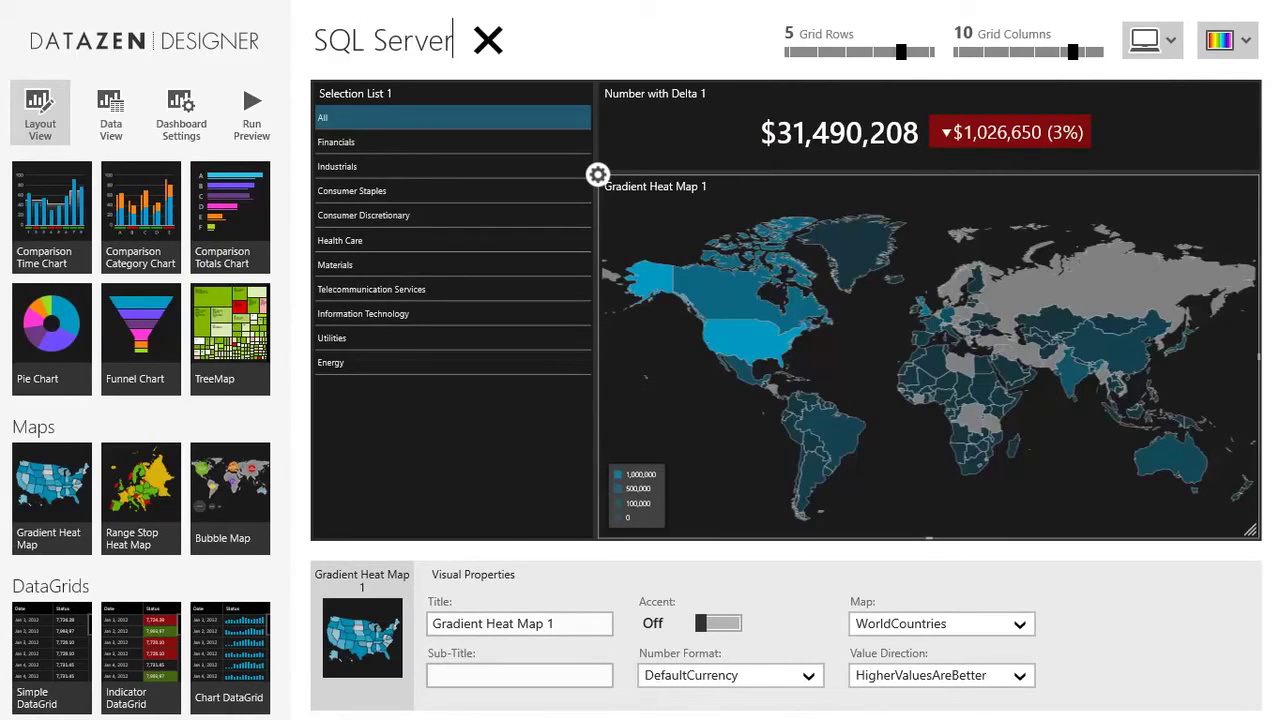
pyautogui.write(' Dashboard')
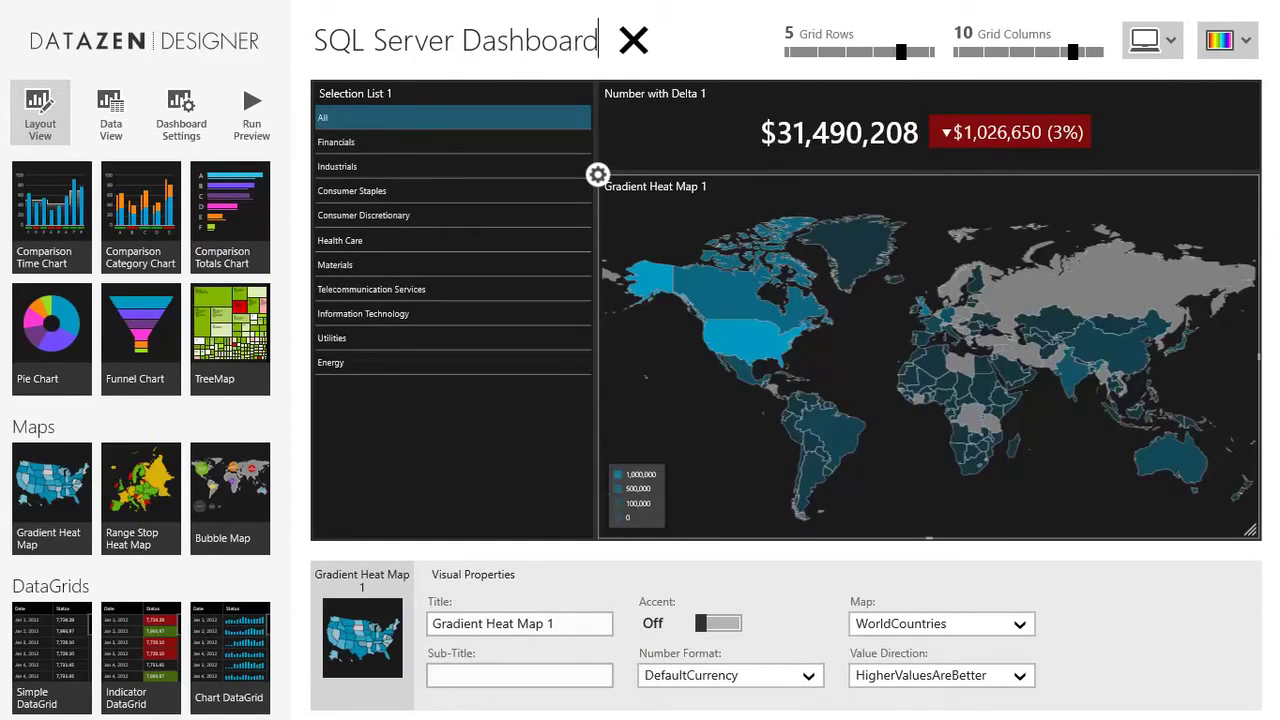
# Save the SQL Server Dashboard locally in My Dashboards and publish it to demo.datazen.com under the ComponentArt hub's Public Dashboards group
pyautogui.press('Return')
pyautogui.rightClick(1133, 618)
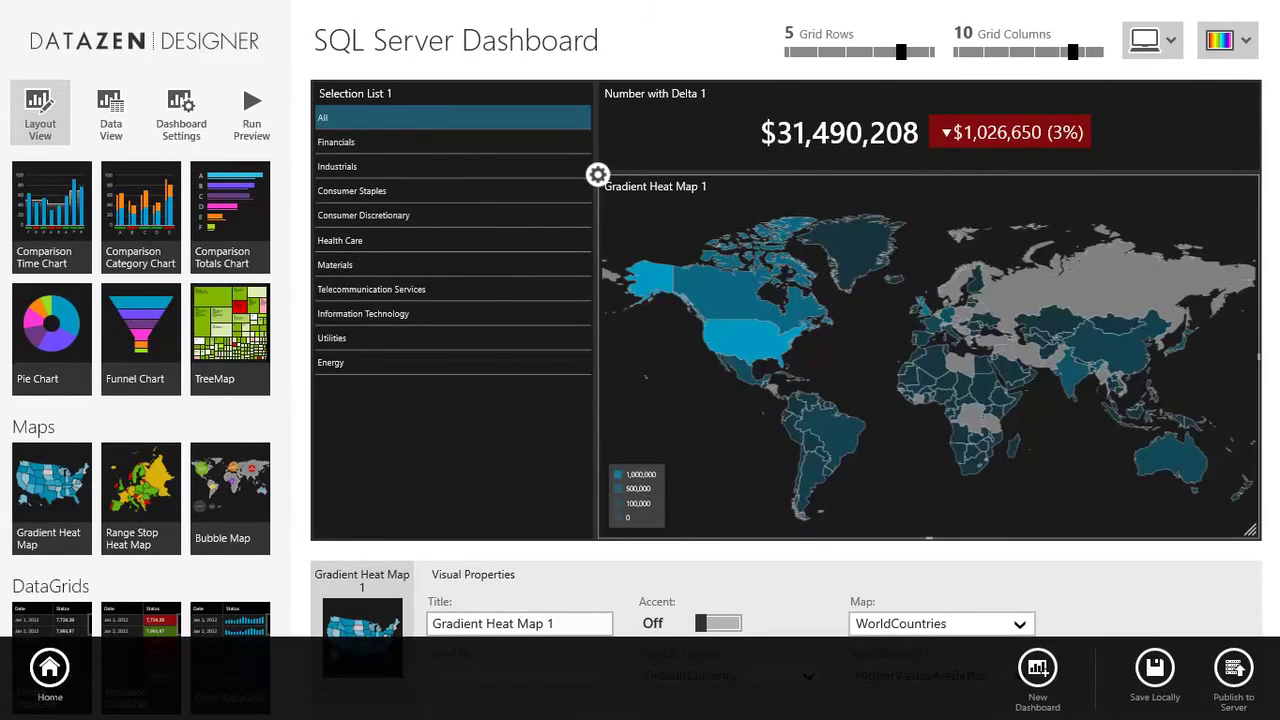
pyautogui.click(1234, 667)
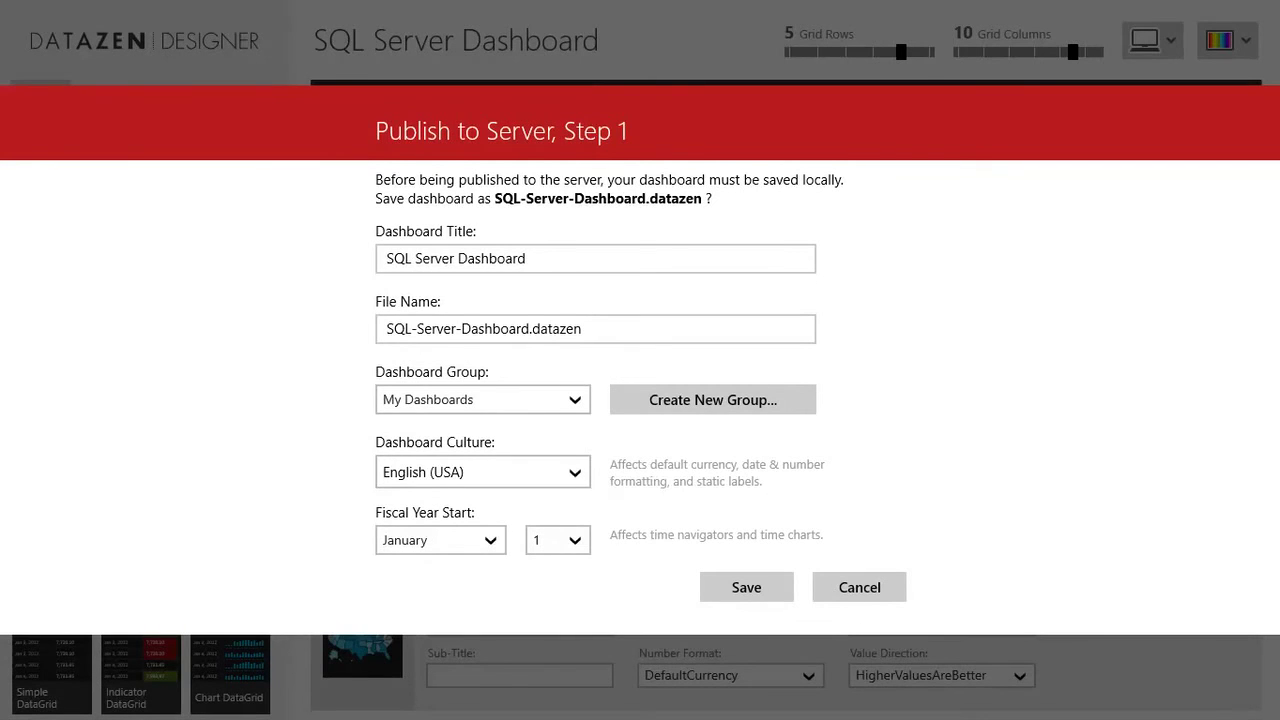
pyautogui.click(746, 587)
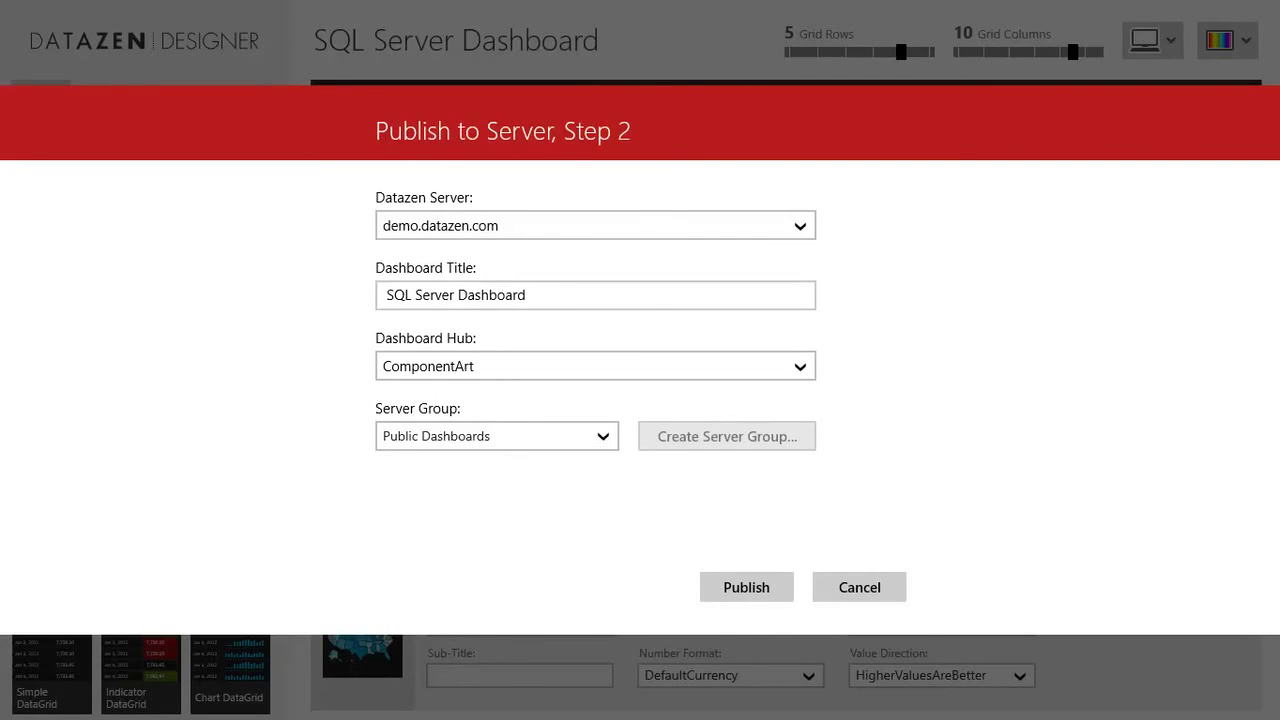
pyautogui.click(746, 587)
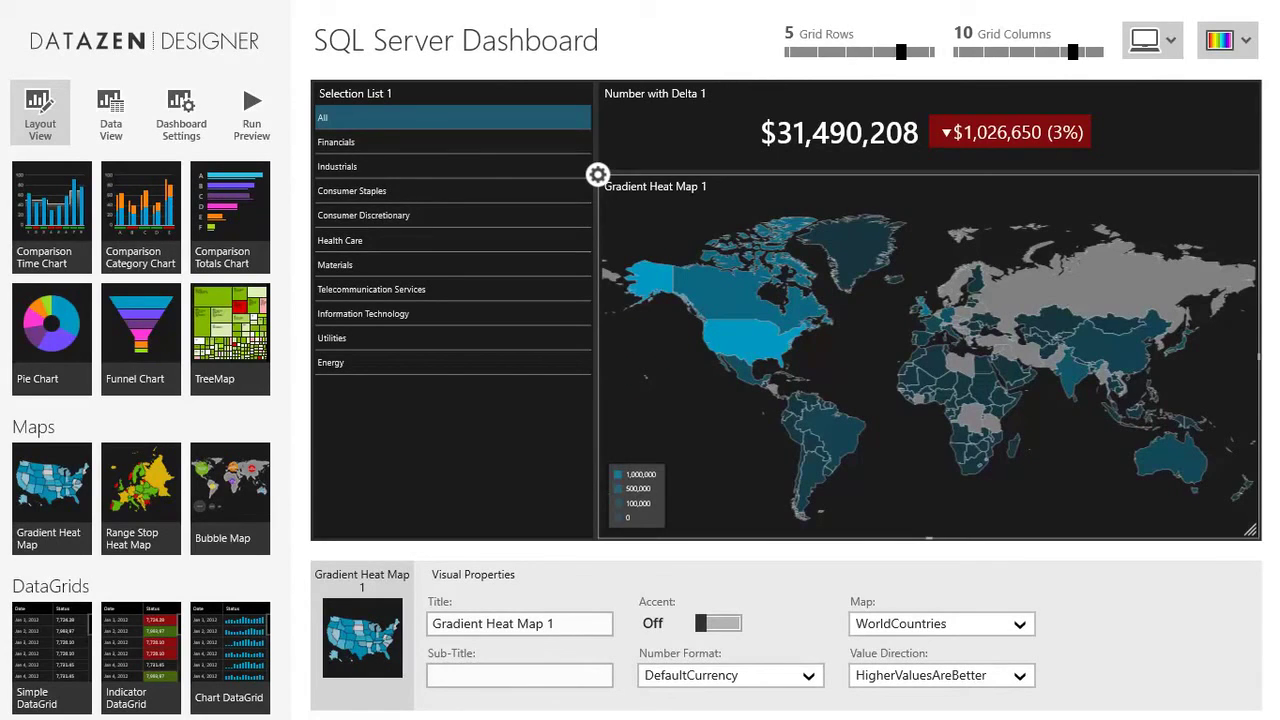
# Open the published SQL Server Dashboard from Public Dashboards on the home screen and filter it by Consumer Staples, followed by Materials
pyautogui.moveTo(831, 718); pyautogui.dragTo(831, 620)
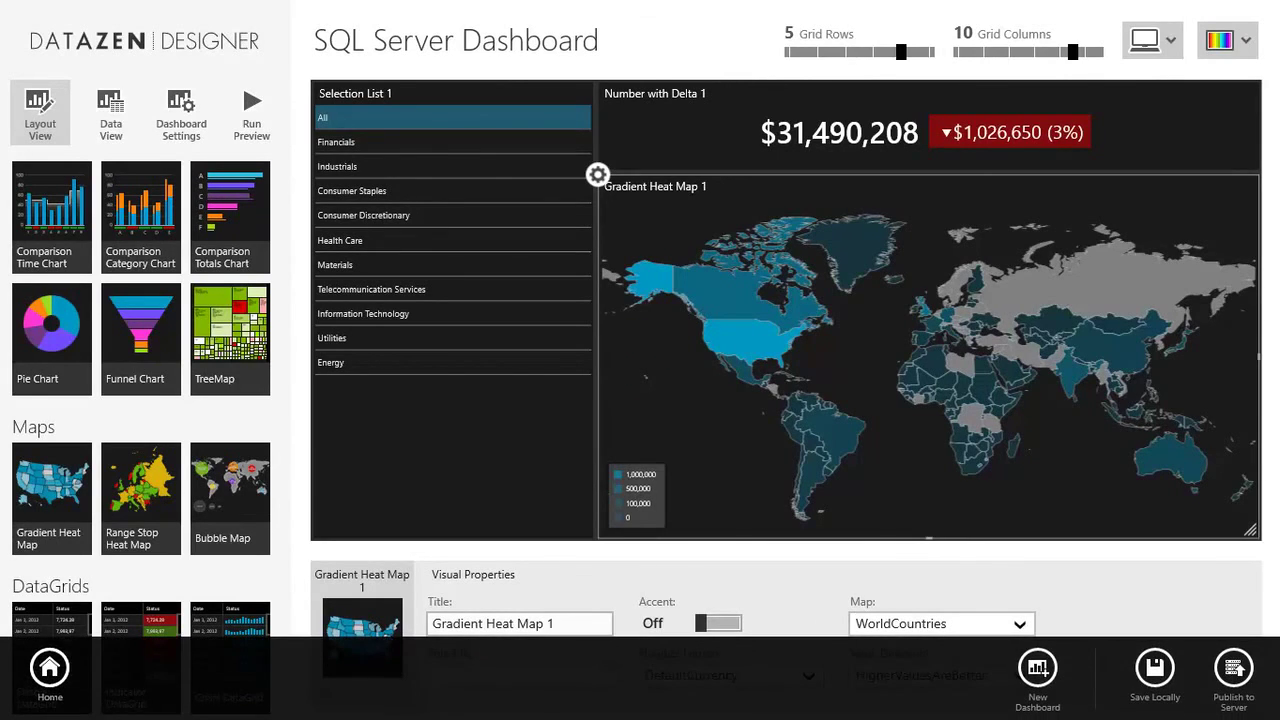
pyautogui.click(50, 668)
pyautogui.click(49, 668)
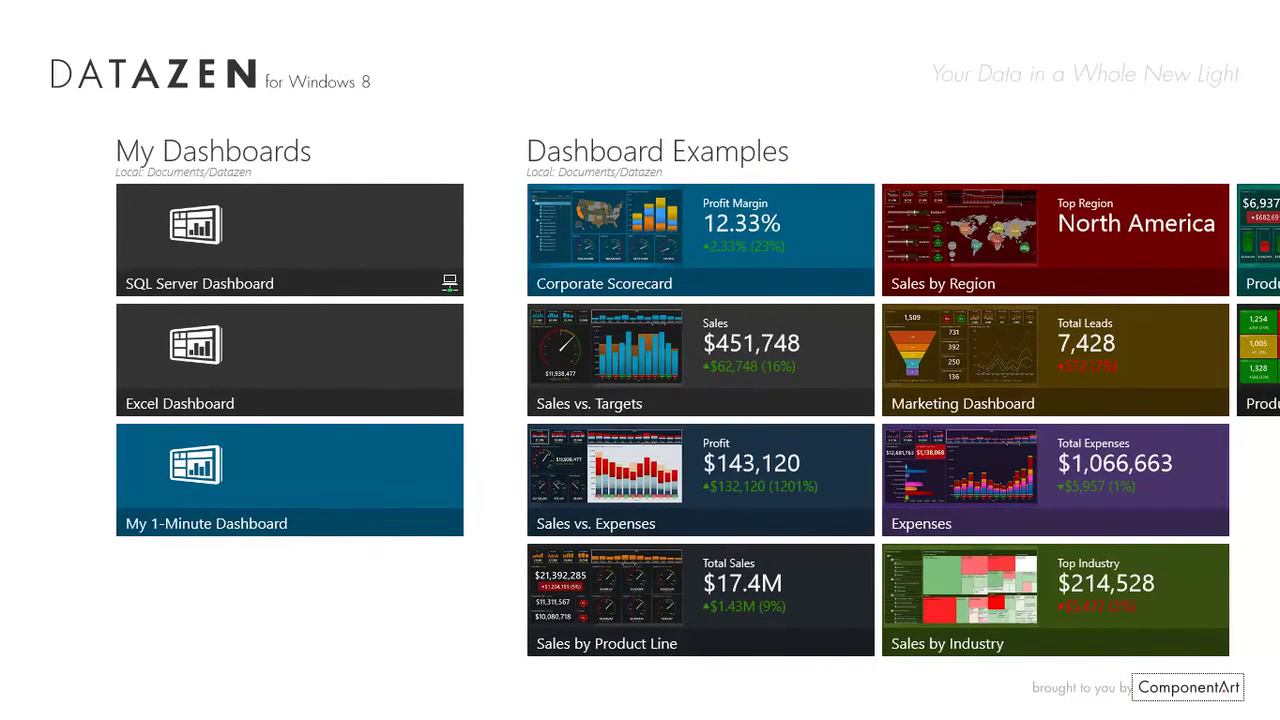
pyautogui.moveTo(1064, 403); pyautogui.dragTo(520, 415)
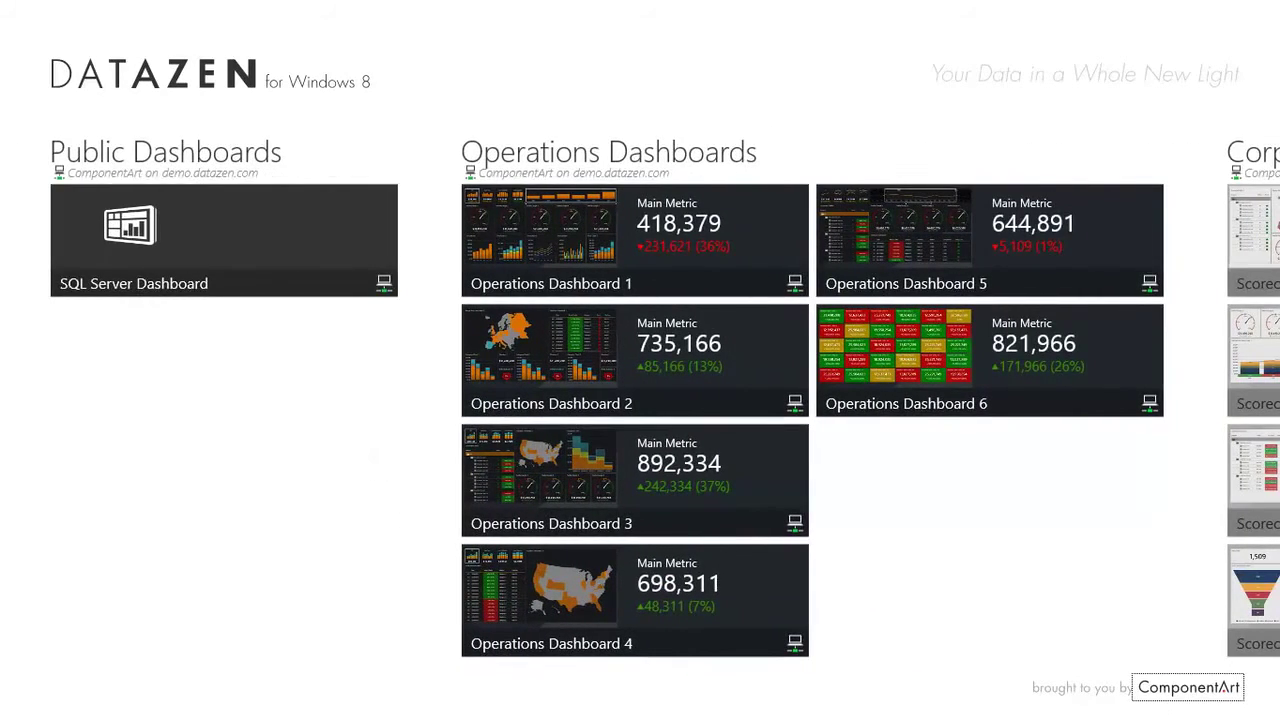
pyautogui.click(257, 238)
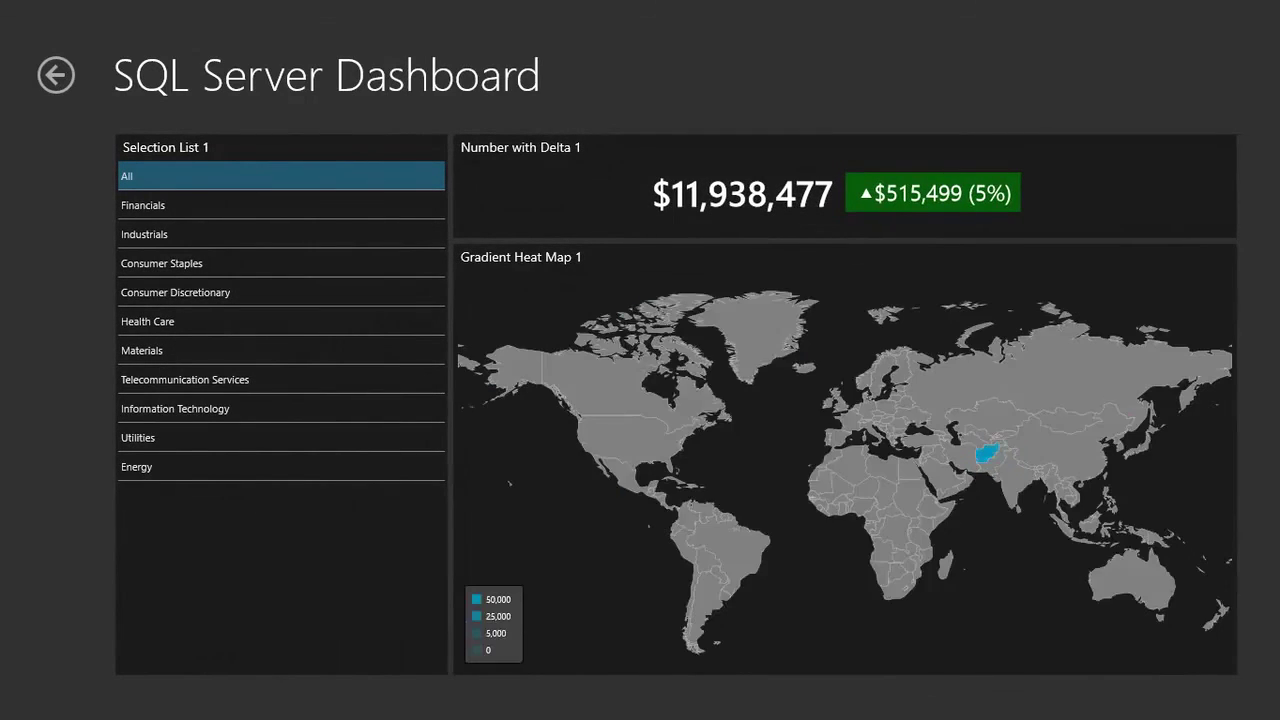
pyautogui.click(294, 266)
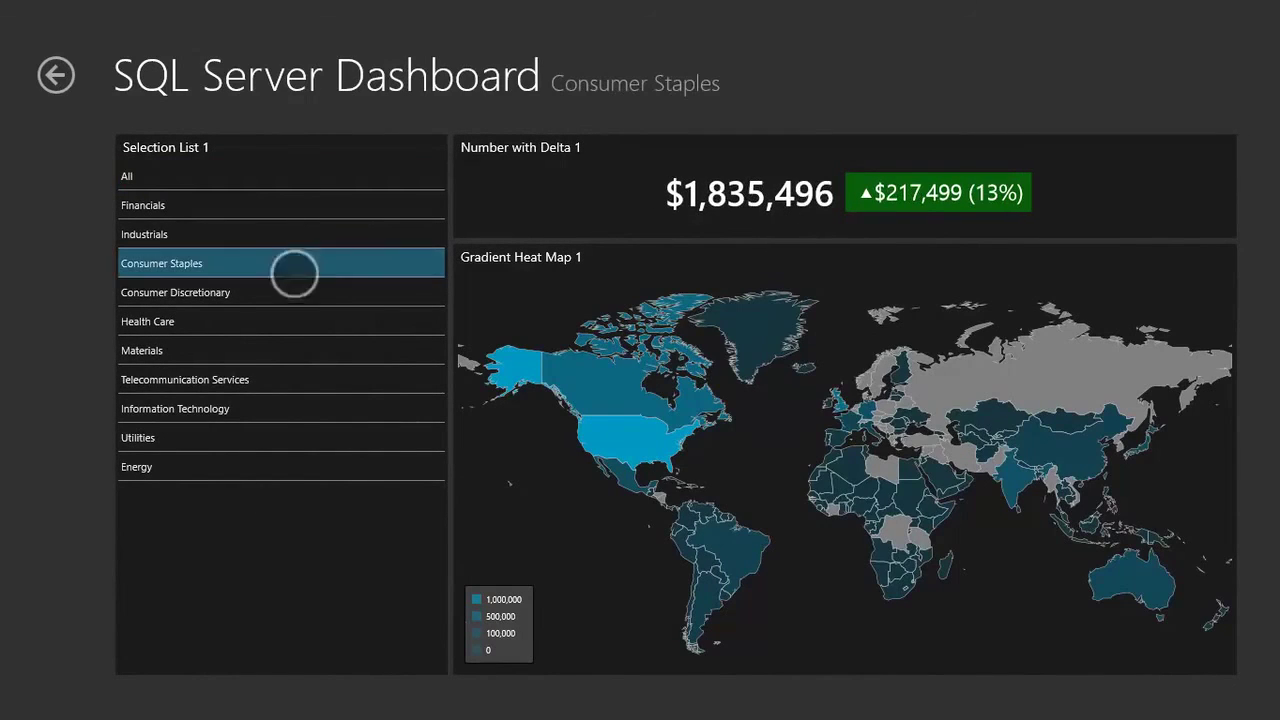
pyautogui.click(314, 352)
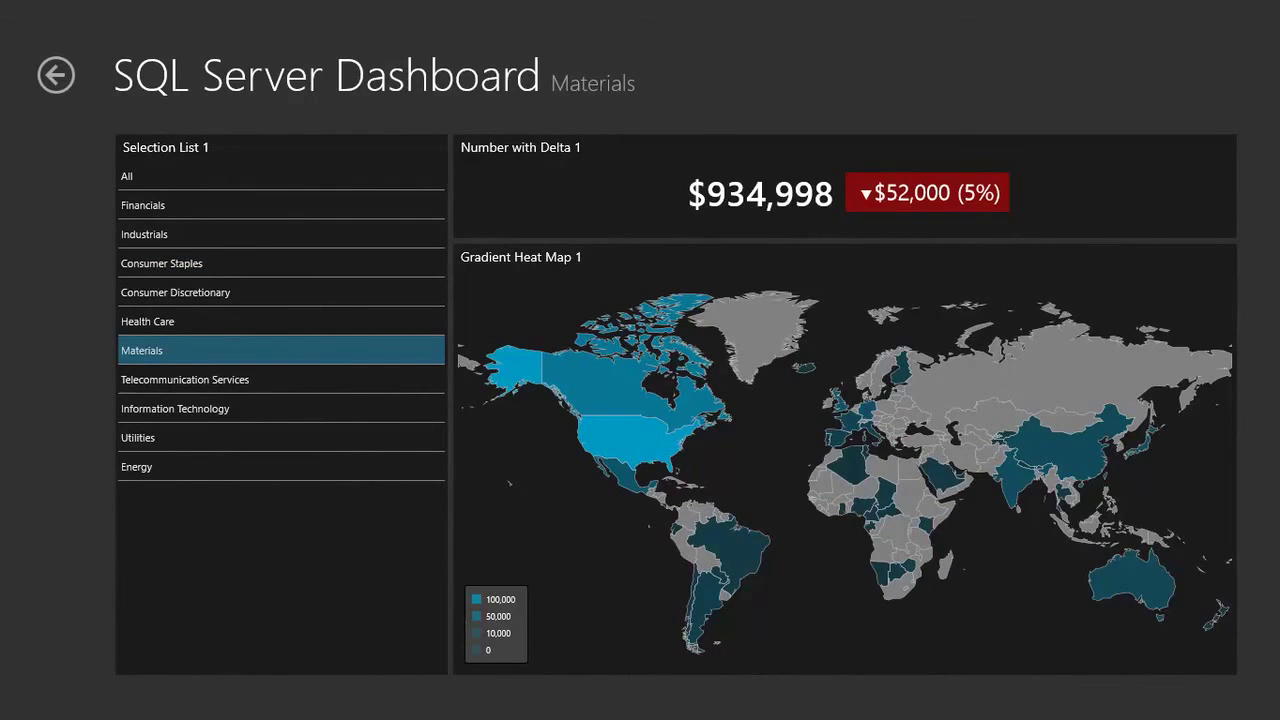
# Switch to the Windows Store and view the Datazen app page
pyautogui.press('super')
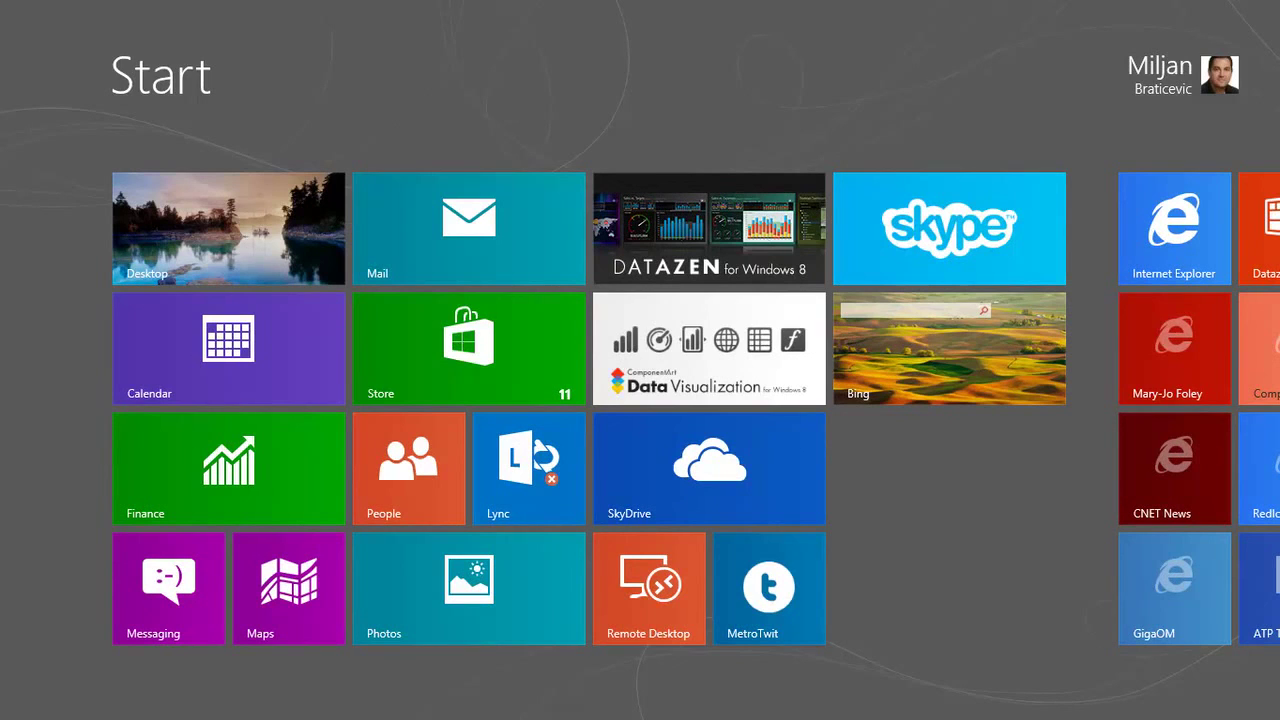
pyautogui.click(469, 349)
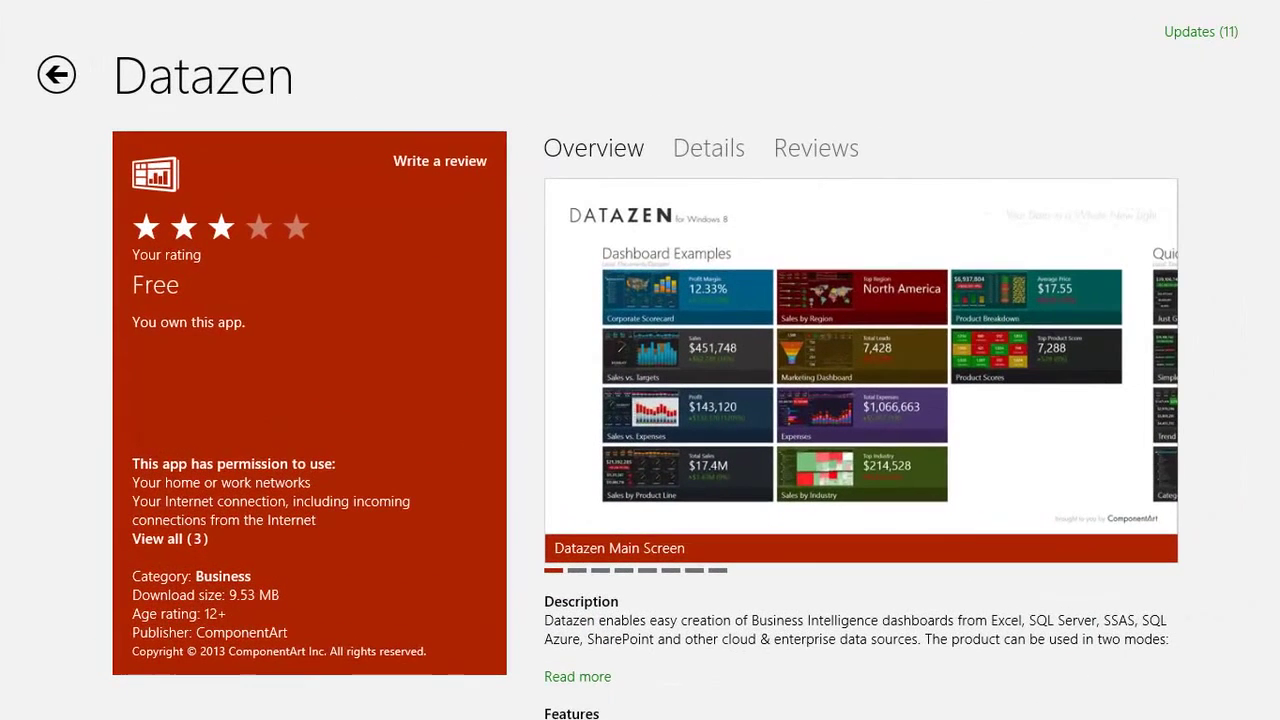